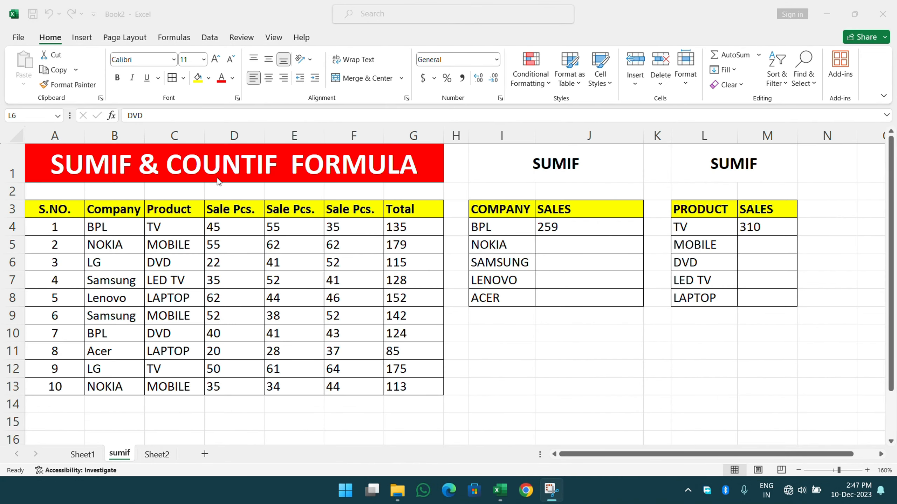
Shorten the title in merged cell A1 to "SUMIF FORMULA" by removing the COUNTIF part
double_click(222, 164)
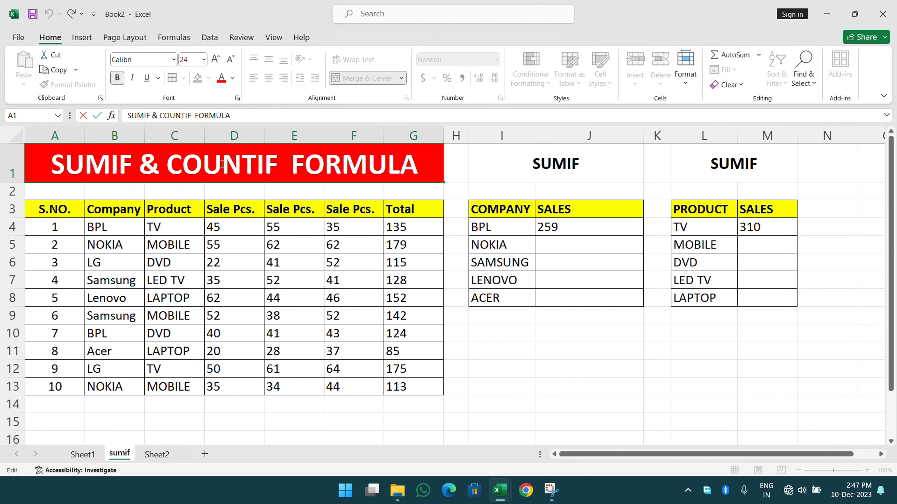
key("BackSpace")
key("BackSpace")
key("BackSpace")
key("BackSpace")
key("BackSpace")
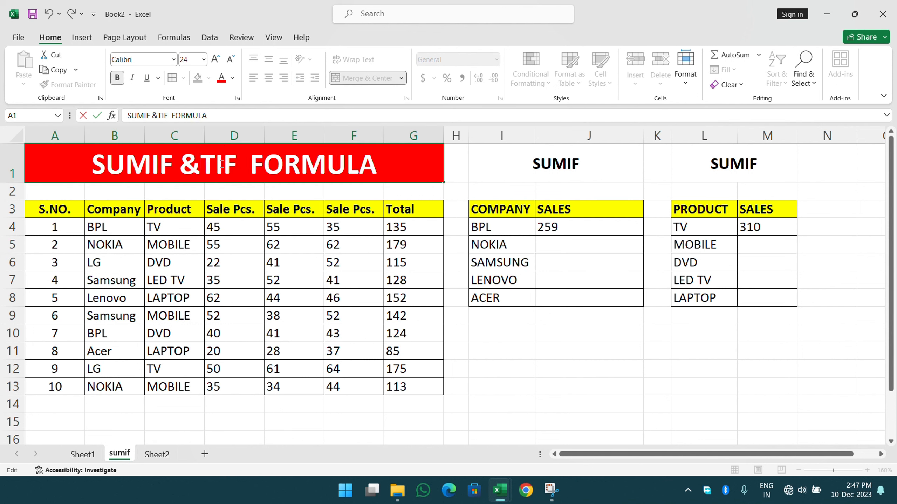
key("Delete")
key("Delete")
key("Delete")
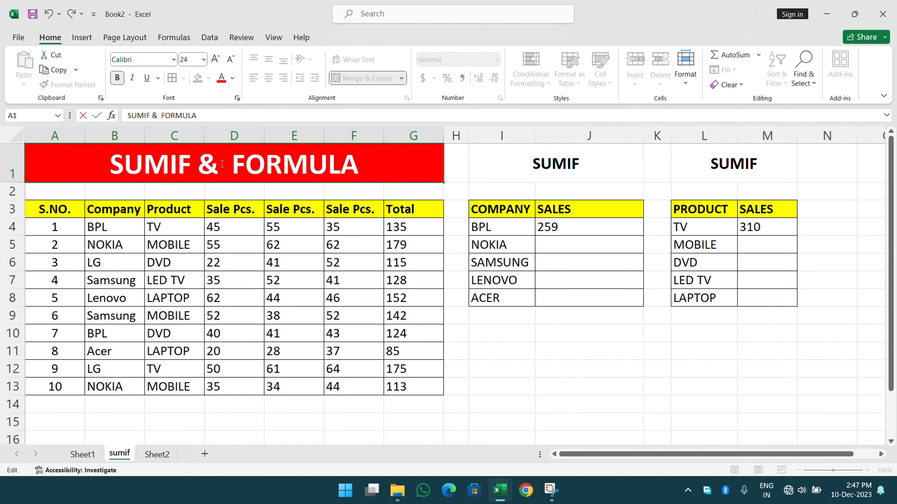
key("BackSpace")
key("BackSpace")
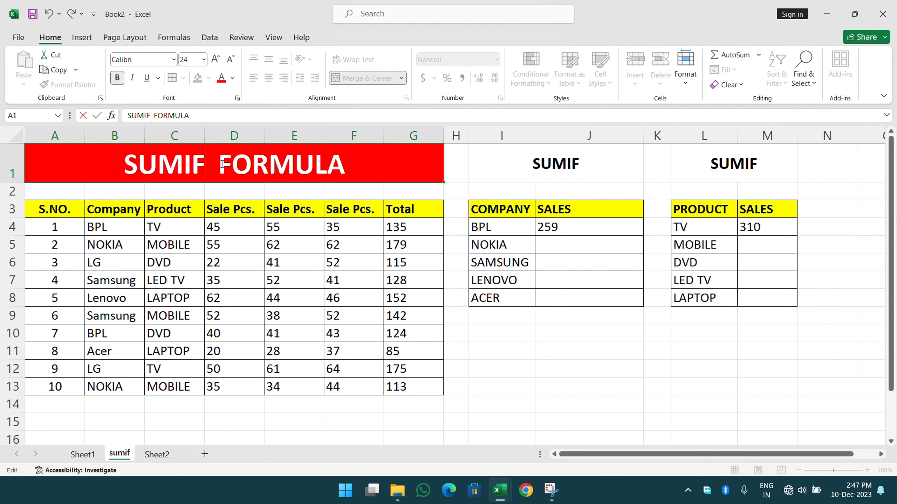
key("Delete")
key("Return")
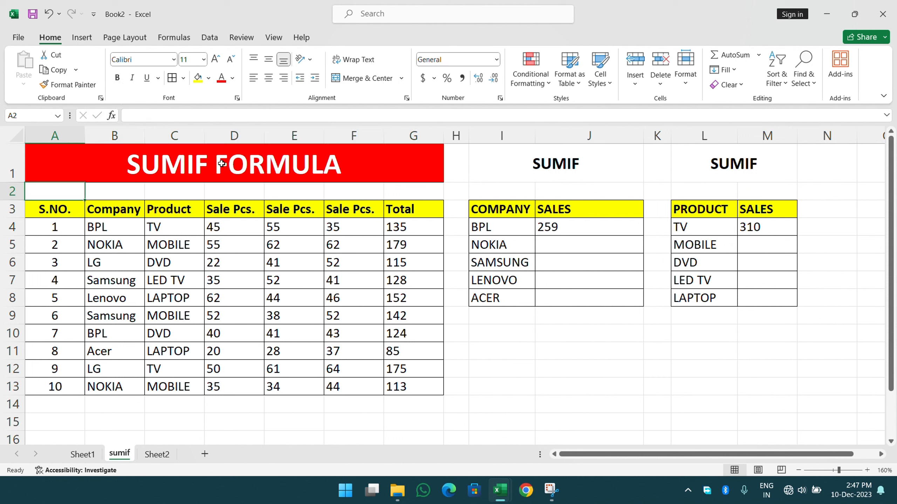
Clear the existing SUMIF formula from cell J4, the sales cell for BPL
left_click(469, 275)
left_click(486, 329)
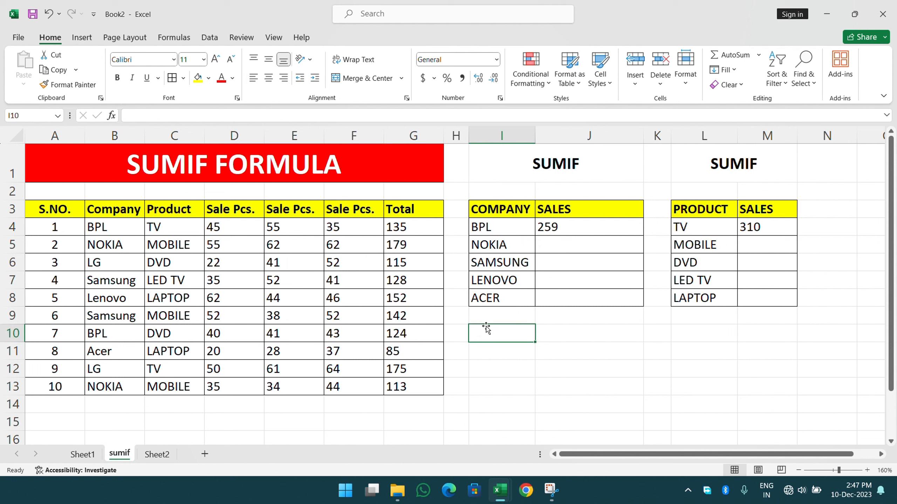
left_click(571, 227)
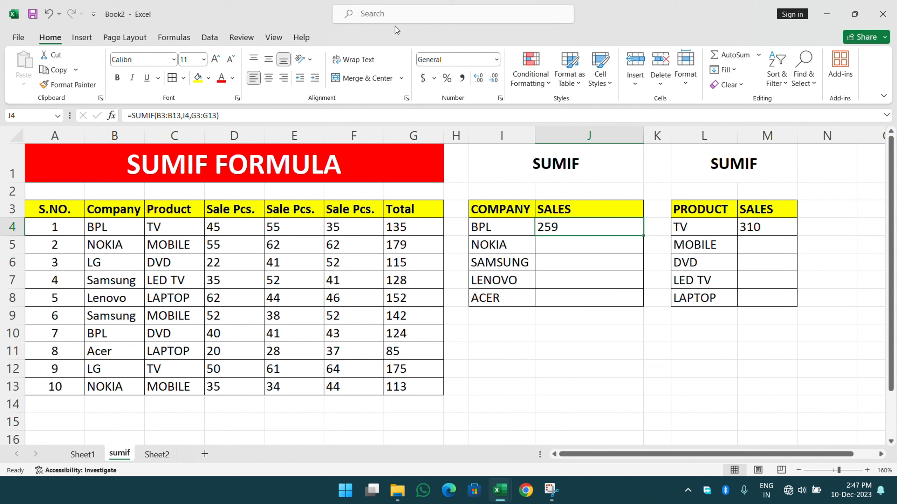
left_click(385, 18)
left_click(572, 227)
key("Delete")
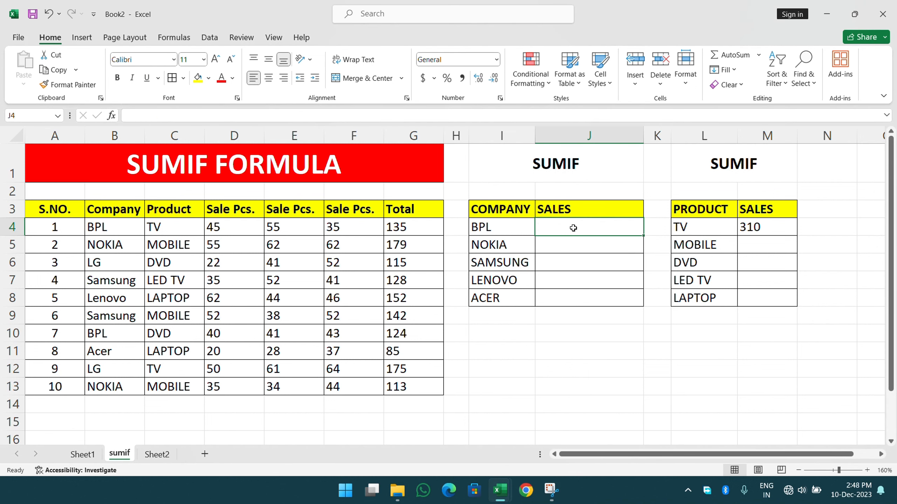
Start a SUMIF formula in J4 with the Company column B3:B13 as its range
type("=")
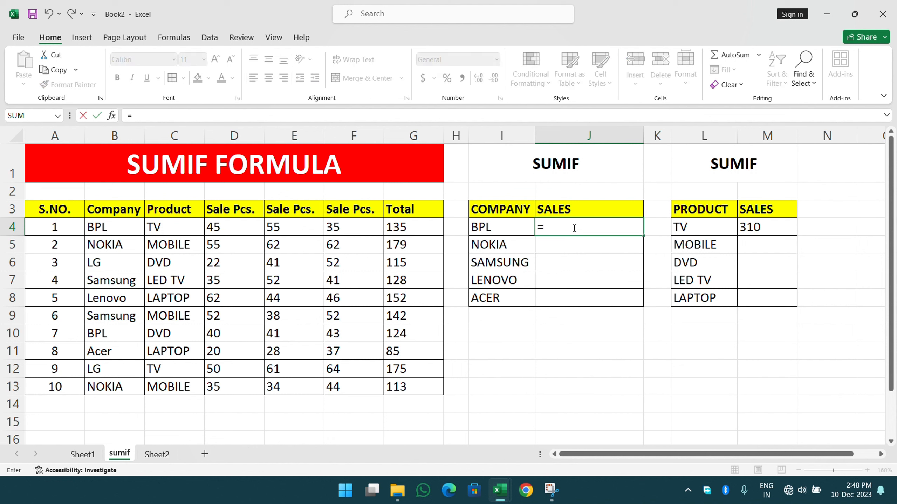
type("sumi")
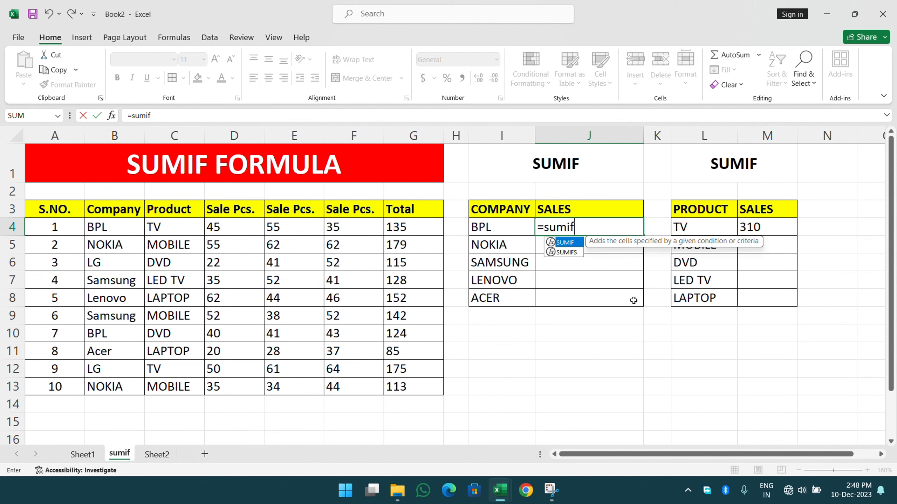
type("f")
key("Tab")
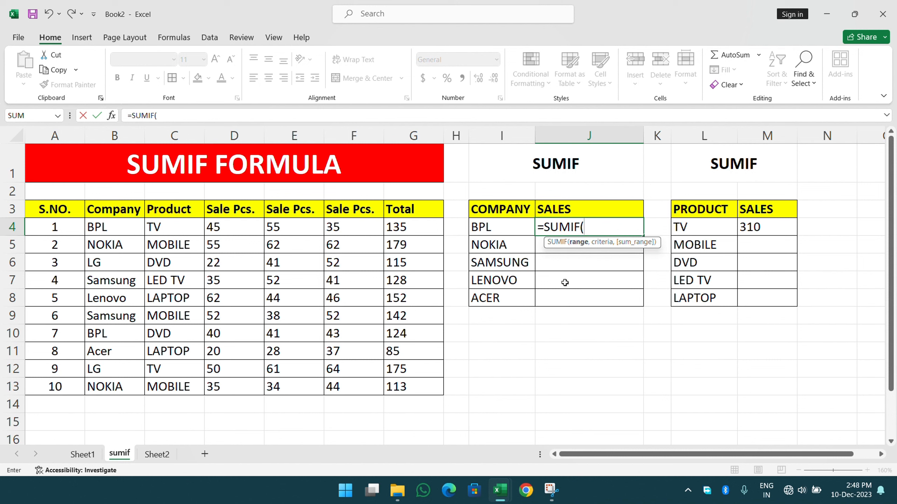
left_click_drag(112, 210, 94, 382)
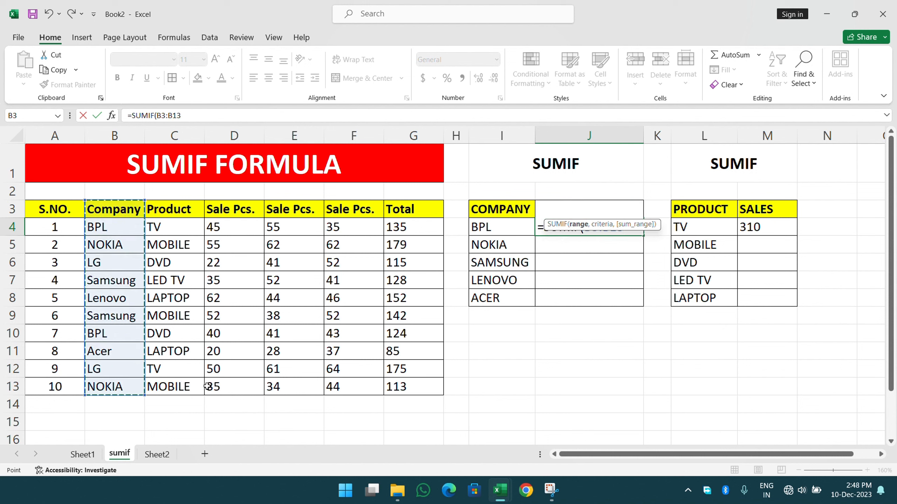
type(",")
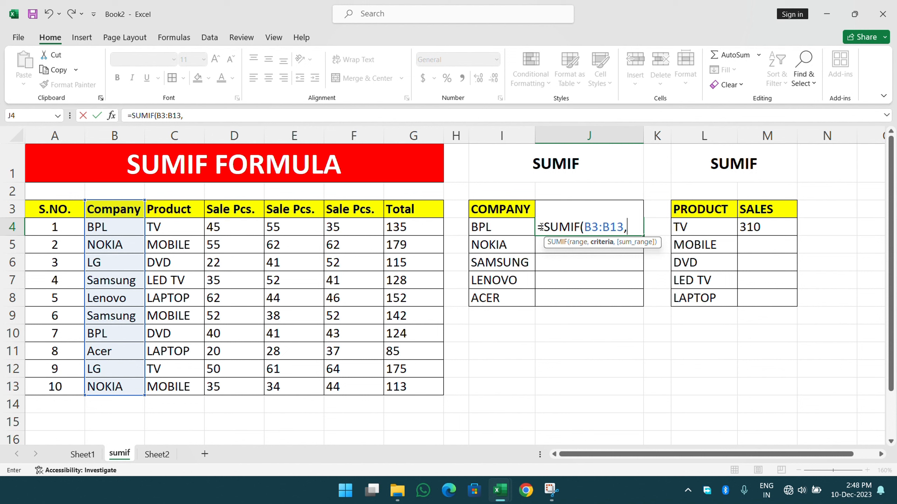
Complete the J4 formula with I4 as the criteria and the Total column G3:G13 as the sum range
left_click(504, 230)
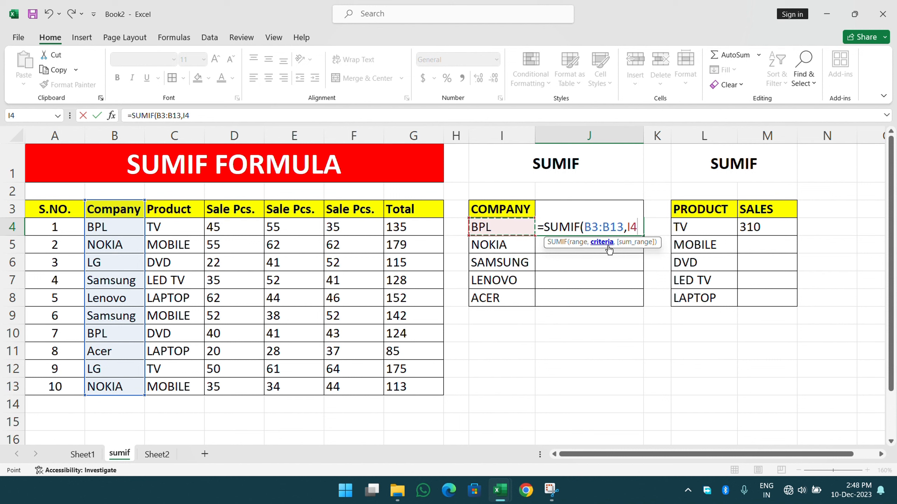
type(",")
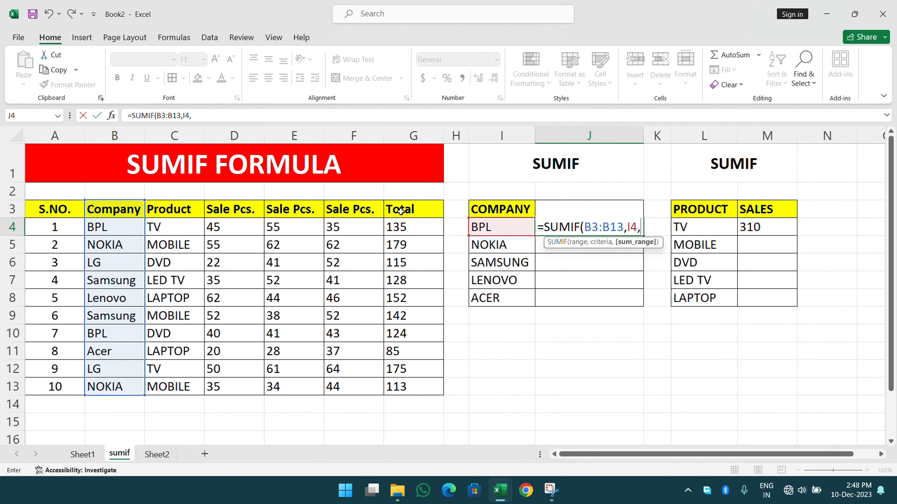
left_click_drag(401, 211, 410, 390)
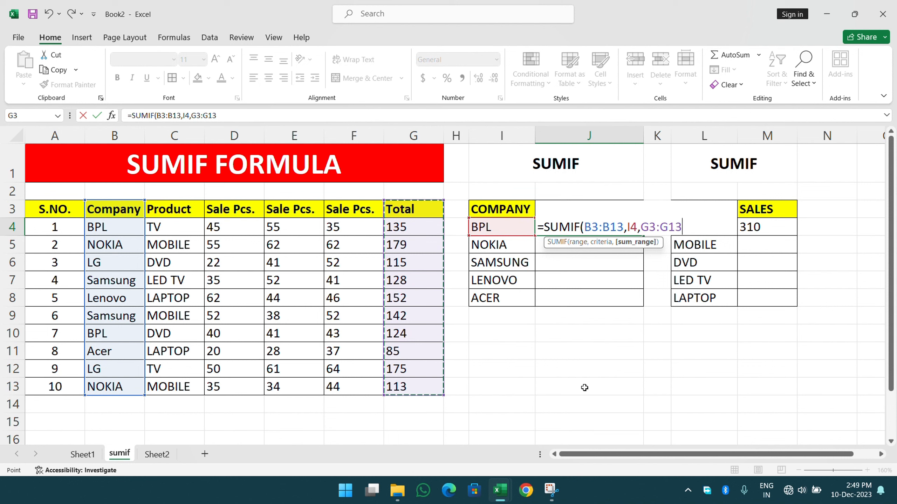
left_click(599, 228)
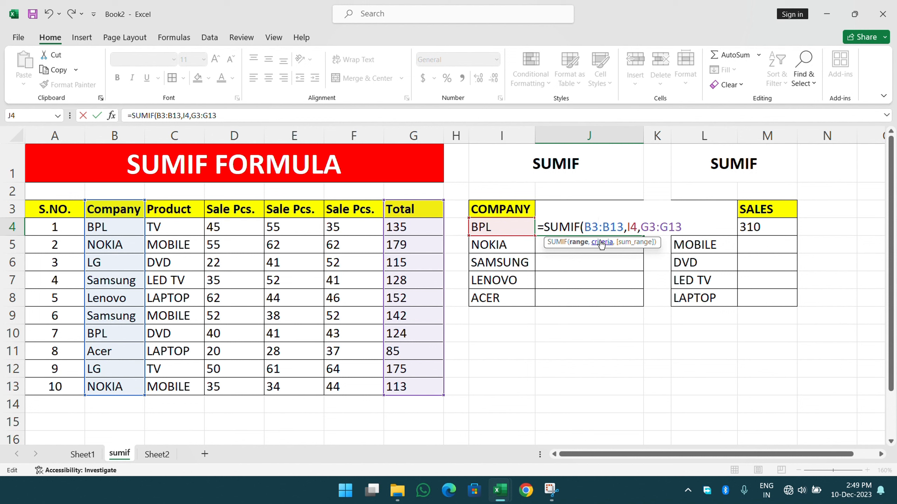
left_click(628, 225)
left_click(647, 225)
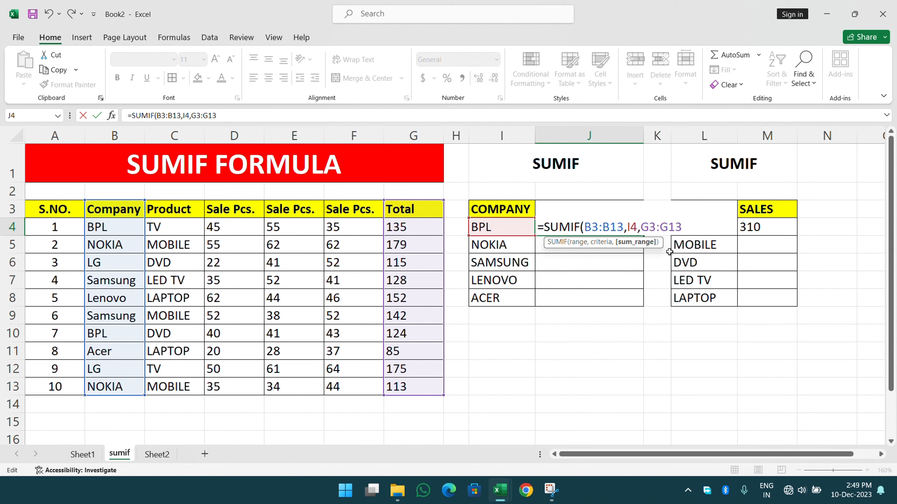
type(")")
key("Return")
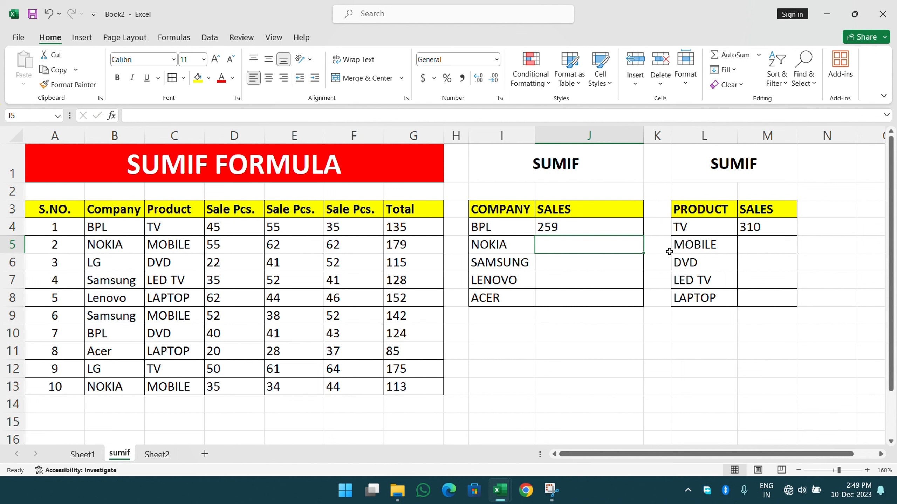
Clear the existing SUMIF formula from cell M4, the sales cell for TV
left_click(620, 225)
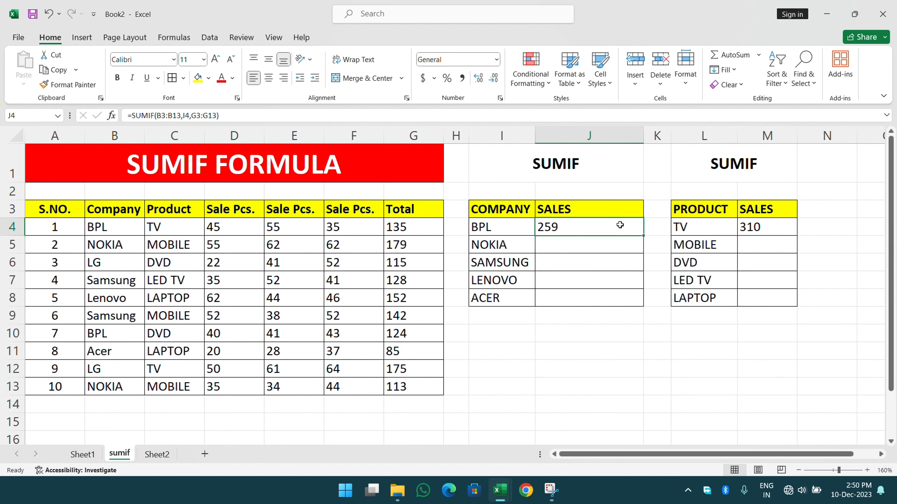
left_click(768, 230)
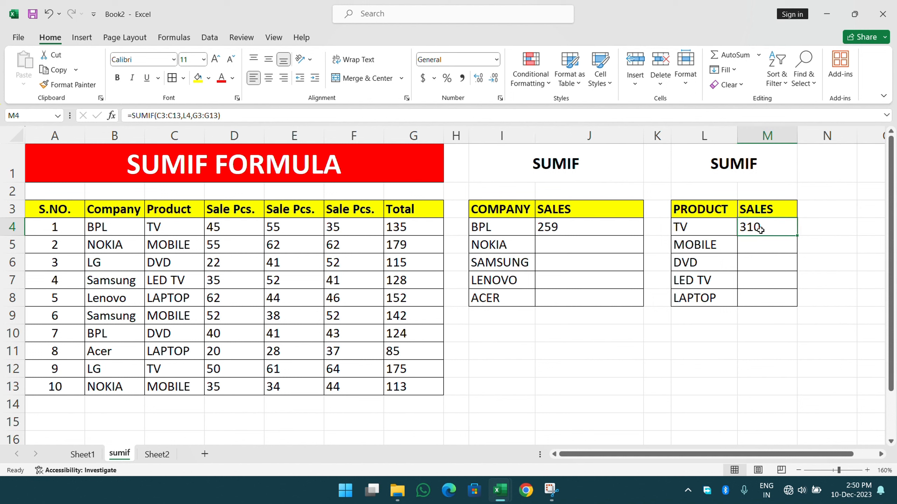
key("Delete")
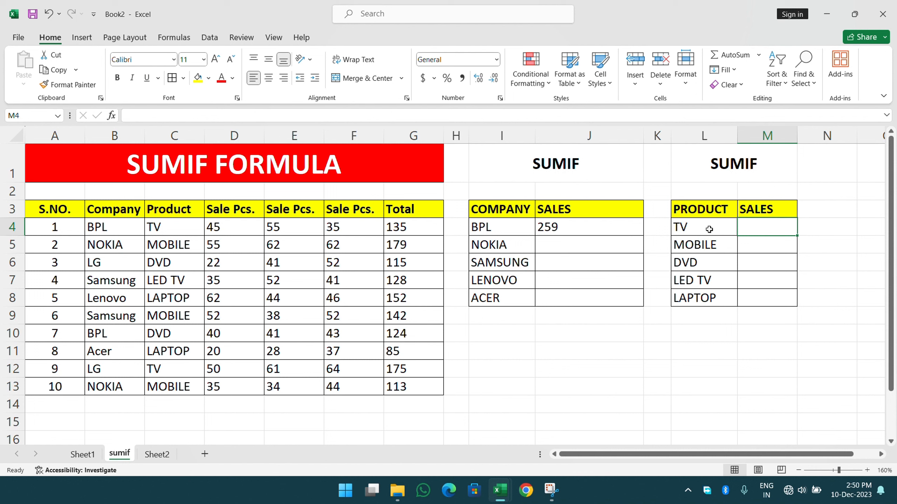
Start a SUMIF formula in M4 with the Product column C3:C13 as its range
type("=")
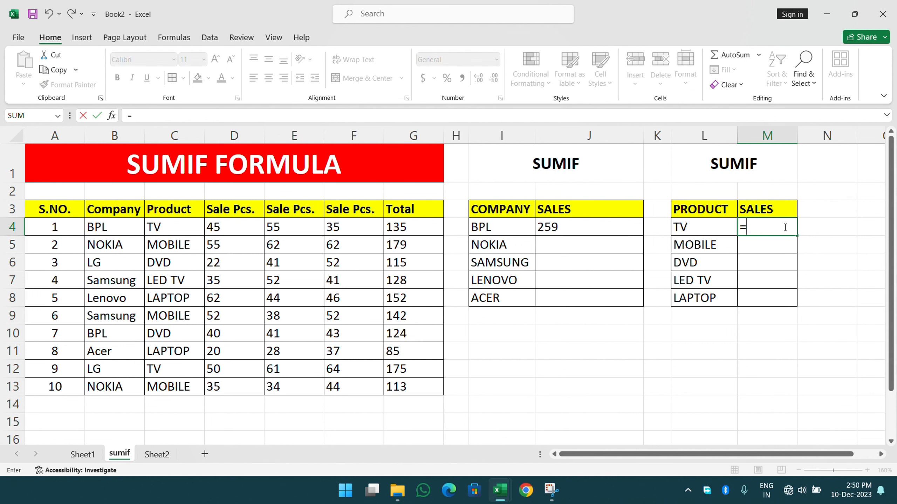
type("sumfi")
key("BackSpace")
key("BackSpace")
type("f")
key("BackSpace")
type("if")
key("Tab")
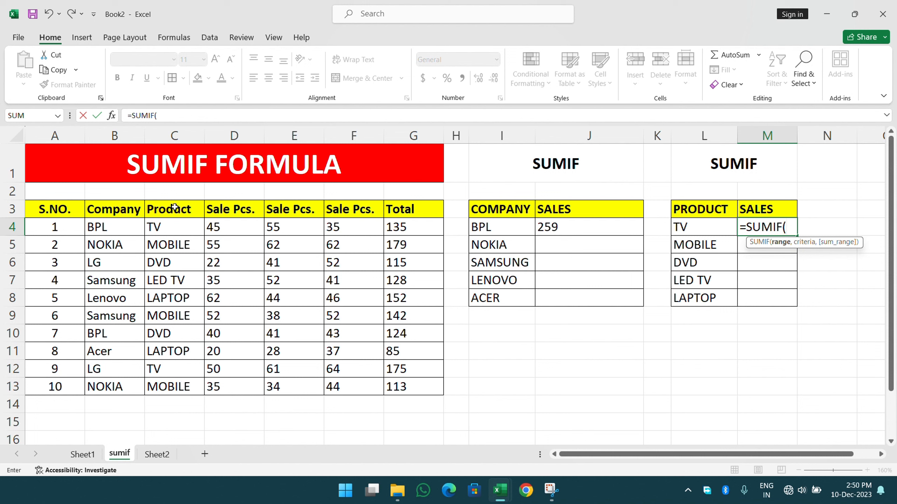
left_click_drag(169, 209, 173, 387)
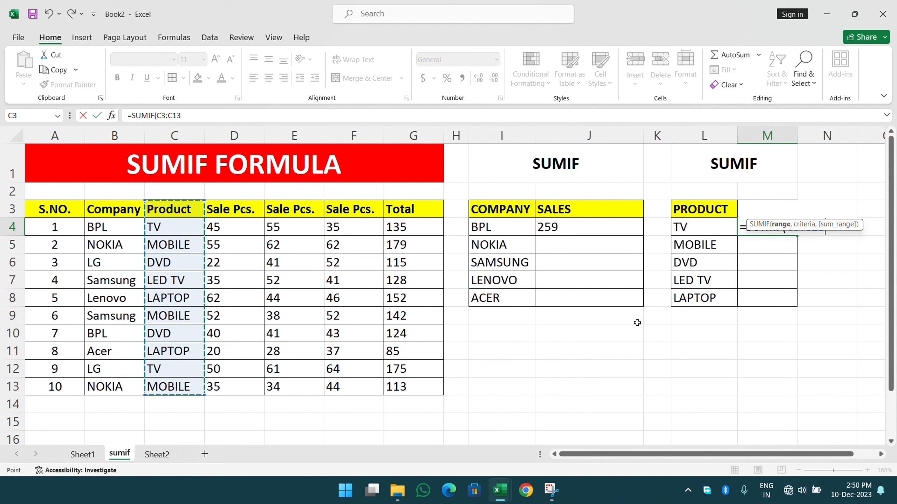
type(",")
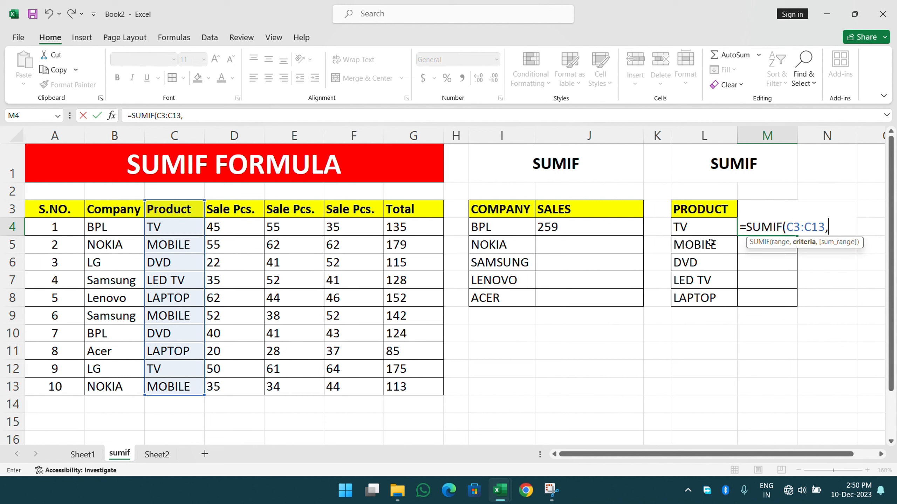
Complete the M4 formula with L4 as the criteria and the Total column G3:G13 as the sum range
left_click(699, 229)
type(",")
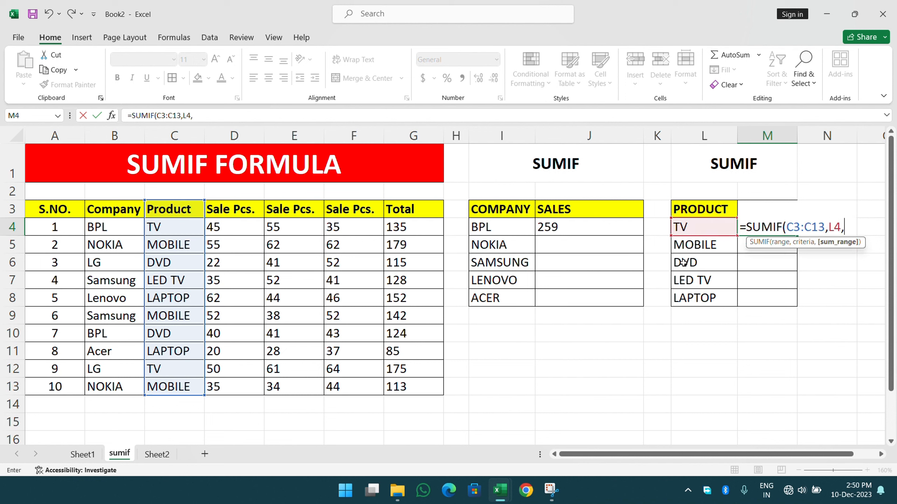
left_click_drag(424, 208, 422, 388)
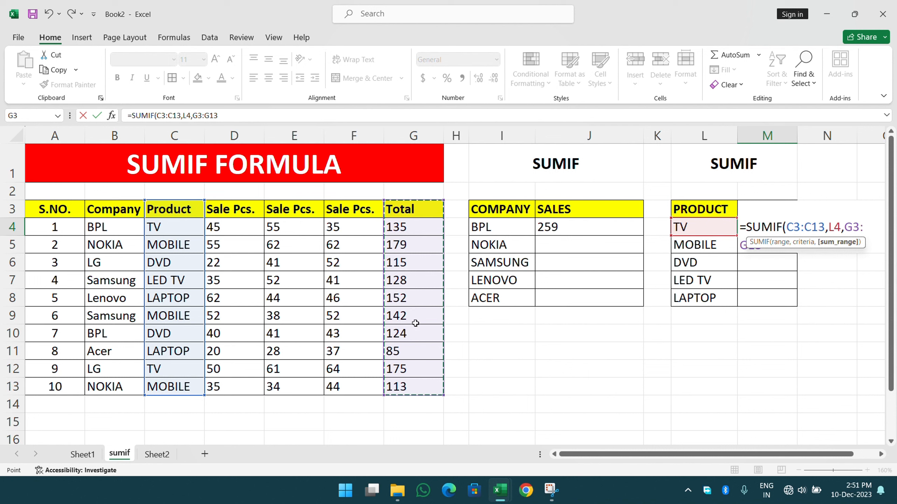
type(")")
key("Return")
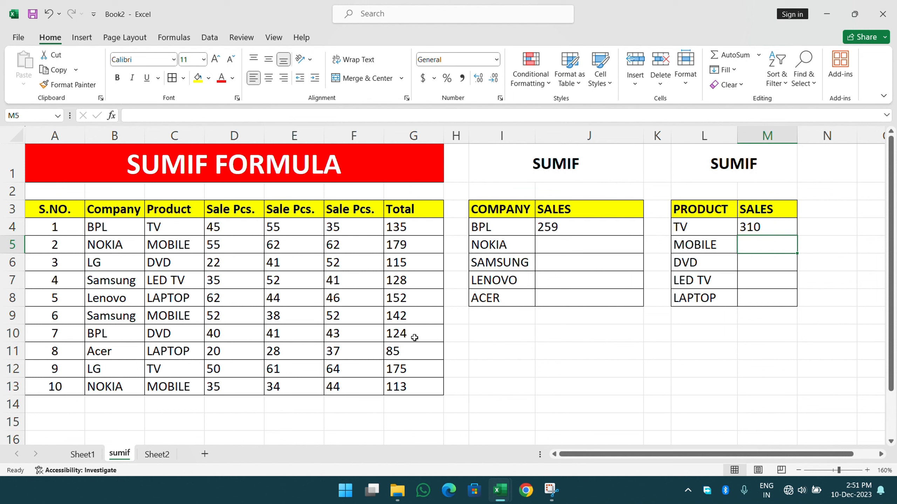
Enter a SUMIF formula in J5 for NOKIA with range B3:B13, criteria I5 and sum range G3:G13
left_click(597, 243)
type("=s")
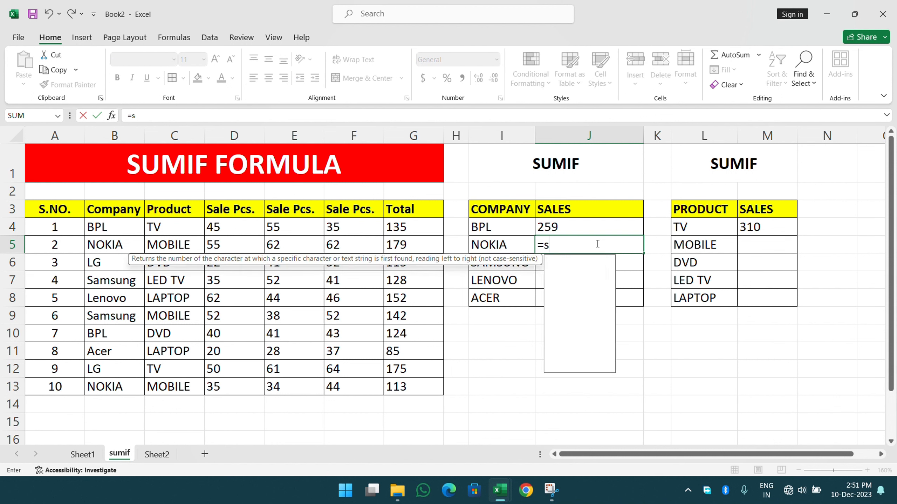
type("umif(")
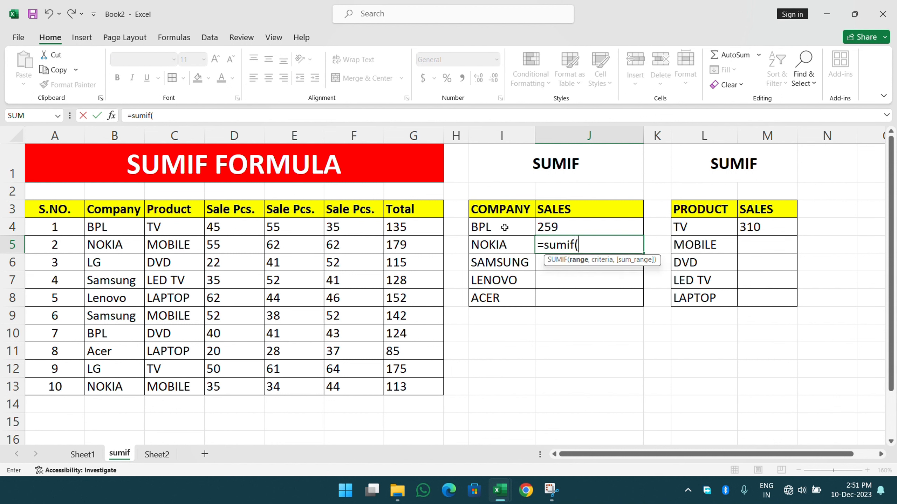
left_click_drag(97, 212, 97, 386)
type(",")
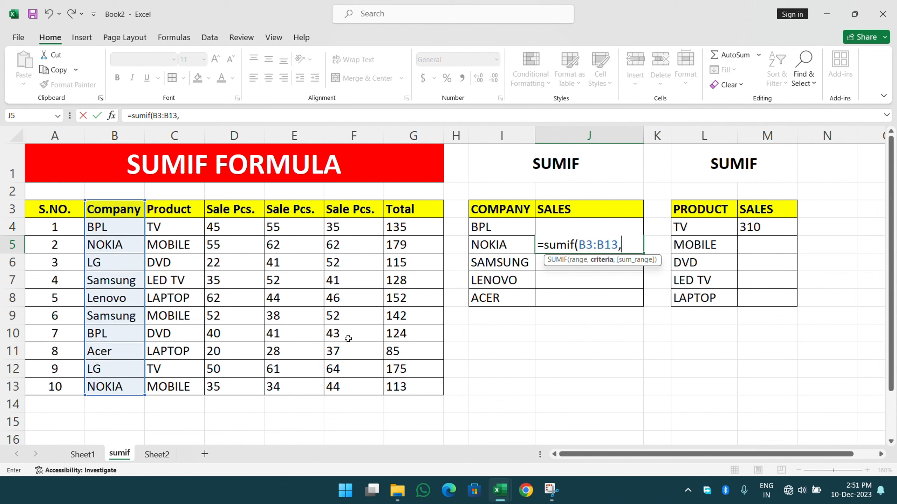
left_click(507, 245)
type(",")
left_click_drag(401, 212, 388, 371)
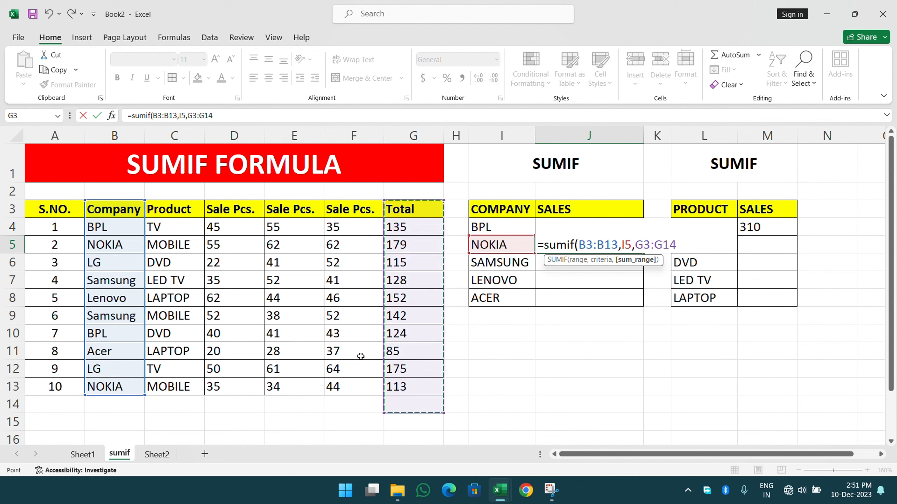
left_click_drag(394, 210, 402, 387)
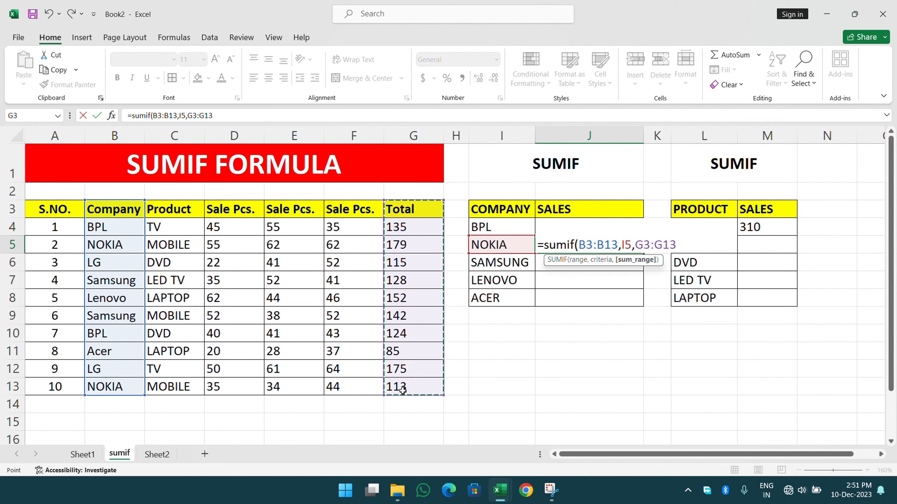
key("Return")
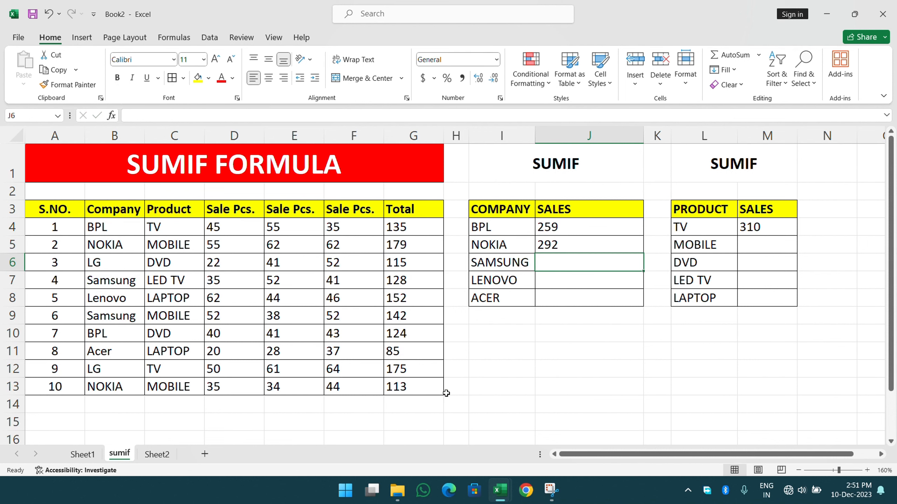
Fill the NOKIA SUMIF formula from J5 down to J8 for SAMSUNG, LENOVO and ACER
left_click(540, 249)
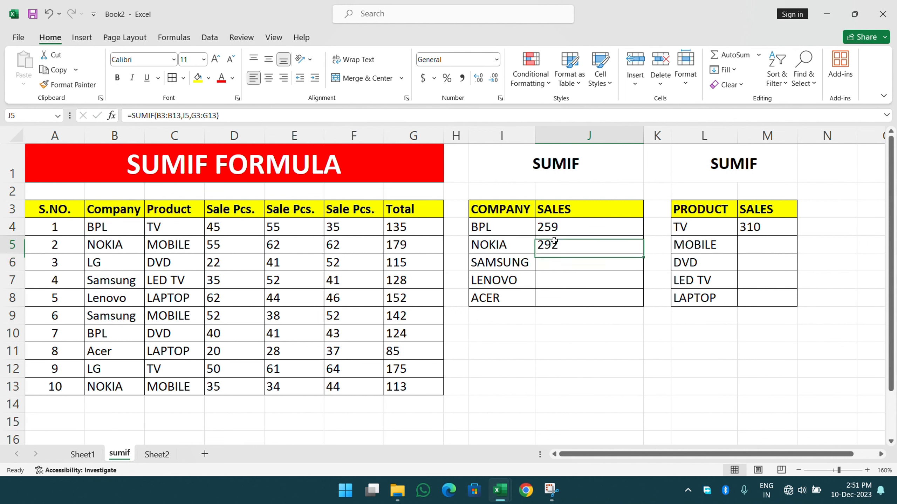
left_click_drag(643, 254, 620, 292)
Inspect the SUMIF formulas in J4 through J7 to compare which rows their range and sum range cover
double_click(608, 297)
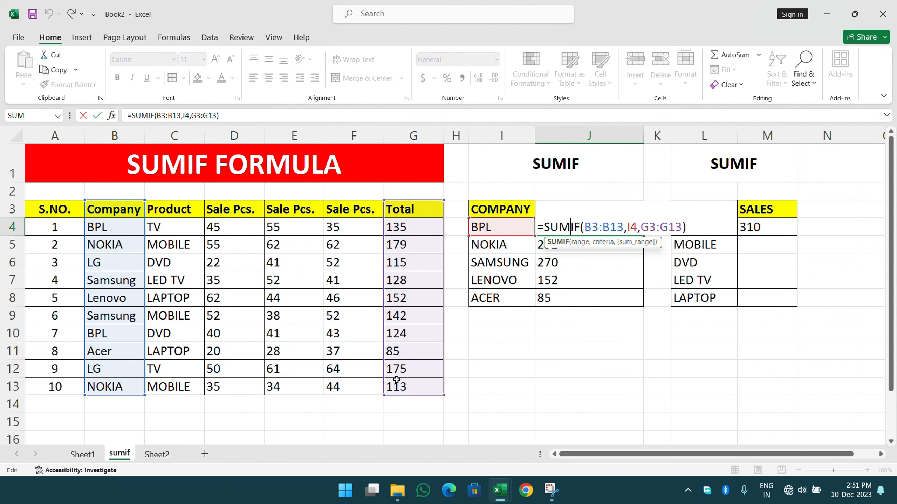
key("Return")
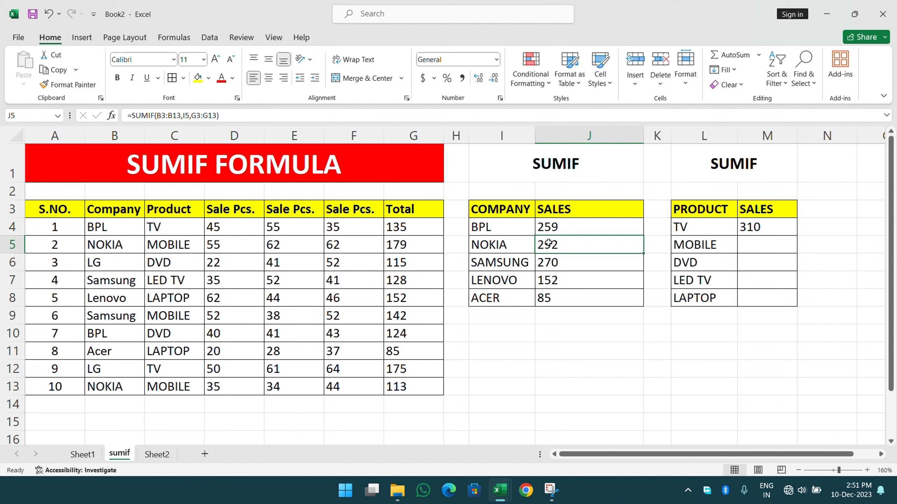
double_click(549, 243)
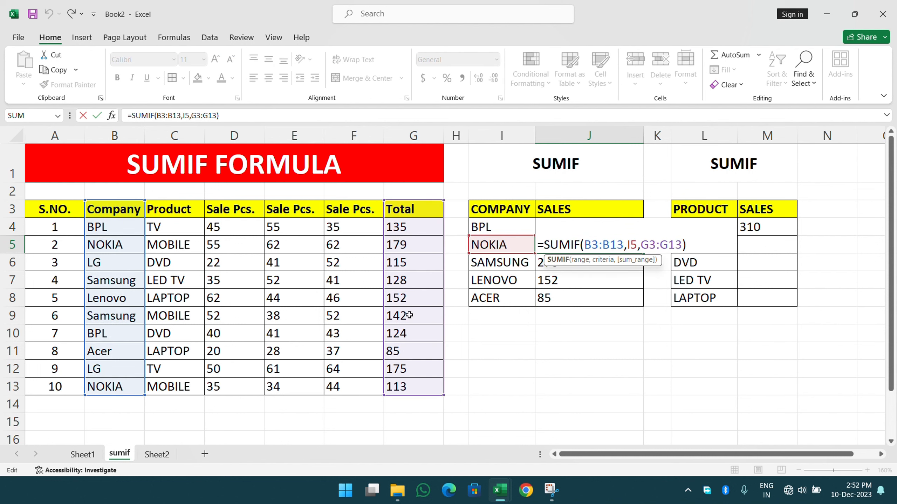
key("Return")
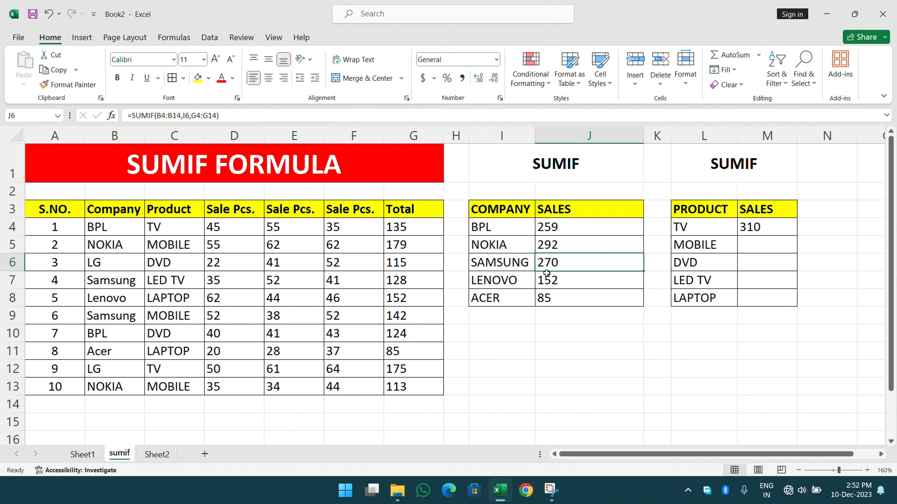
double_click(553, 262)
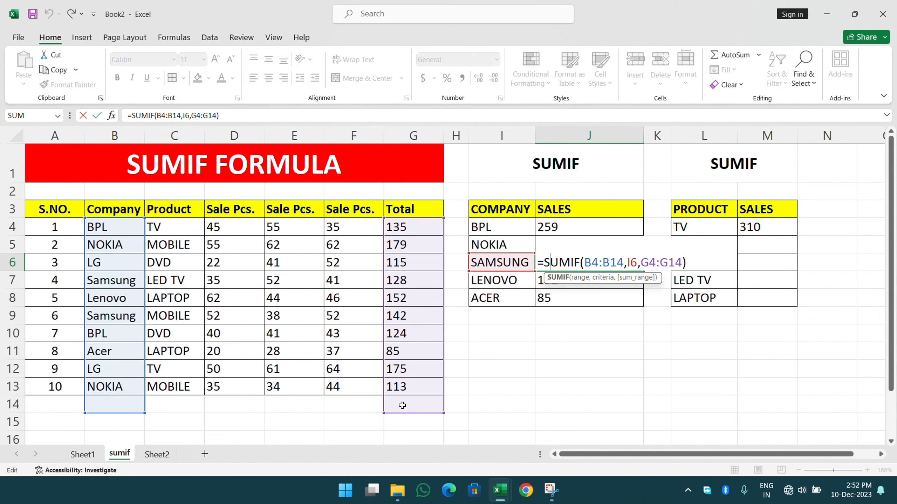
key("Return")
key("F2")
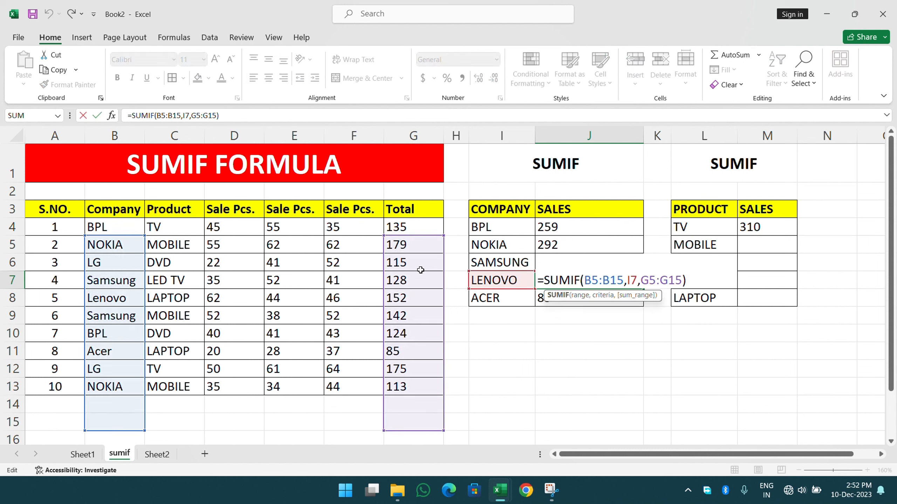
key("Return")
Clear the filled SUMIF formulas from J6:J8
left_click_drag(563, 257, 567, 299)
key("Delete")
Edit the J5 SUMIF formula to make the B3 reference of its range absolute as $B$3
double_click(550, 244)
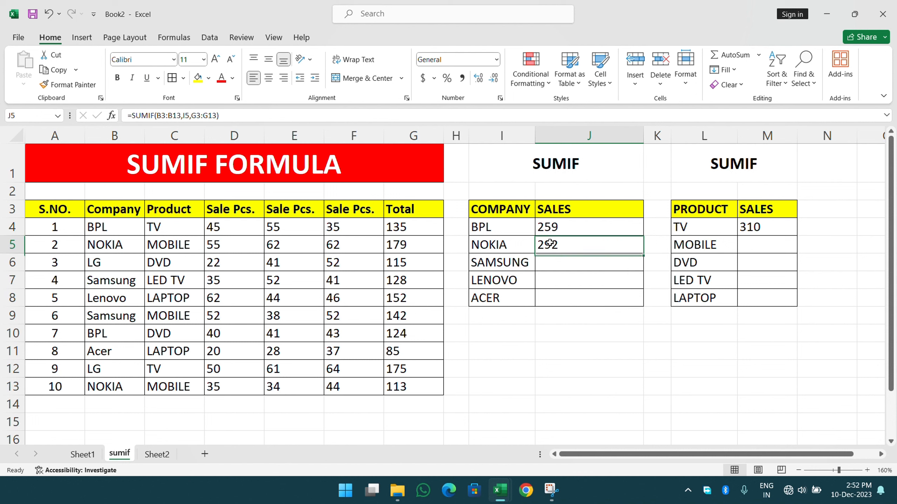
left_click(597, 241)
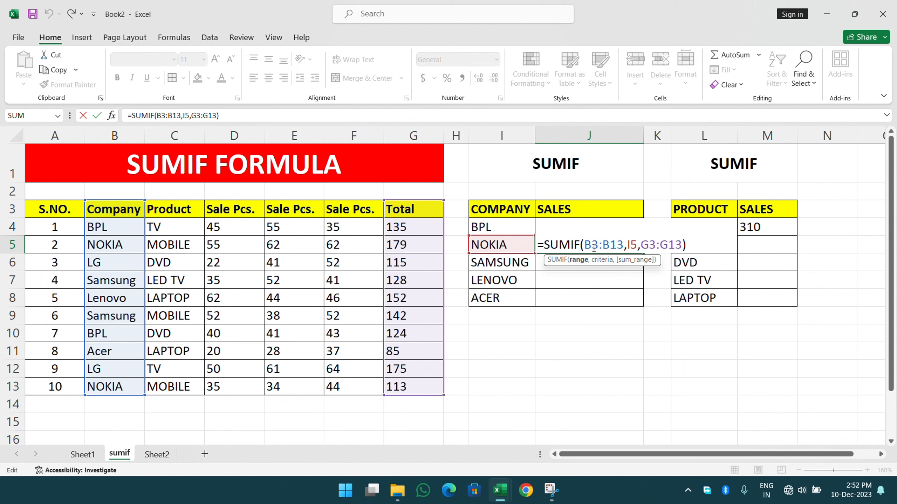
type("$")
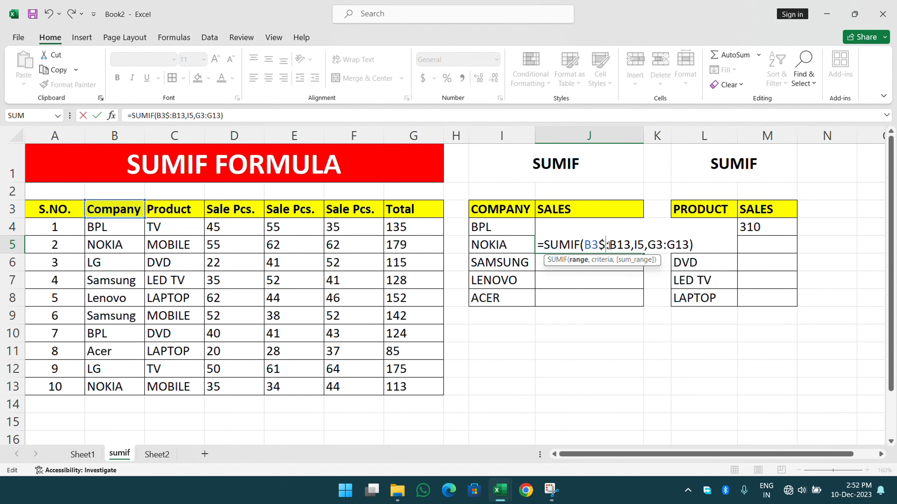
key("BackSpace")
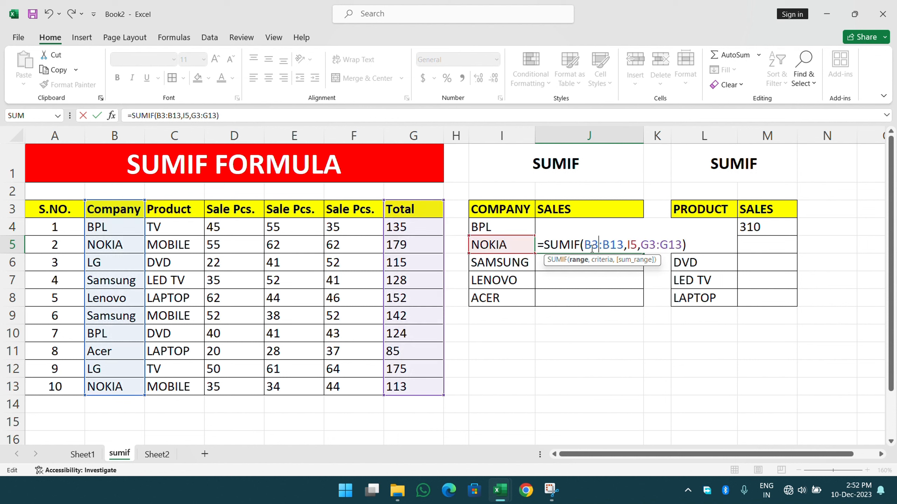
left_click(388, 24)
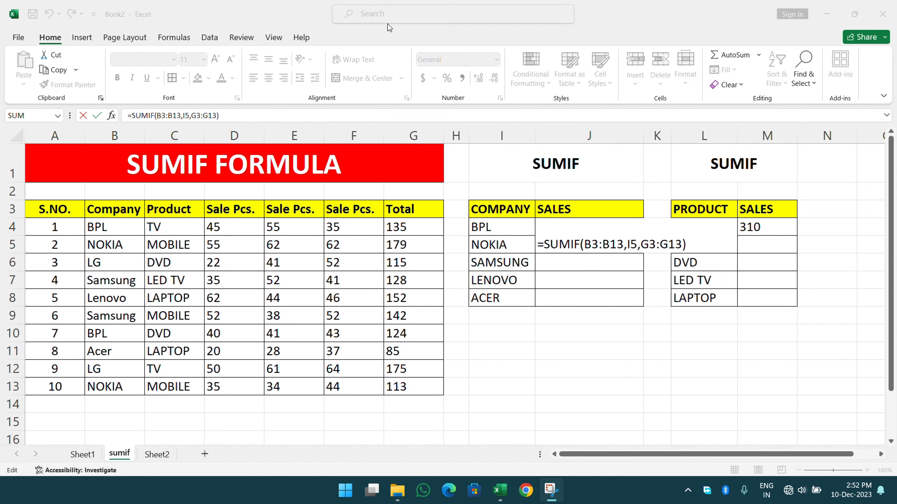
left_click(600, 244)
key("F4")
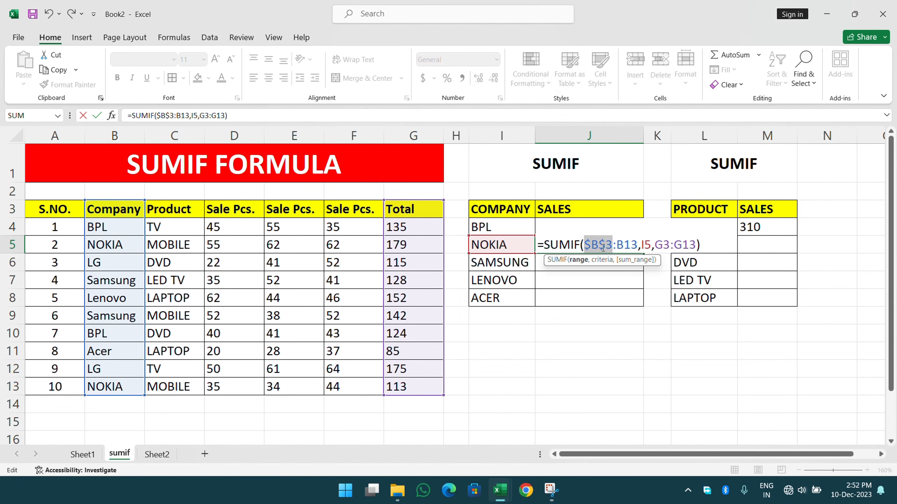
key("F4")
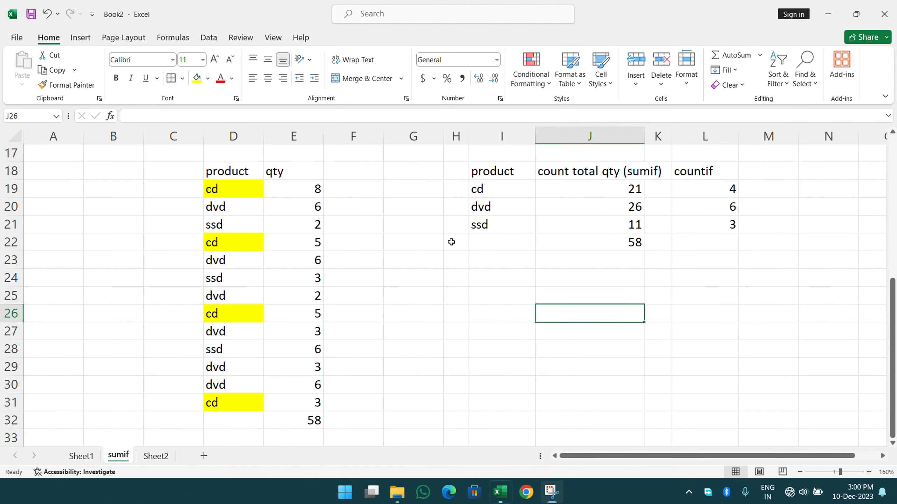
Clear the sumif and countif results in J19:L21 and the total in J22 of the lower product summary
scroll(387, 232, "up", 5)
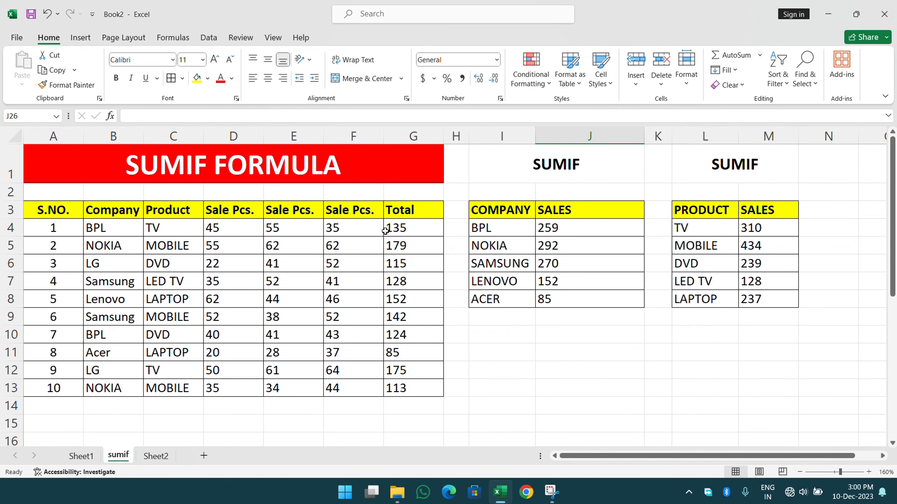
scroll(627, 265, "down", 5)
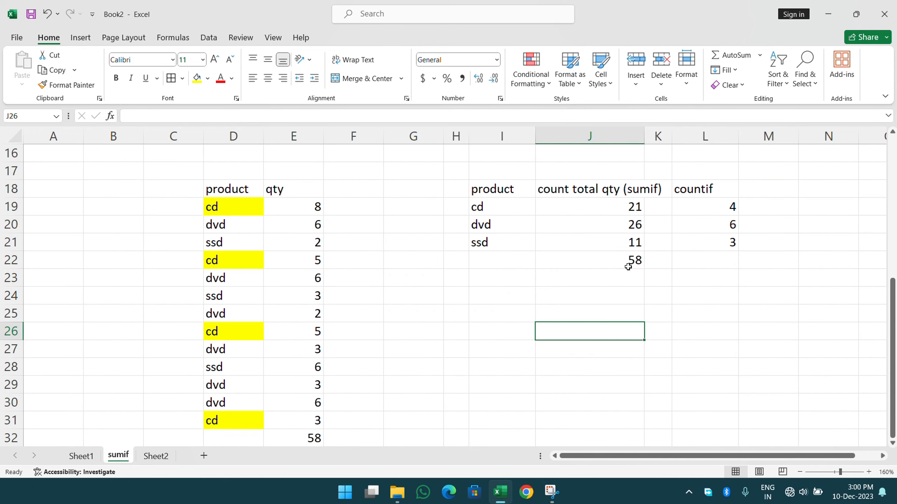
left_click(621, 203)
left_click_drag(632, 207, 702, 246)
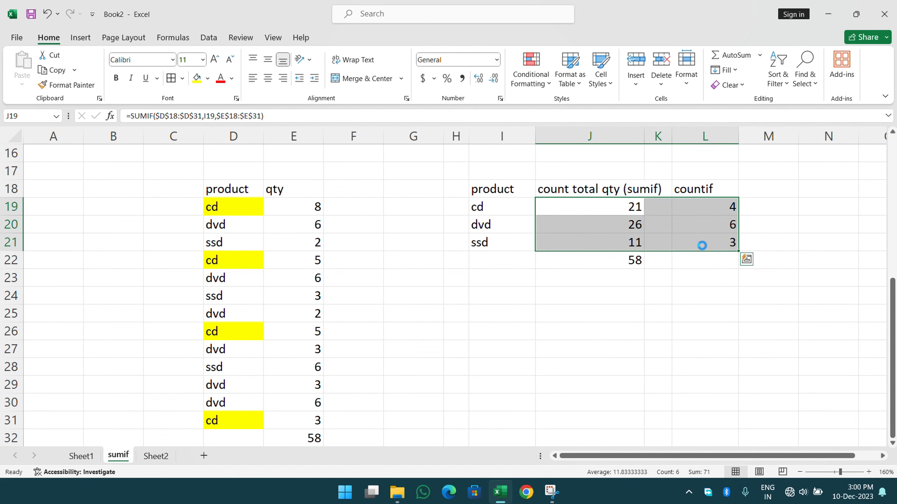
key("Delete")
left_click(572, 272)
scroll(368, 383, "down", 1)
scroll(318, 353, "up", 1)
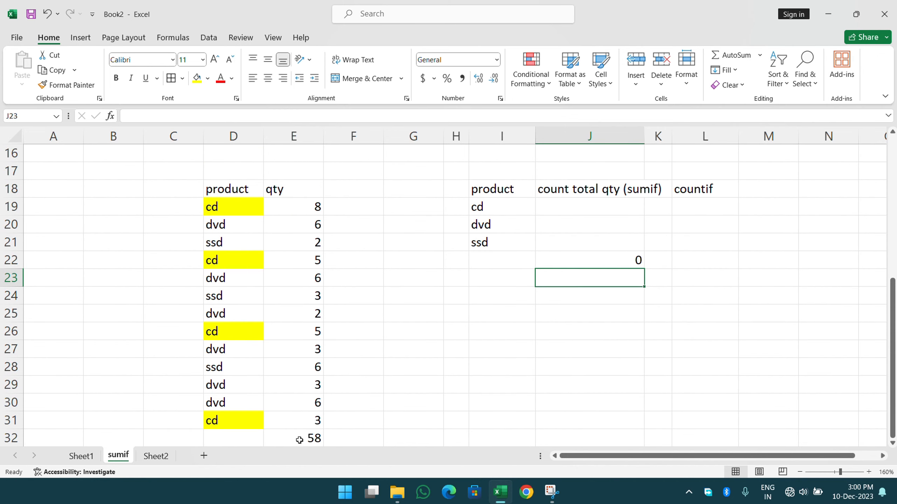
left_click(584, 260)
key("Delete")
left_click(449, 315)
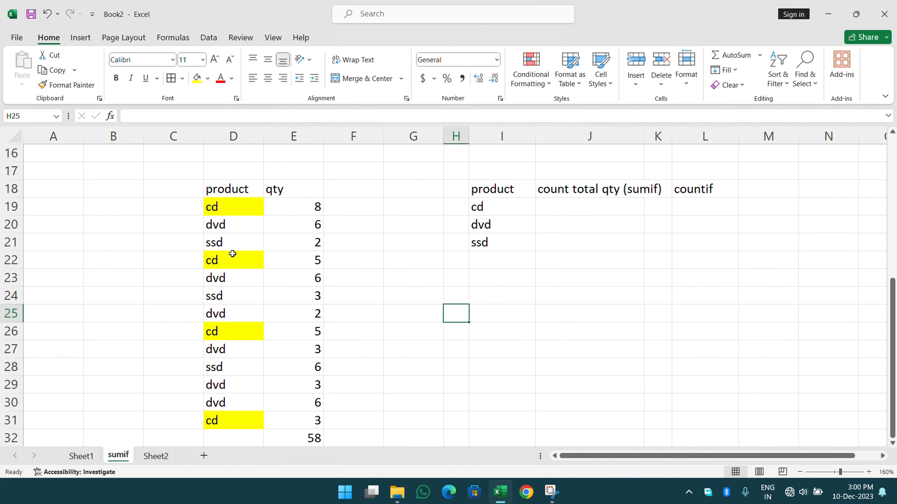
Enter a COUNTIF formula in L19 with range D18:E31 and criteria I19, and fill it down to L21
left_click(678, 211)
type("=")
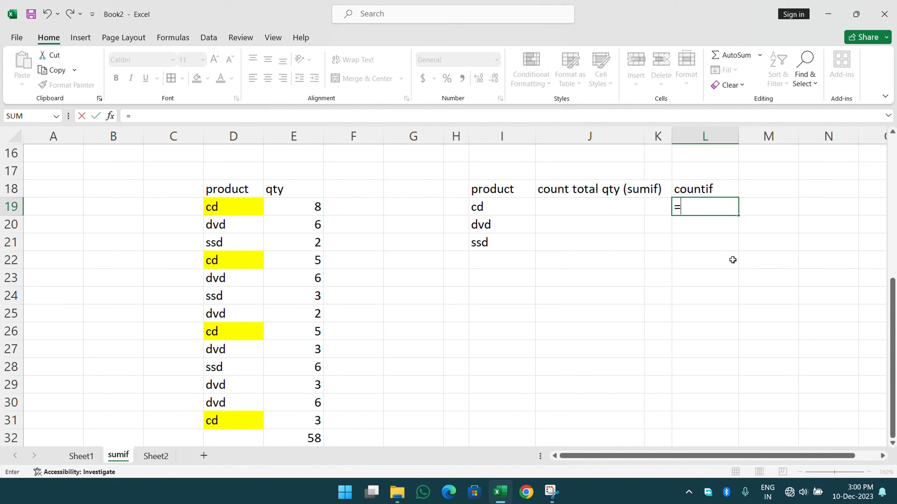
type("coun")
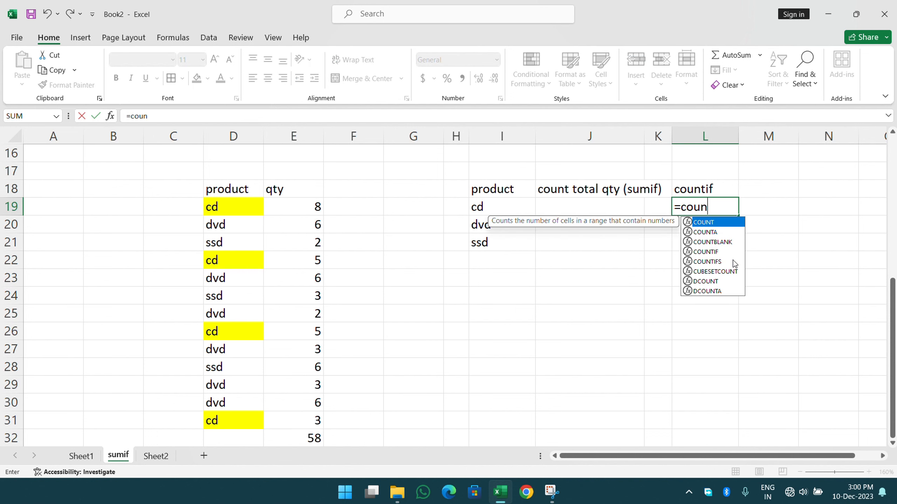
type("tif")
key("Tab")
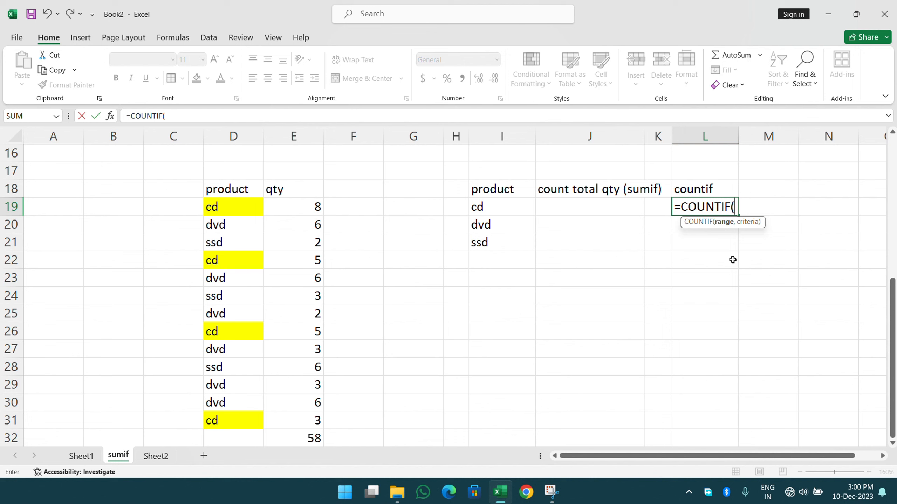
left_click_drag(244, 191, 300, 423)
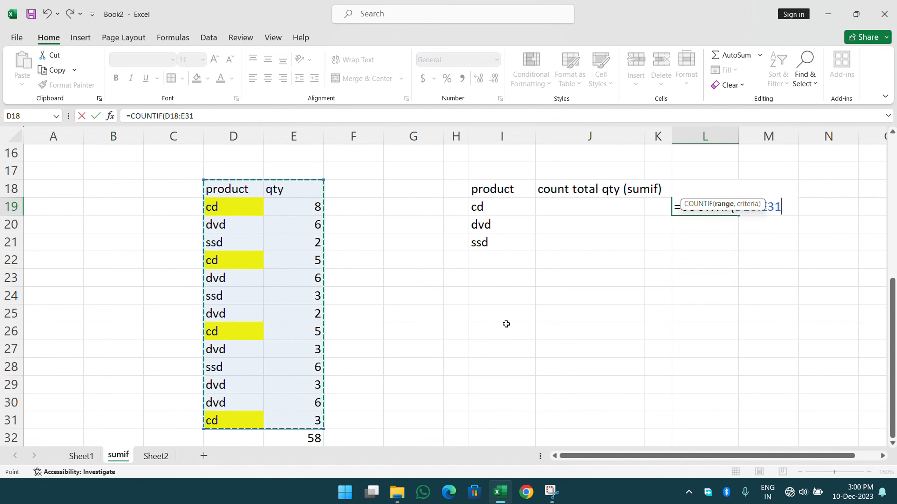
type(",")
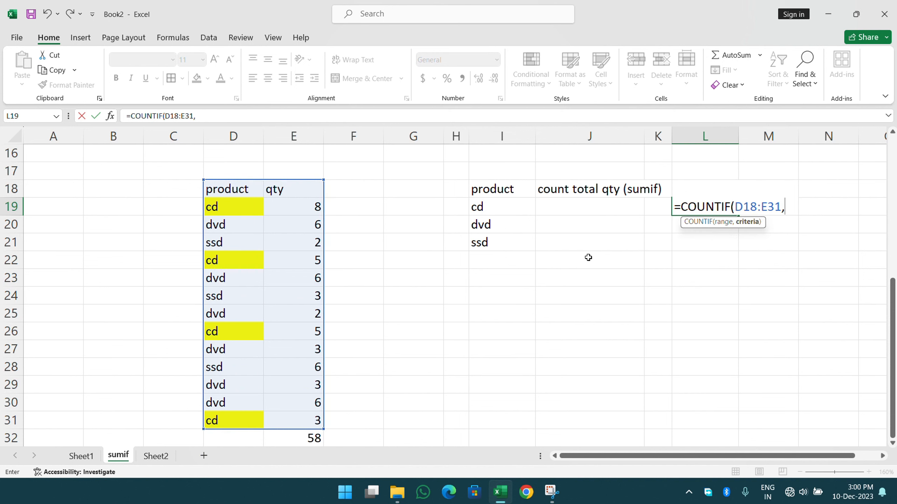
left_click(490, 205)
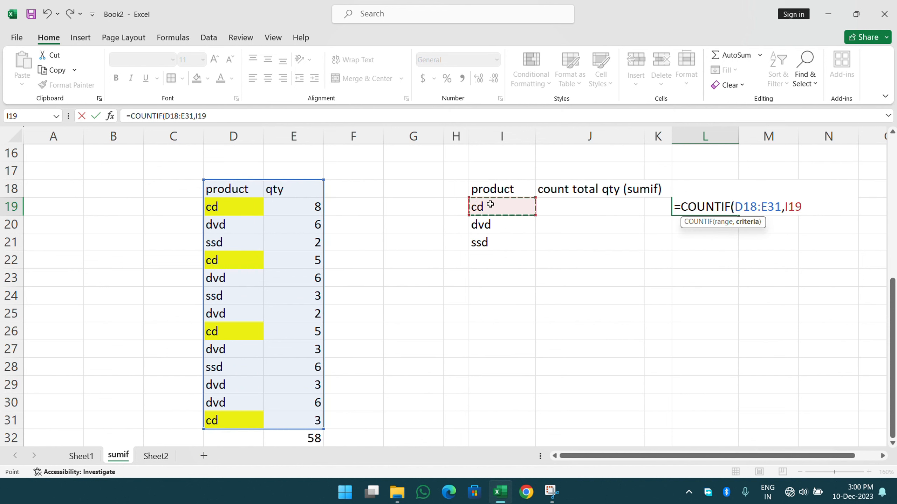
key("Return")
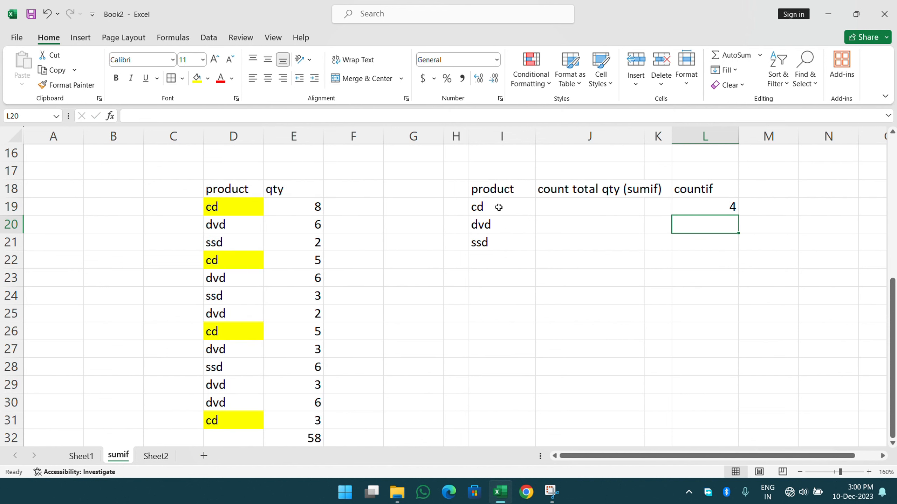
left_click(732, 205)
left_click_drag(738, 217, 741, 252)
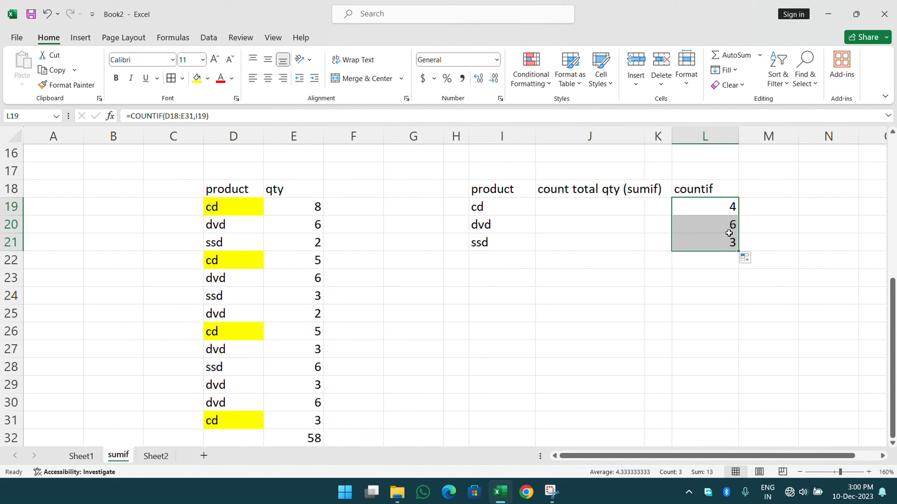
Go through the dvd and ssd entries in the product column to verify their COUNTIF results
left_click(209, 226)
left_click(207, 279)
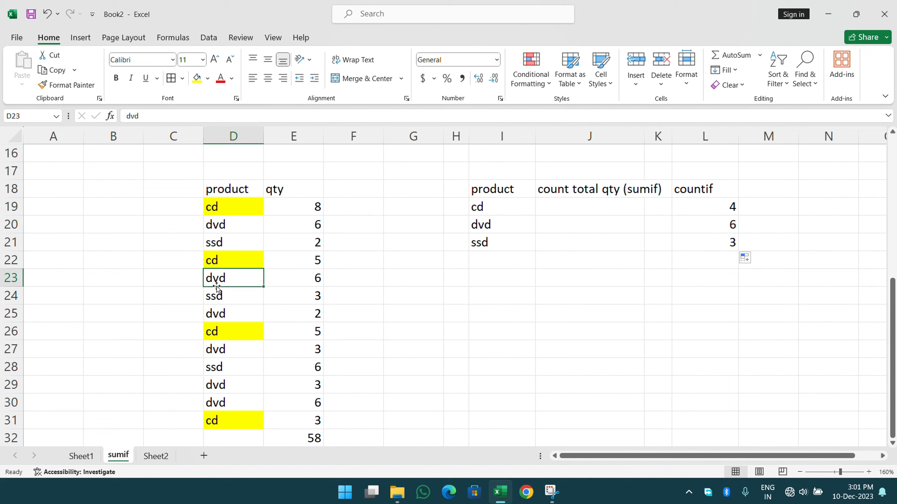
left_click(232, 314)
left_click(219, 352)
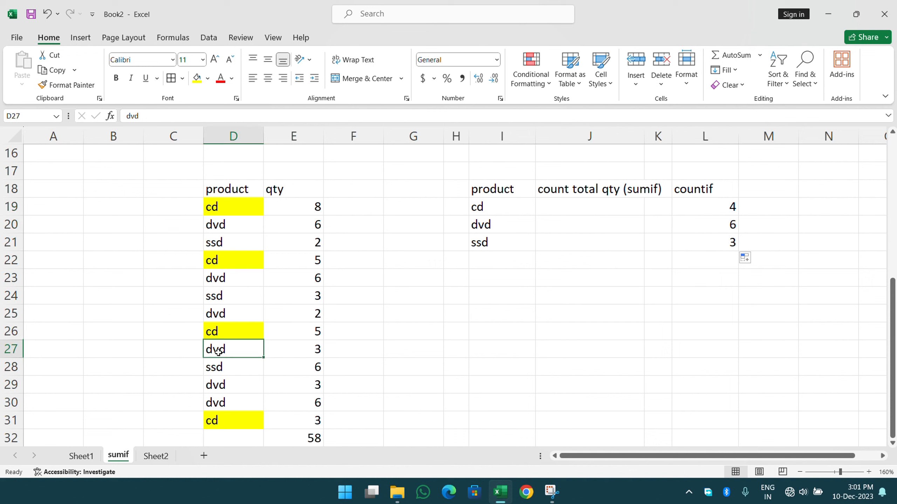
left_click(235, 391)
left_click(230, 401)
left_click(230, 367)
left_click(234, 299)
left_click(241, 244)
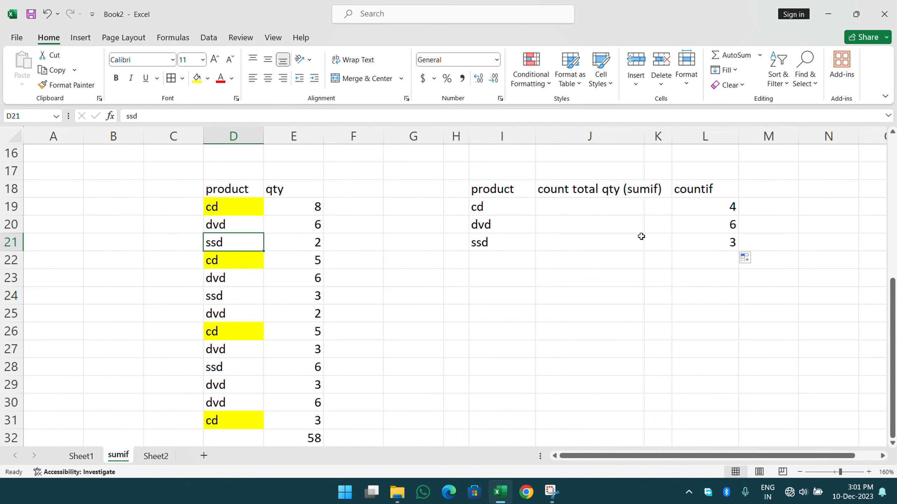
Enter a SUMIF formula in J19 for cd with range D18:D31, criteria I19 and sum range E18:E31
left_click(612, 212)
type("=sumi")
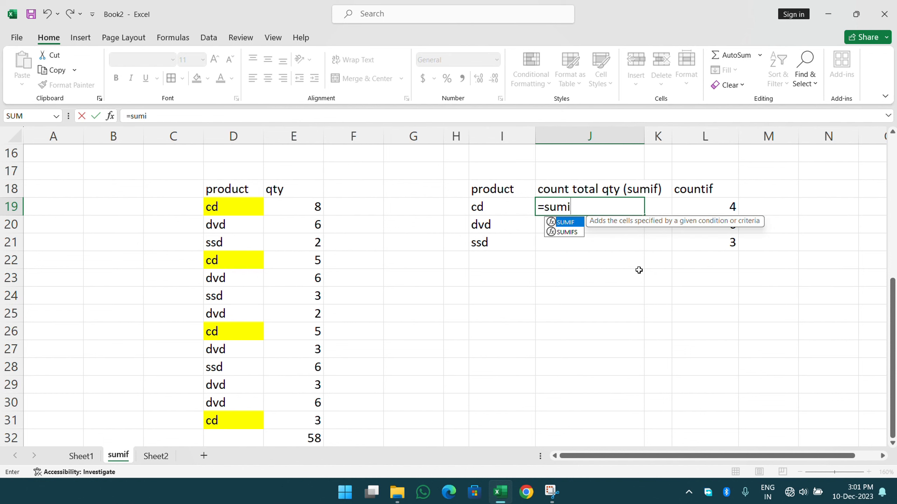
type("f(")
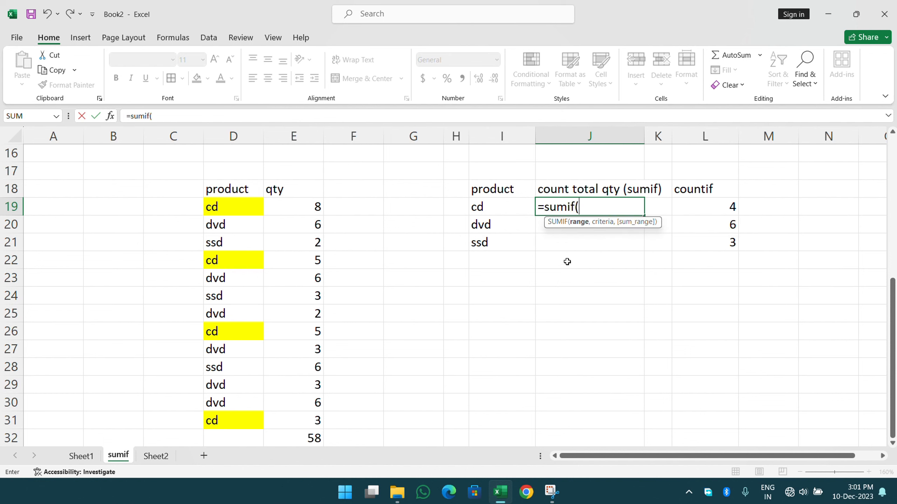
left_click_drag(225, 187, 228, 416)
type(",")
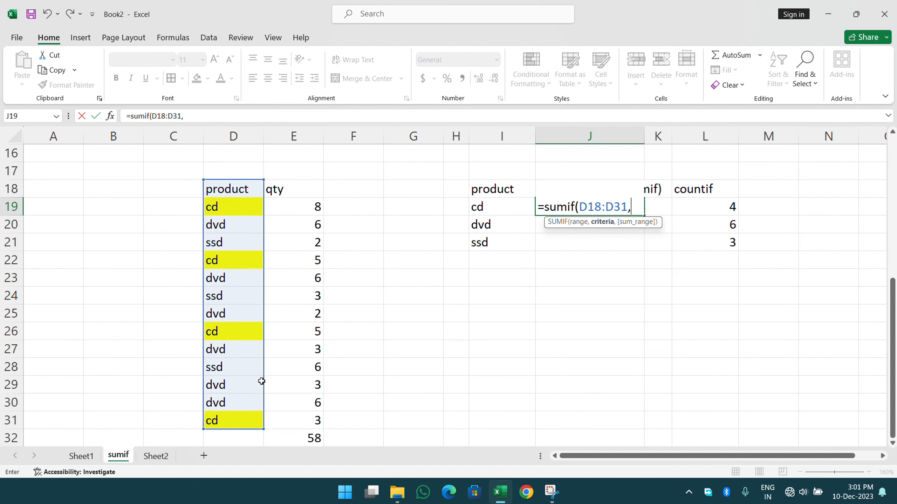
left_click(479, 208)
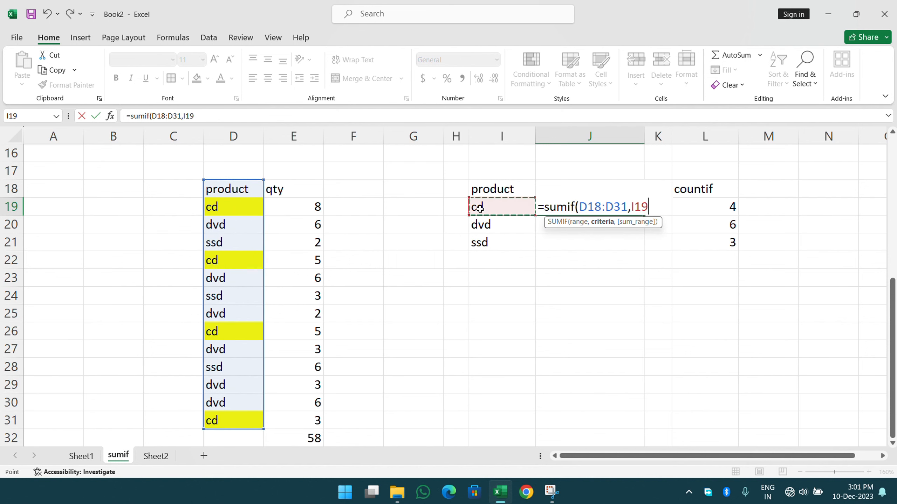
type(",")
left_click_drag(309, 194, 296, 421)
key("Return")
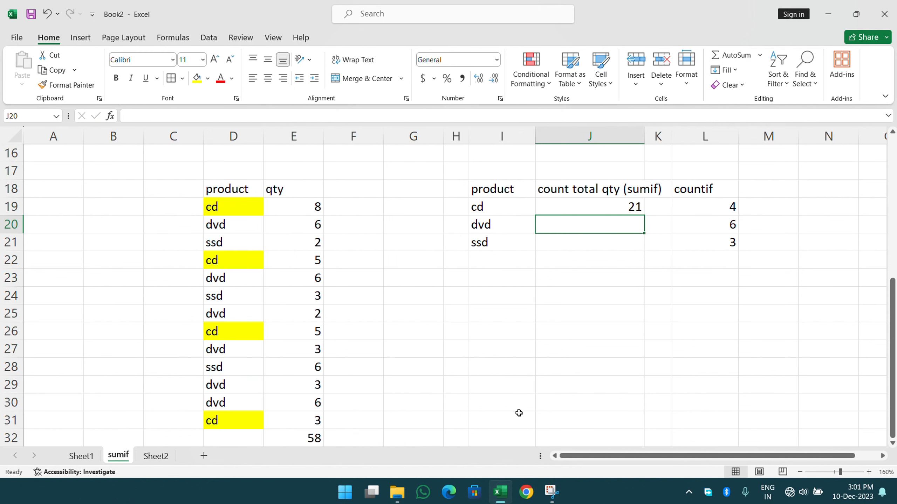
Examine the ranges and criteria referenced by the cd SUMIF formula in J19
double_click(617, 208)
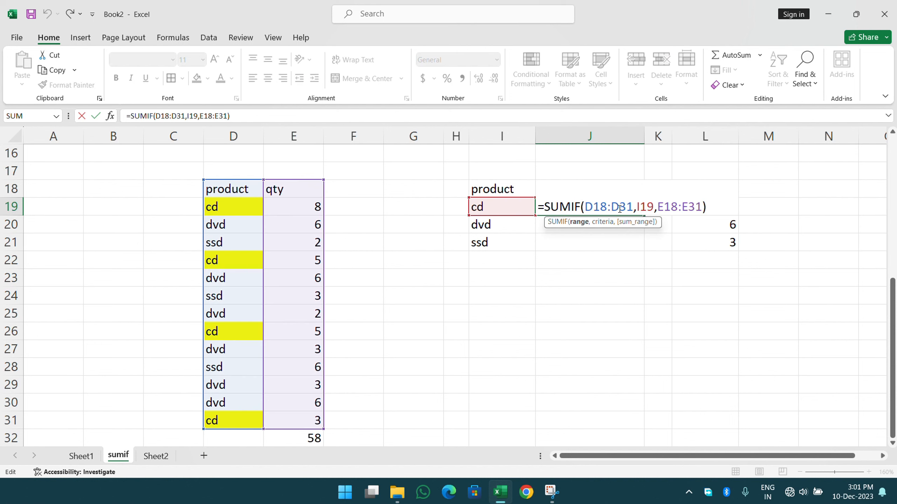
key("Return")
double_click(620, 208)
key("Return")
Try filling the SUMIF formula from J19 down to J21, checking the copied ranges, and clear J20:J21
left_click(631, 210)
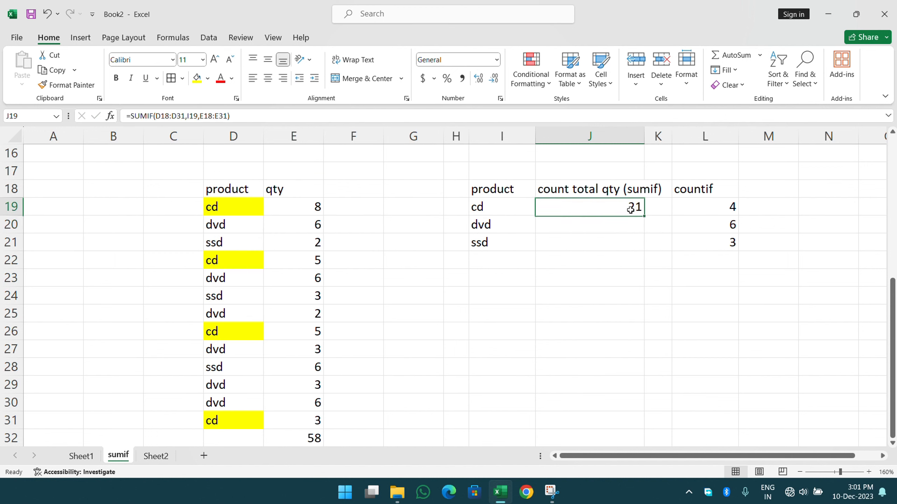
left_click_drag(644, 216, 639, 244)
left_click(632, 224)
double_click(632, 224)
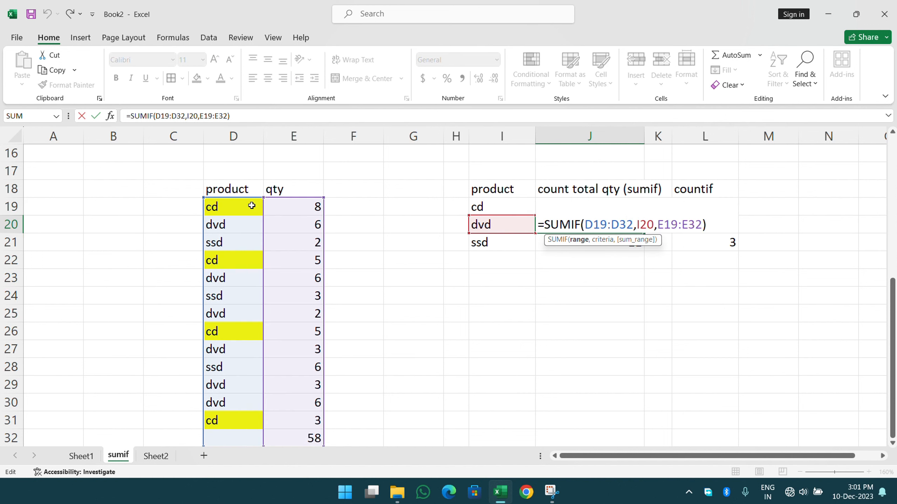
key("Return")
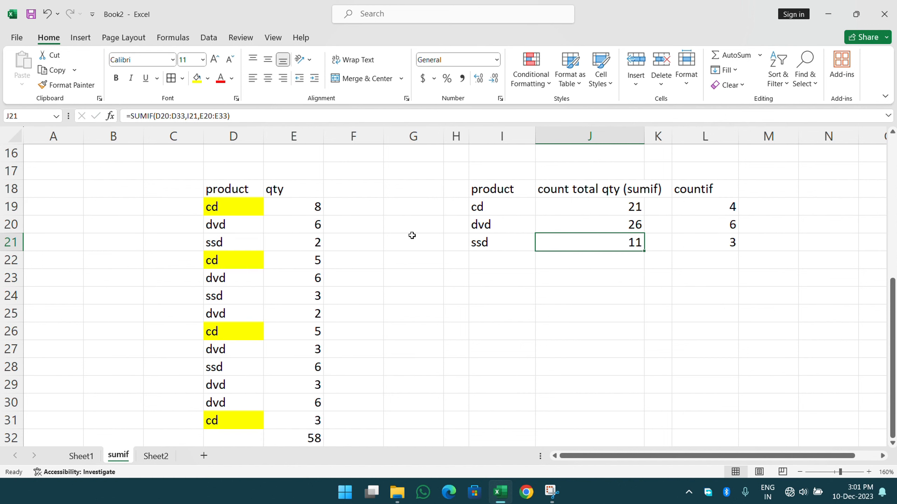
double_click(608, 248)
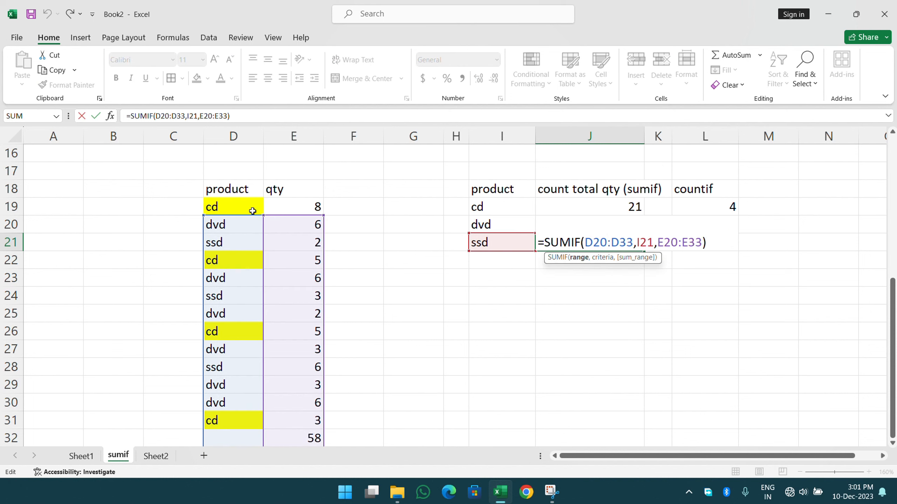
key("Return")
left_click_drag(584, 228, 590, 246)
key("Delete")
double_click(603, 206)
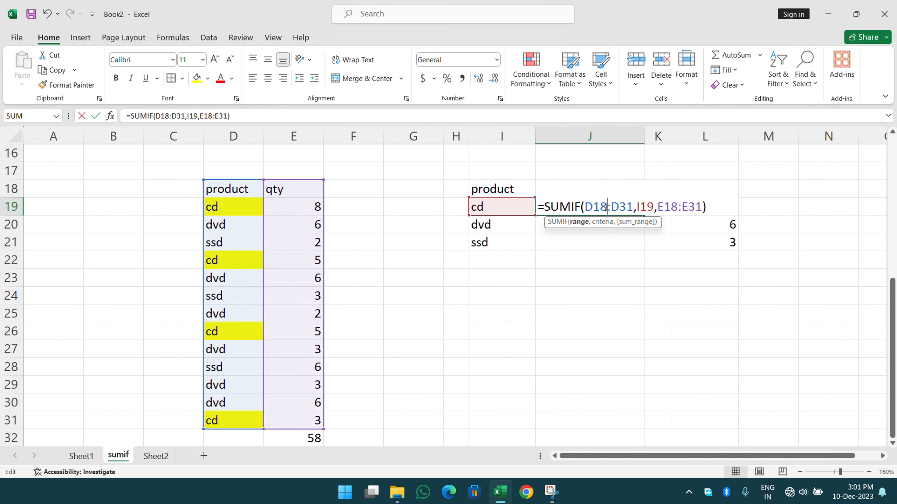
double_click(596, 209)
key("F4")
left_click(640, 210)
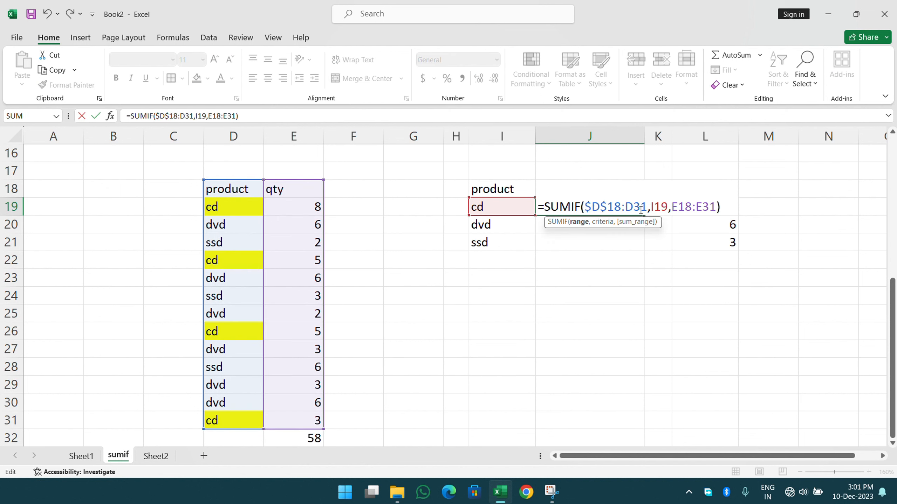
double_click(641, 210)
key("Escape")
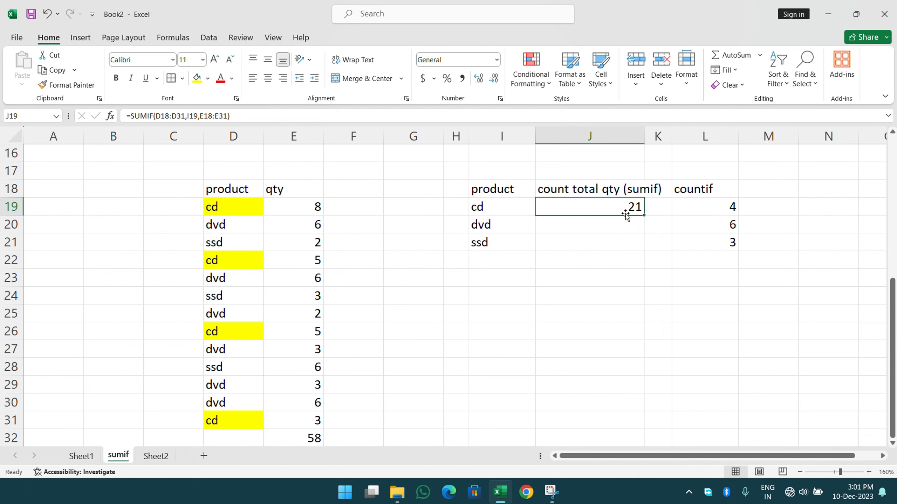
Make the criteria range of the SUMIF formula in J19 absolute as $D$18:$D$31
double_click(625, 208)
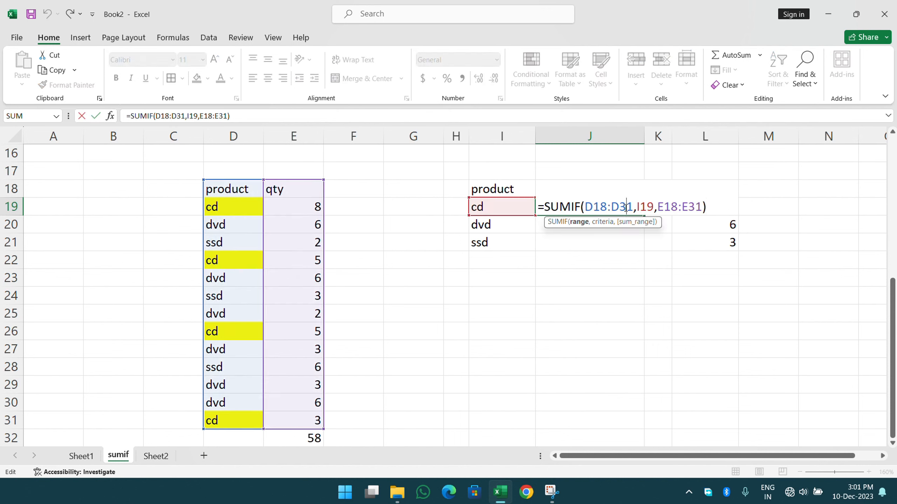
double_click(595, 206)
key("F4")
left_click(643, 210)
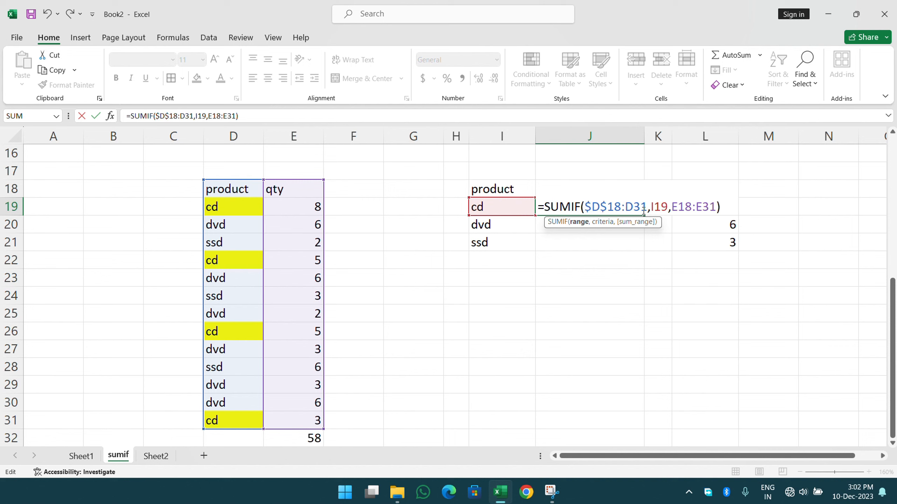
double_click(642, 208)
key("F4")
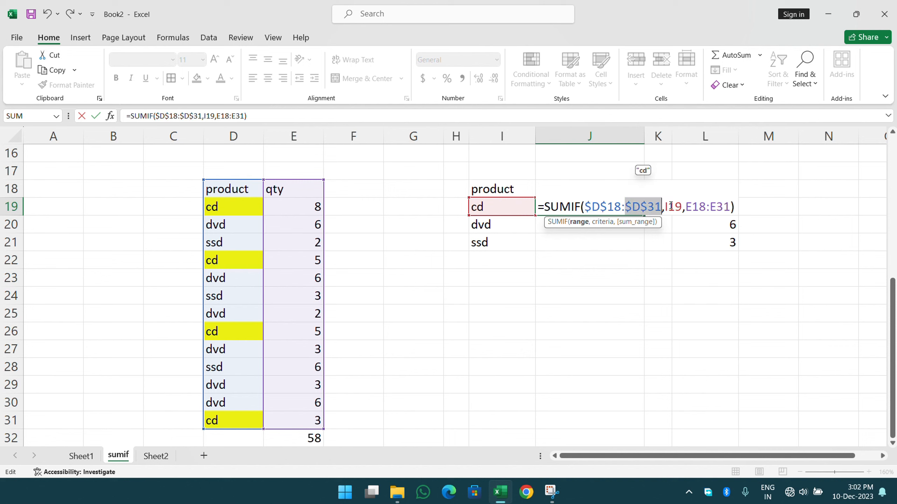
left_click(665, 210)
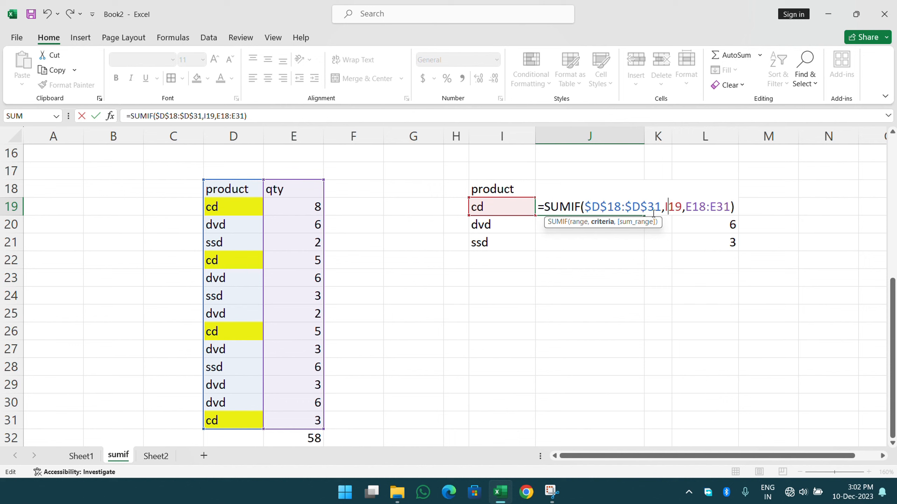
Make the sum range of the J19 SUMIF formula absolute as $E$18:$E$31 and commit the formula
left_click(693, 208)
key("F4")
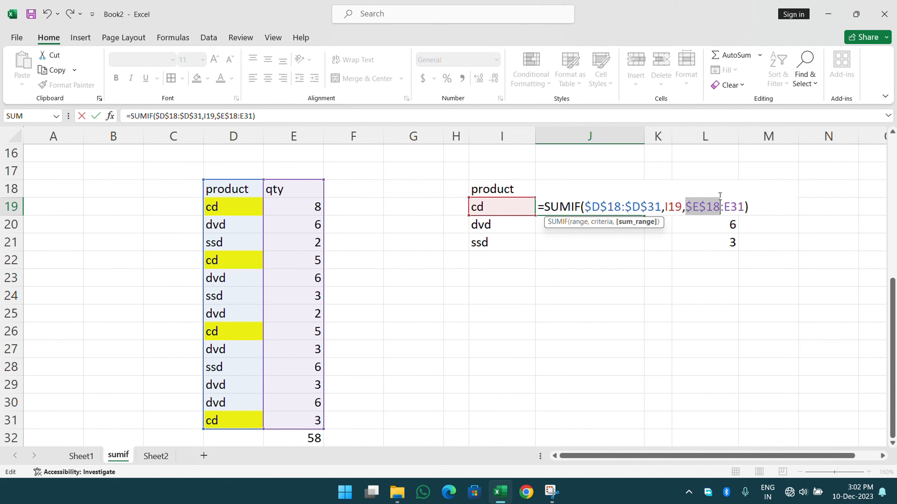
left_click(731, 205)
key("F4")
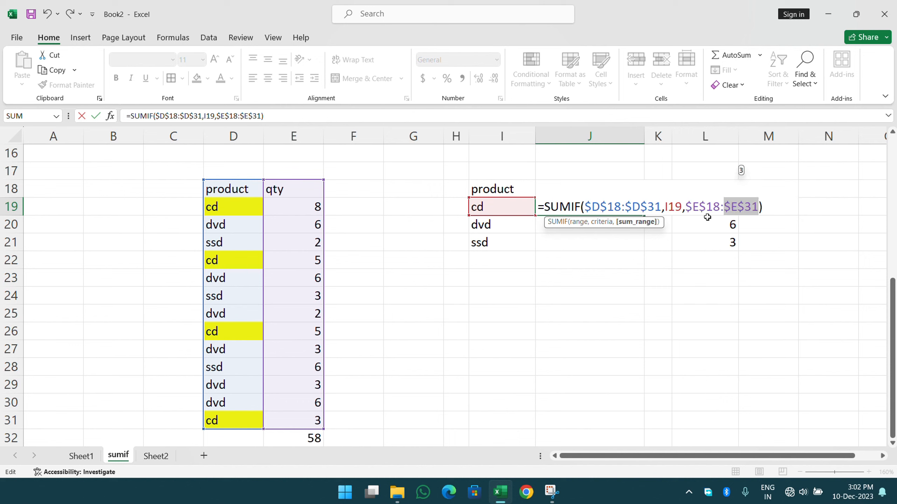
key("Return")
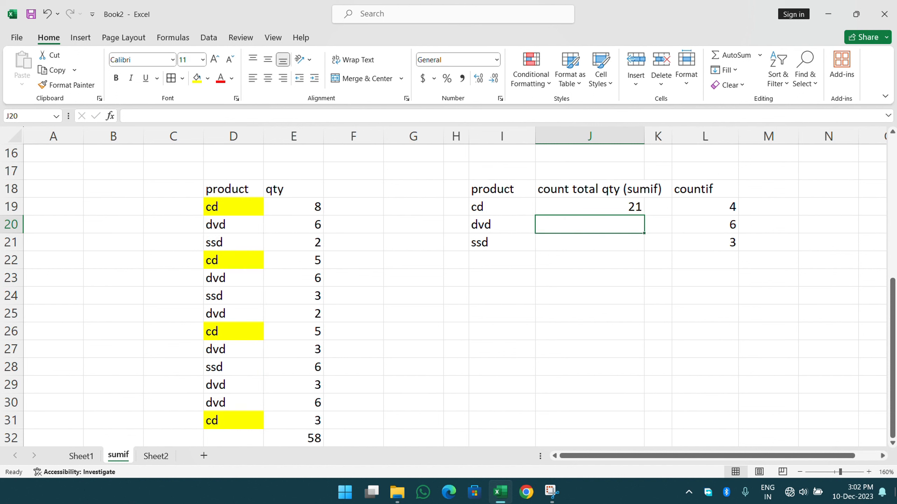
Fill the SUMIF formula with absolute ranges from J19 down to J21 for dvd and ssd
left_click(581, 207)
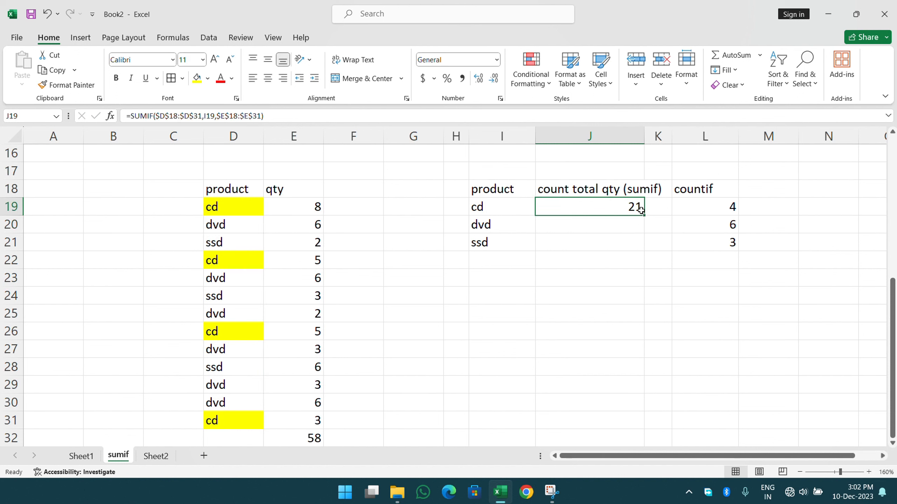
left_click_drag(644, 223, 641, 247)
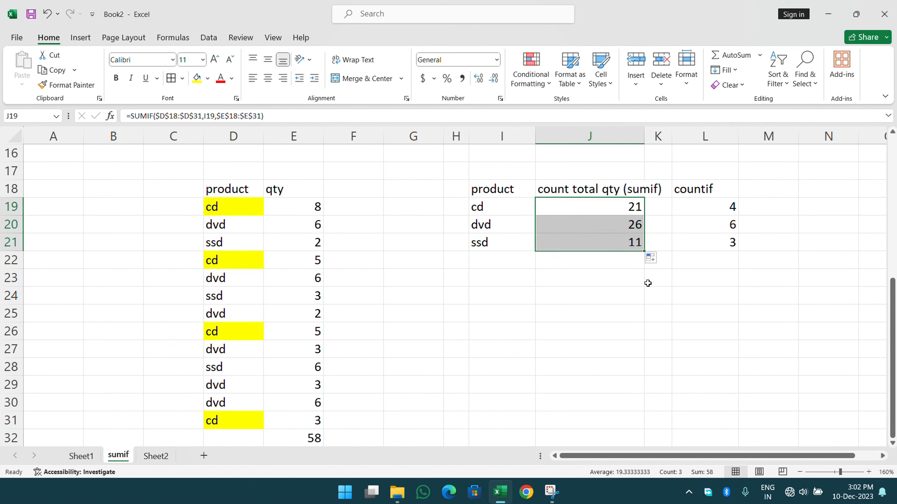
left_click(645, 282)
Enter a SUM formula in J23 that totals the SUMIF results in J19:J21
left_click(627, 260)
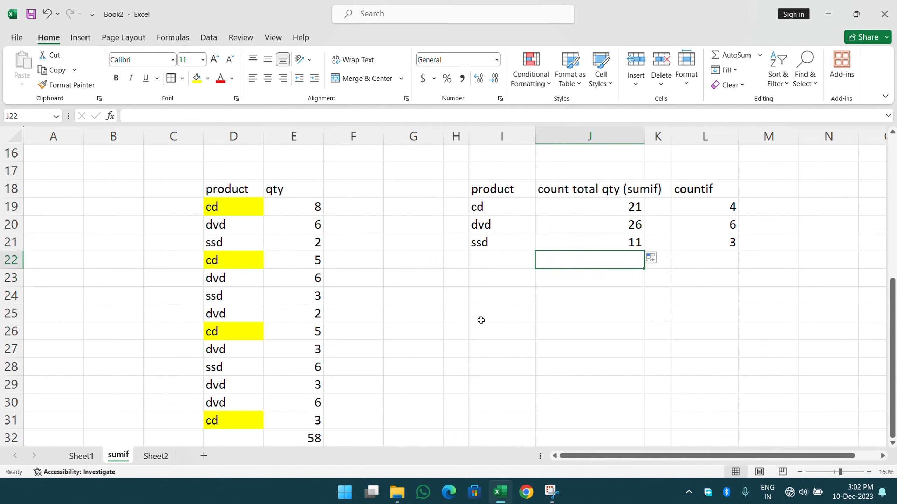
left_click(627, 282)
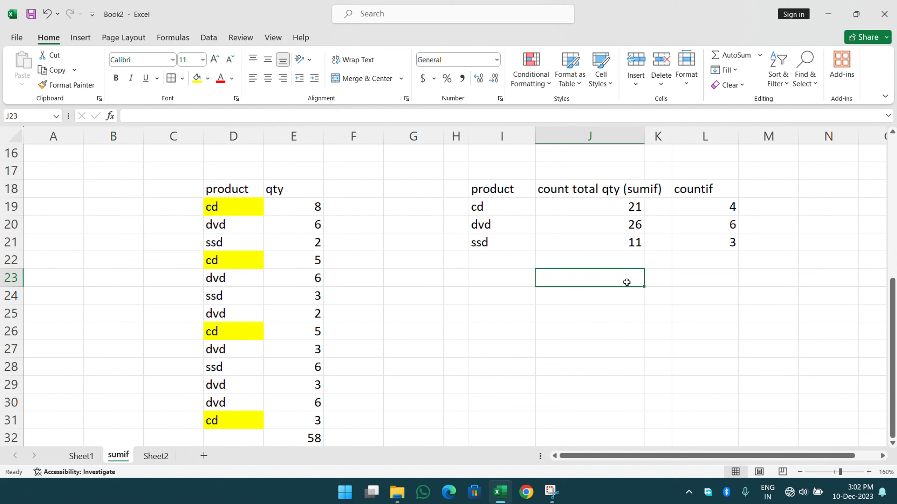
type("=sum(")
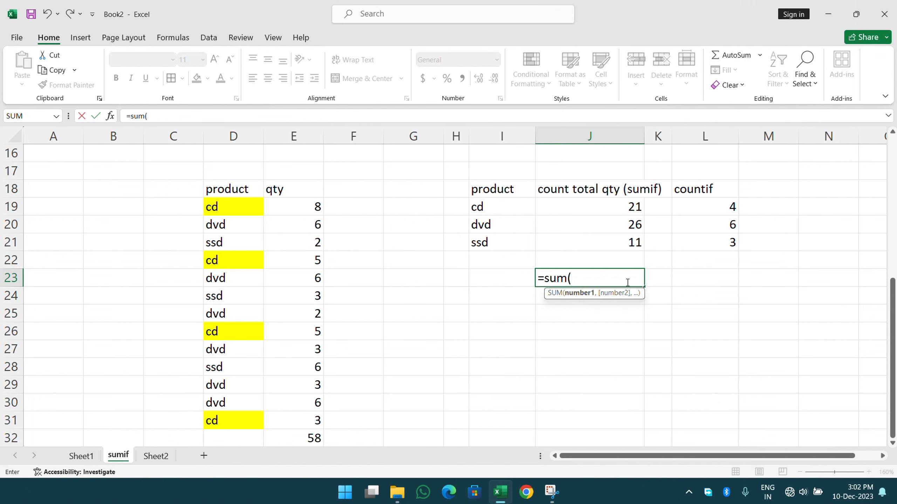
left_click_drag(634, 206, 627, 240)
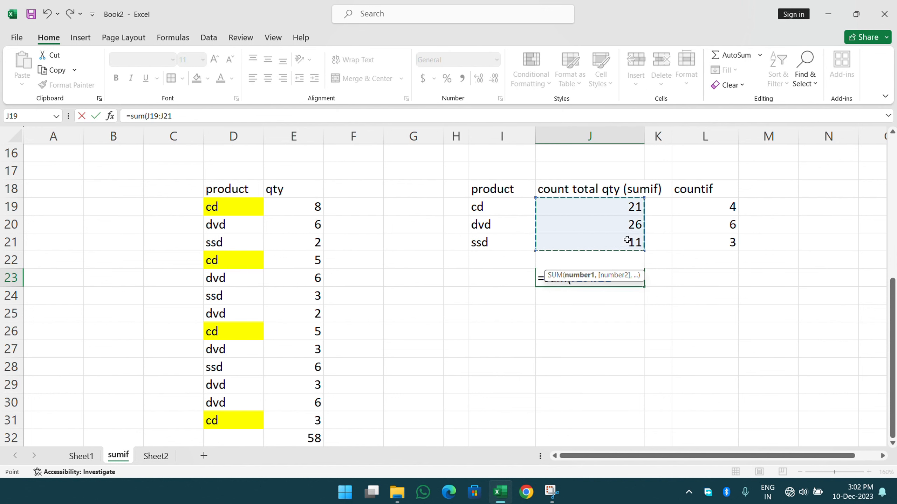
key("Return")
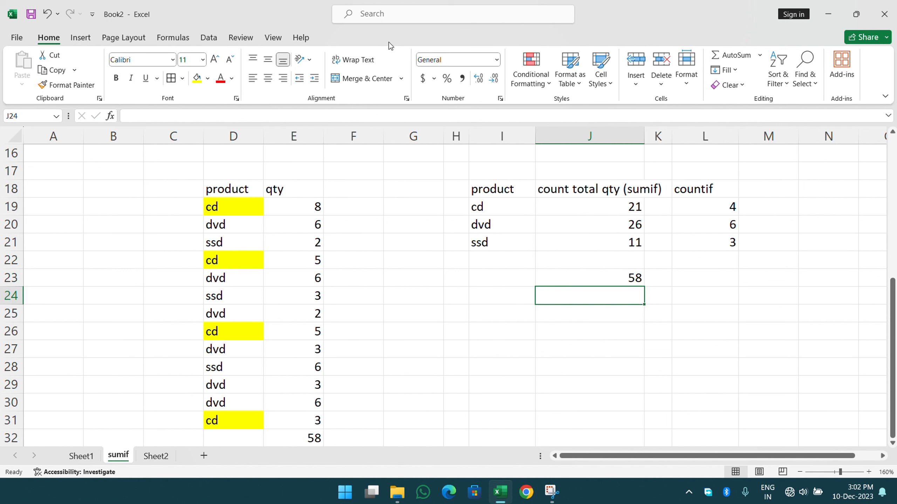
Switch to Sheet5 of the result marksheet.xlsx workbook and left-align the serial numbers in A2:A11
left_click(82, 457)
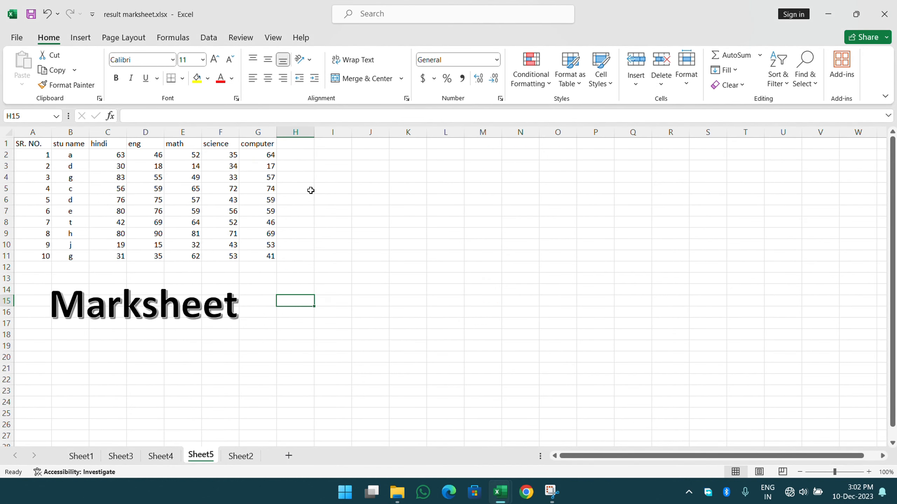
left_click(265, 225)
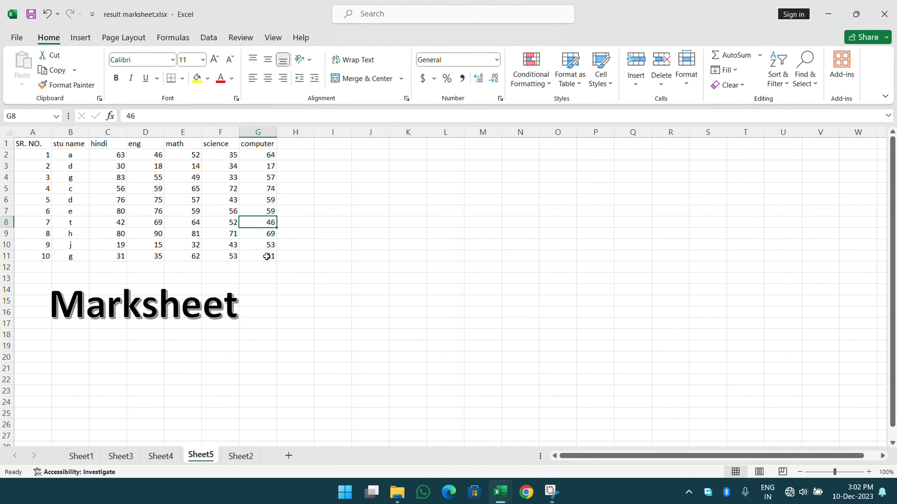
scroll(268, 257, "up", 4, "ctrl")
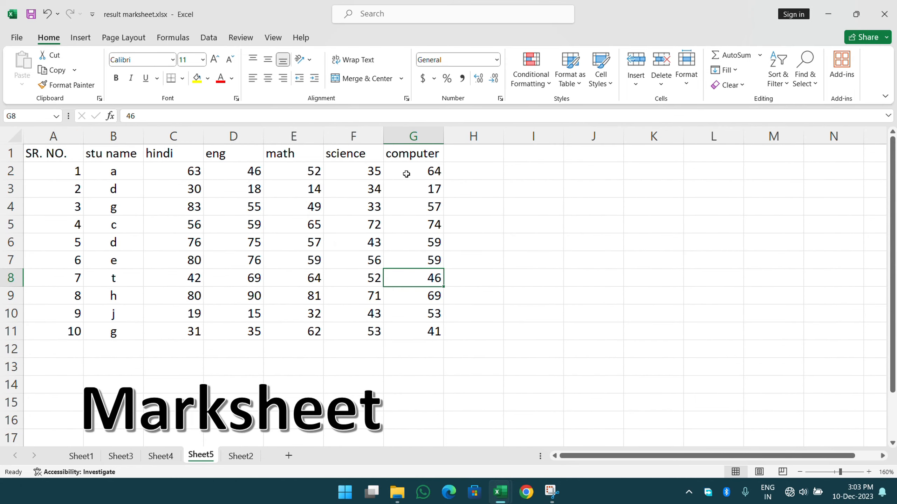
left_click_drag(64, 170, 44, 324)
left_click(252, 78)
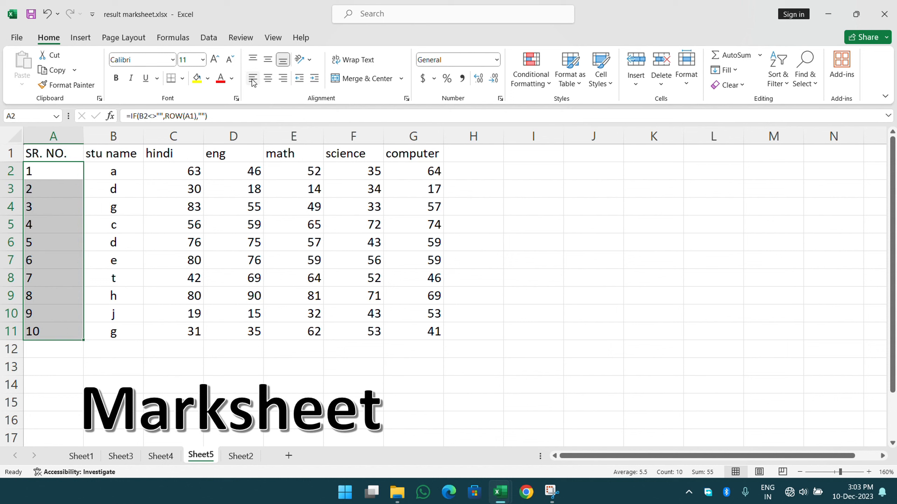
left_click(121, 219)
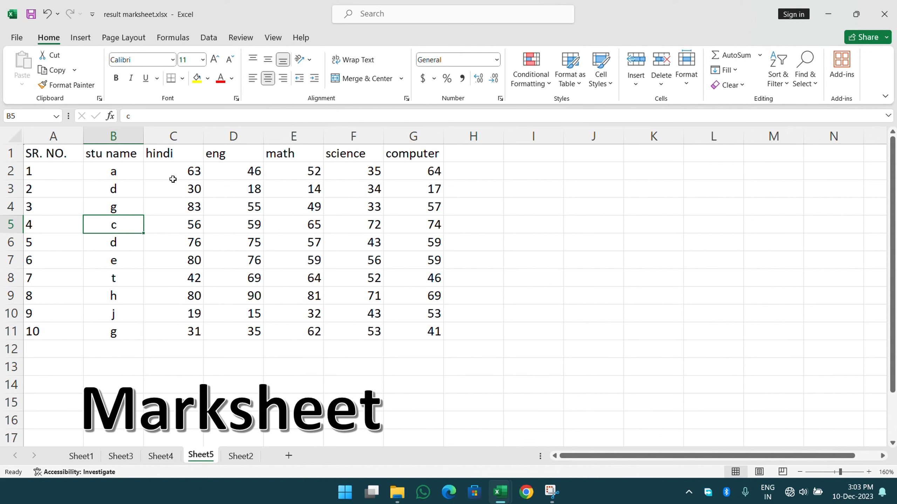
Apply all borders to the marksheet range A1:J11, including the three empty columns after computer
left_click_drag(63, 153, 553, 333)
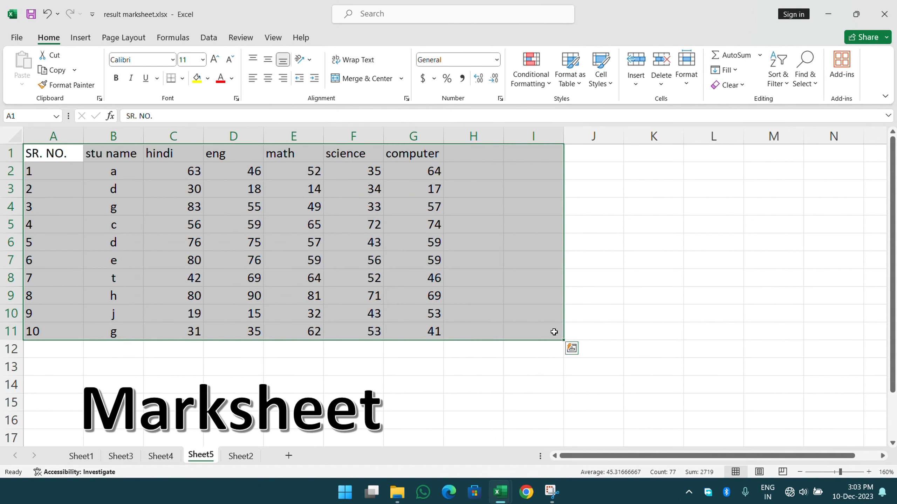
left_click(529, 314)
left_click_drag(63, 156, 607, 329)
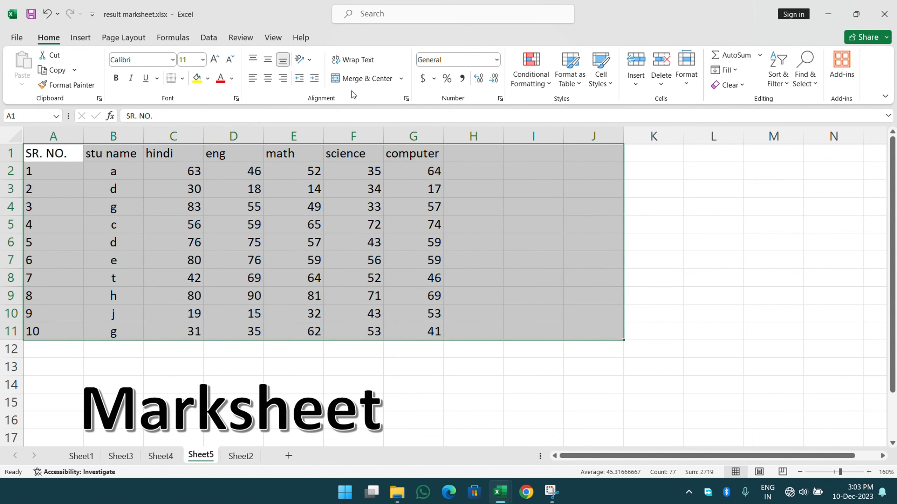
left_click(182, 78)
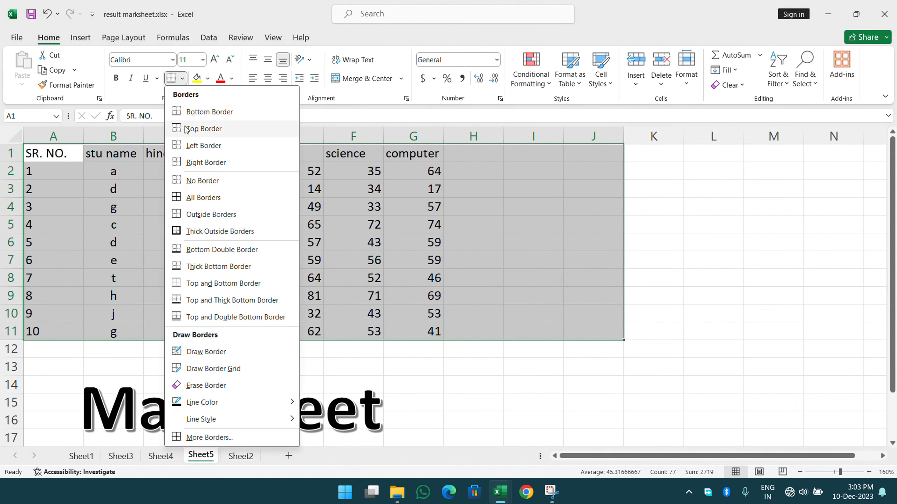
left_click(208, 197)
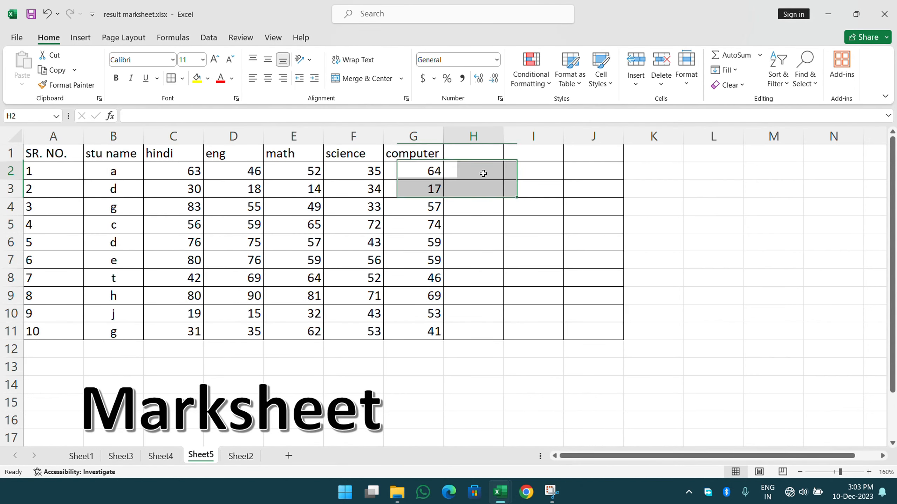
Add the header "total marks" in H1 and fit column H's width to it
left_click(475, 156)
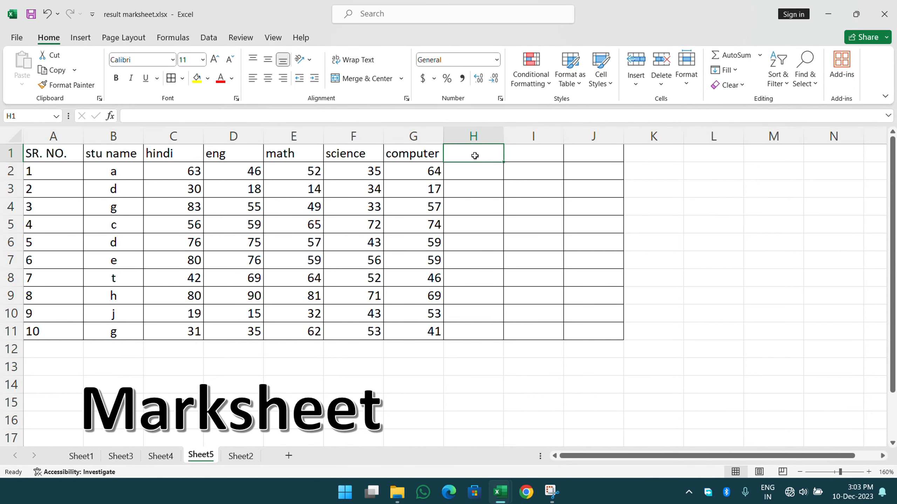
type("total ")
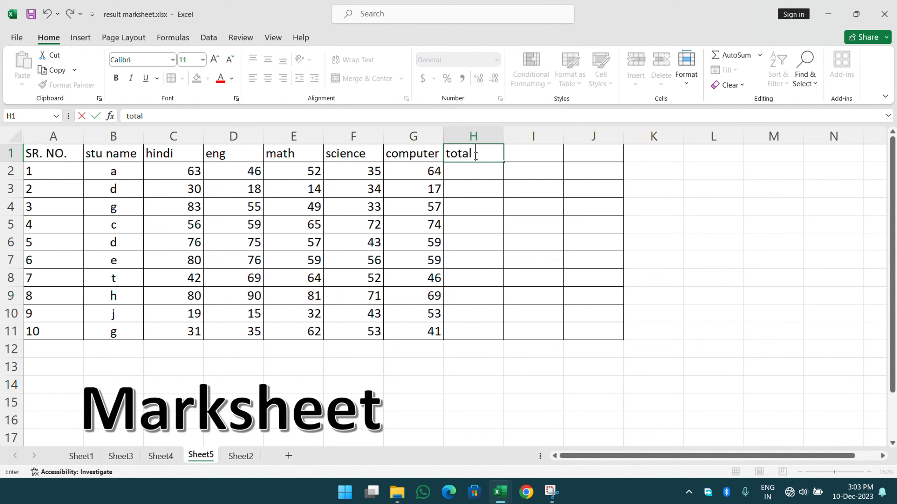
type("marks")
key("Tab")
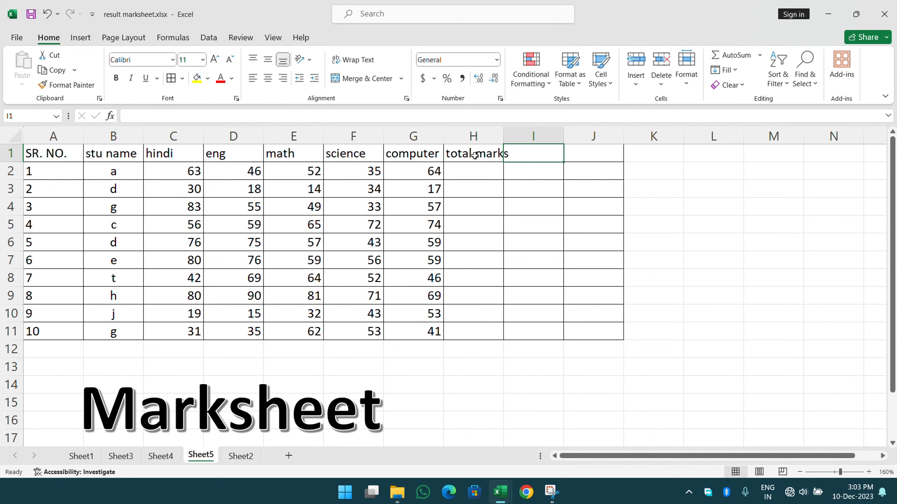
double_click(498, 129)
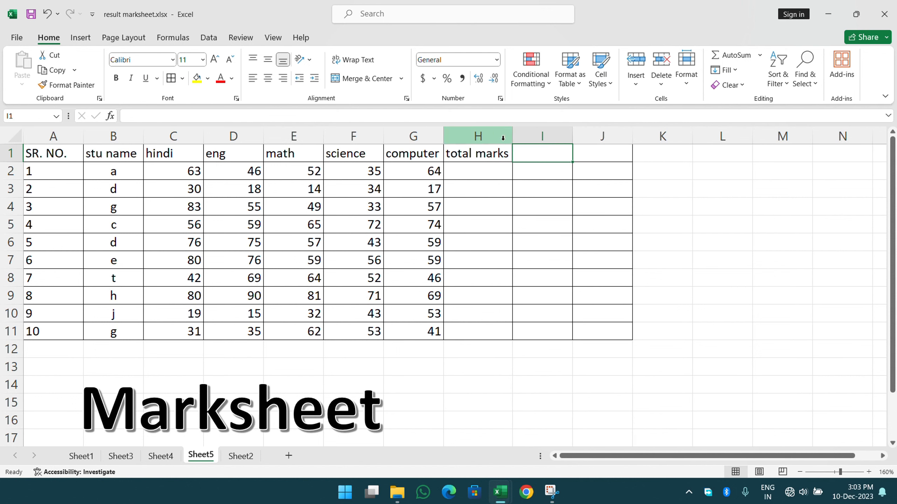
Look through the other sheets of the workbook, then switch to Book2 and review its list of functions on Sheet1
left_click(244, 457)
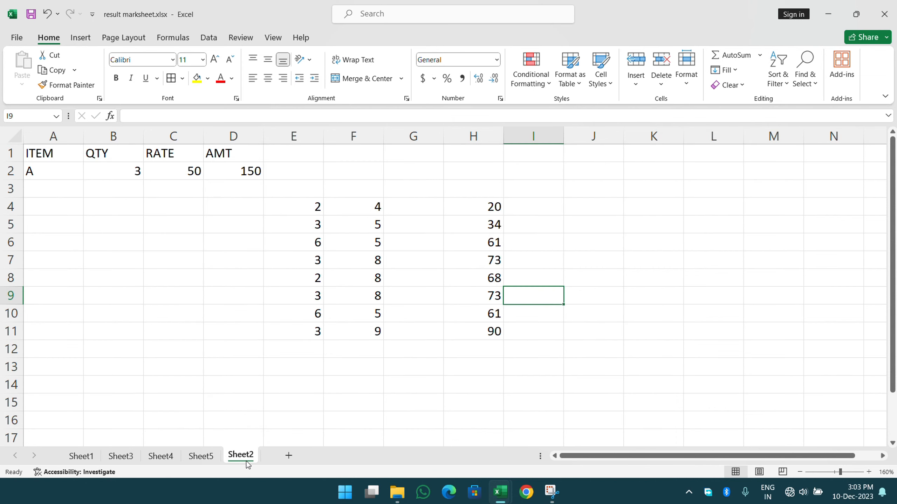
left_click(120, 460)
left_click(89, 460)
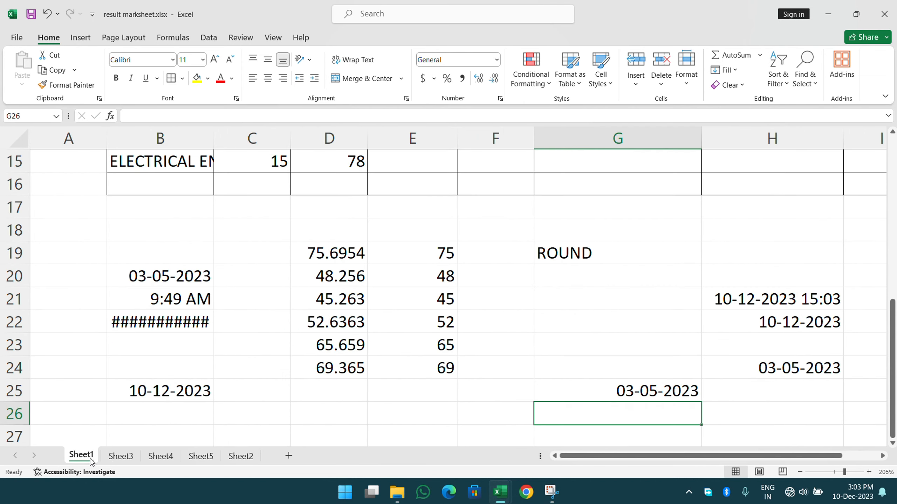
left_click(232, 458)
mouse_move(500, 492)
left_click(439, 423)
left_click(233, 190)
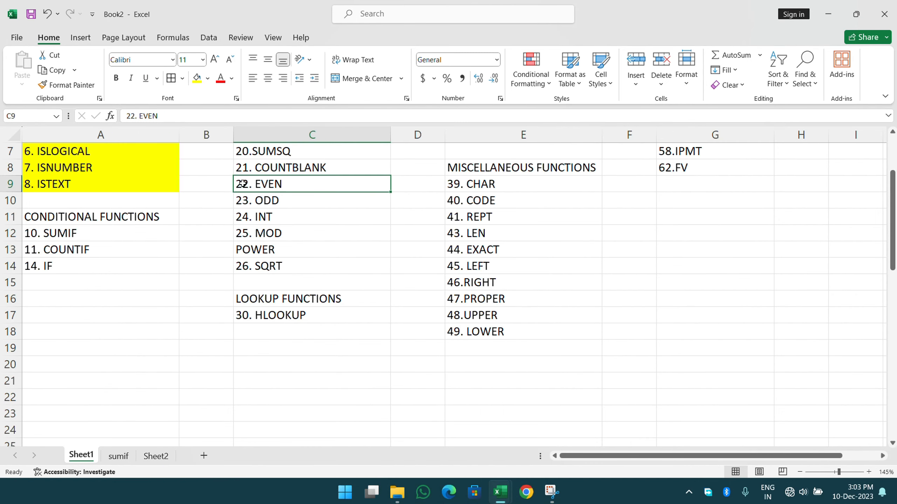
scroll(231, 191, "up", 2)
left_click(266, 169)
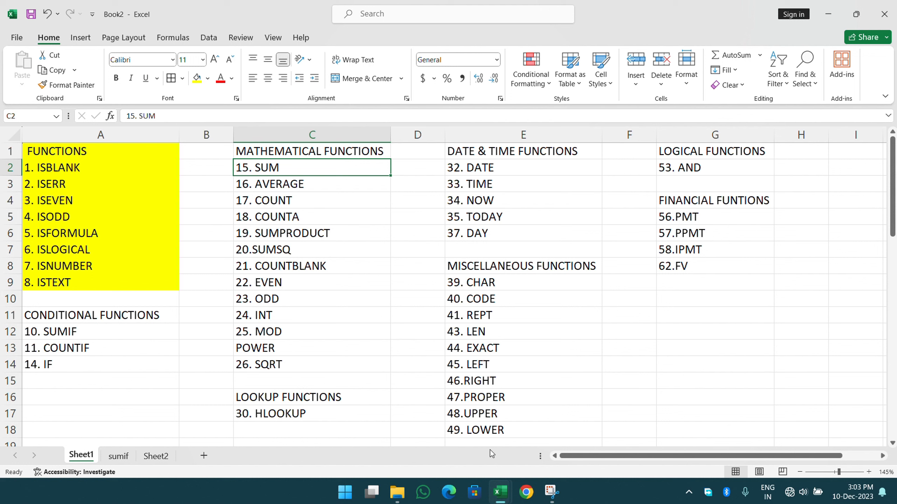
Switch back to the result marksheet.xlsx workbook and inspect the formula in H7 of Sheet2
mouse_move(505, 491)
left_click(551, 434)
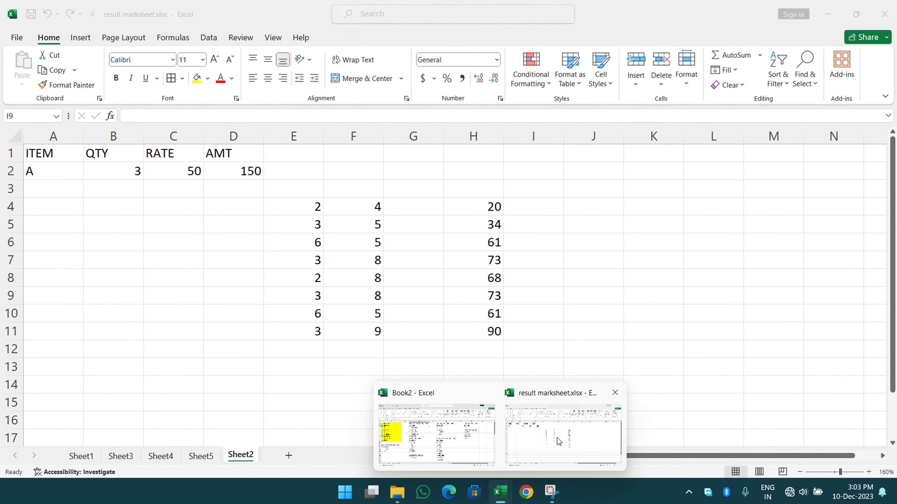
left_click(459, 253)
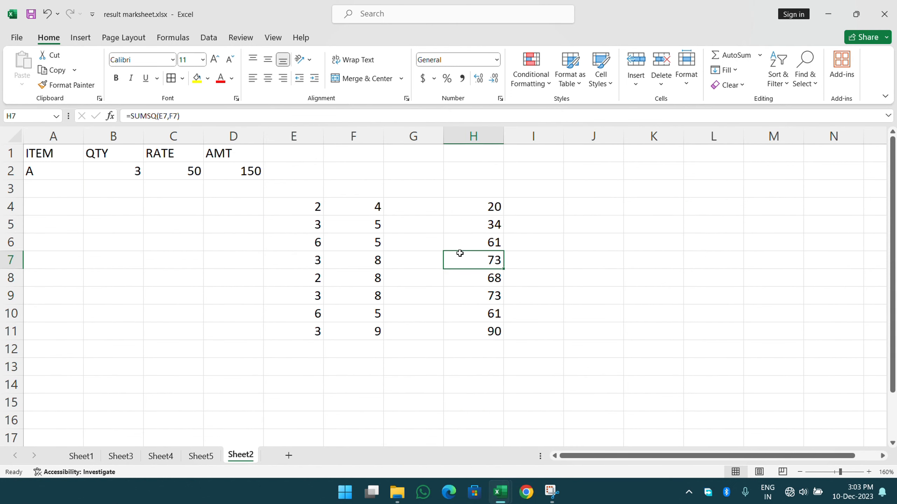
On Sheet5, total the first student's marks in H2 with the formula =sum(C2:G2)
left_click(200, 456)
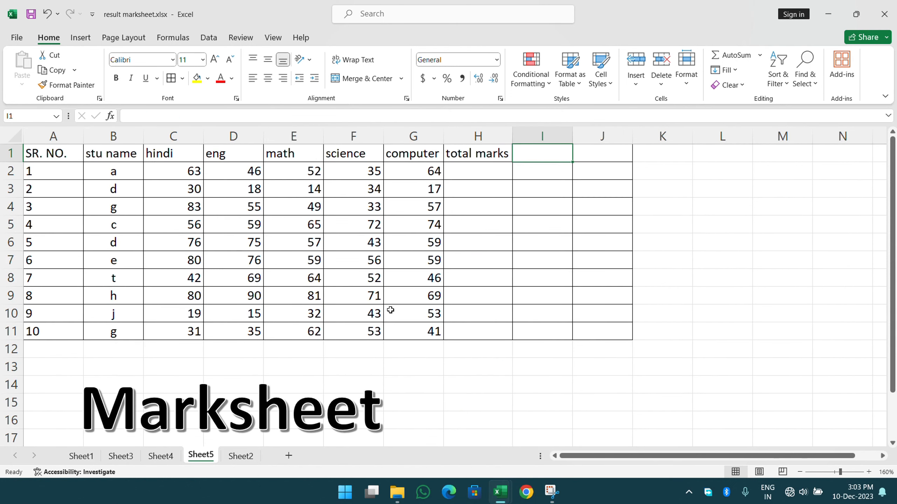
left_click(487, 171)
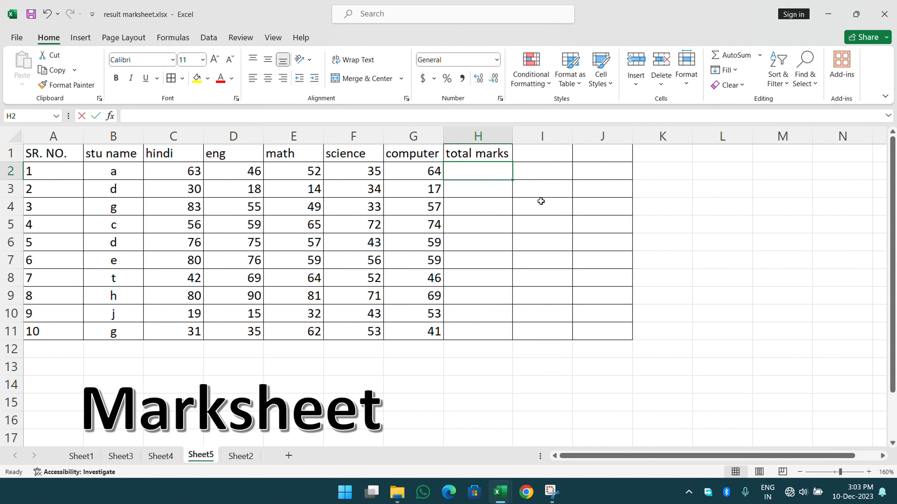
type("=sum")
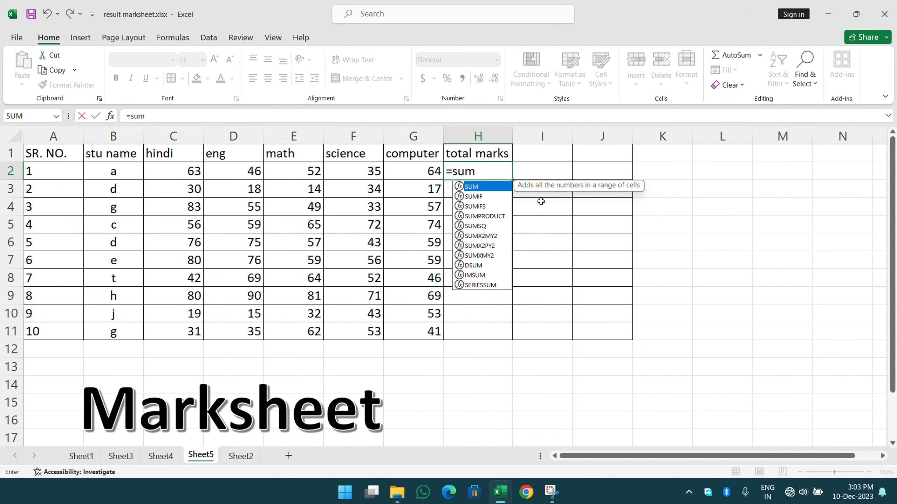
type("(")
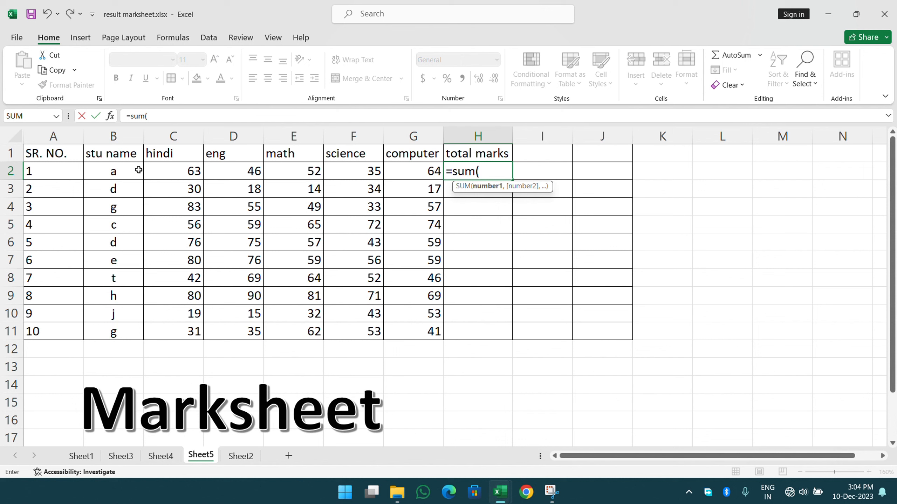
left_click_drag(170, 168, 410, 174)
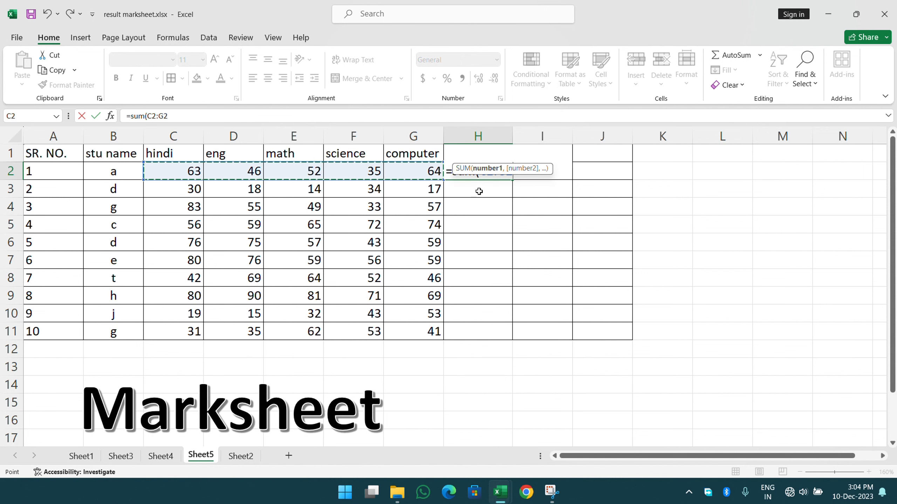
left_click(556, 169)
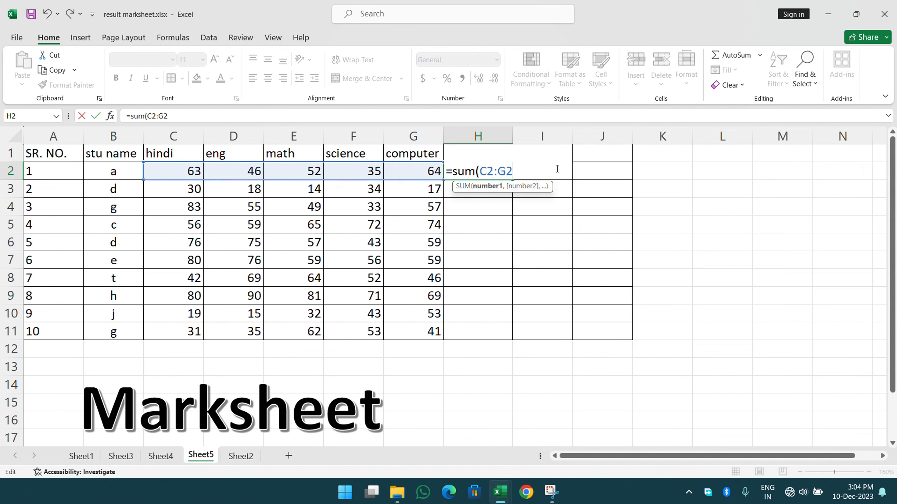
type(")")
key("Return")
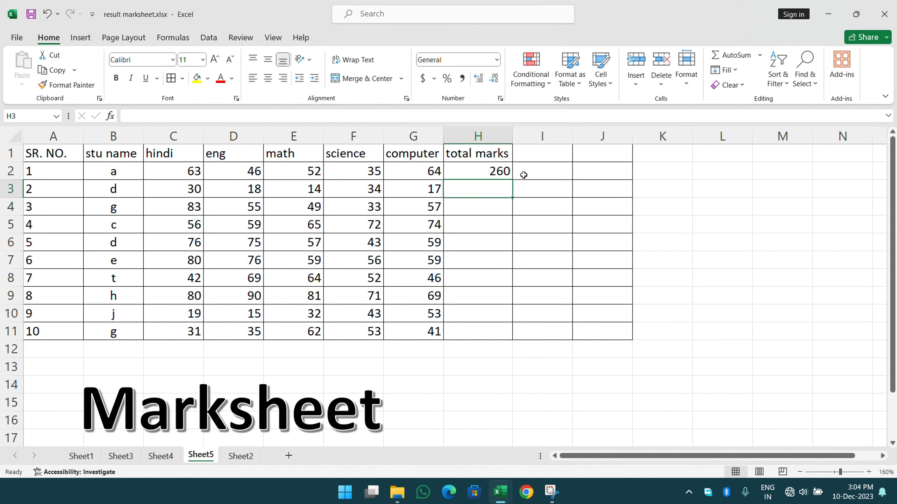
Total the second student's marks in H3 with a SUM formula over C3:G3
type("=sum(")
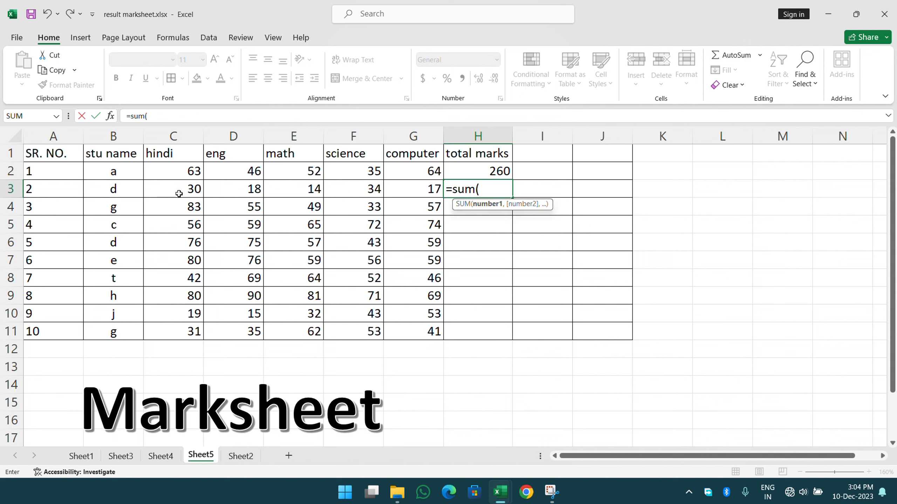
left_click_drag(179, 194, 393, 183)
key("Return")
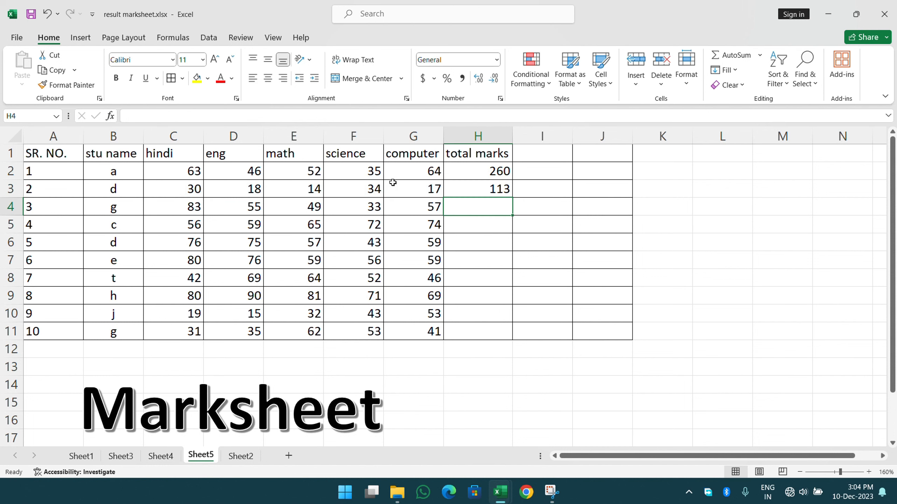
Total the third student's marks in H4 with a SUM formula over C4:G4 and fill it down to H11
type("=")
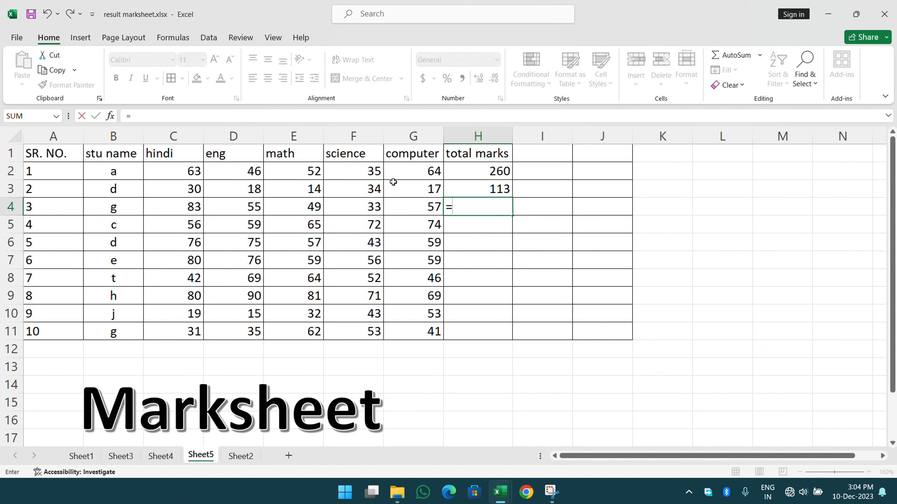
type("sum")
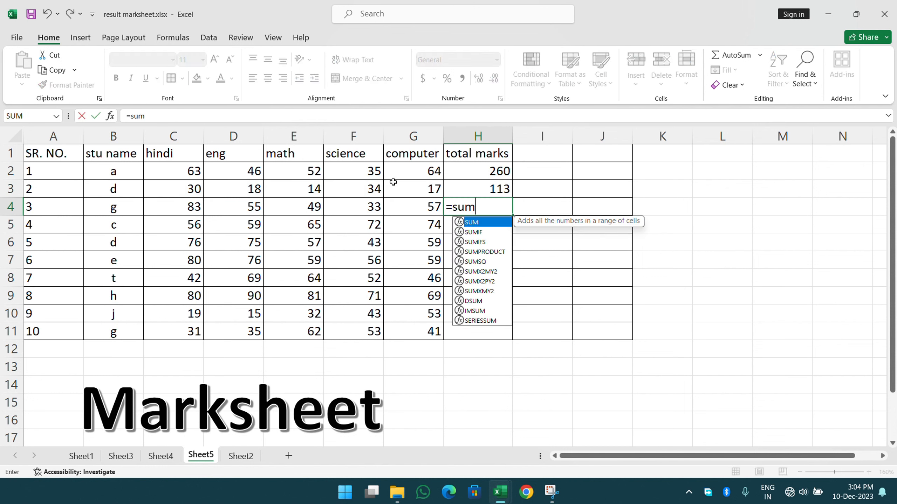
type("(")
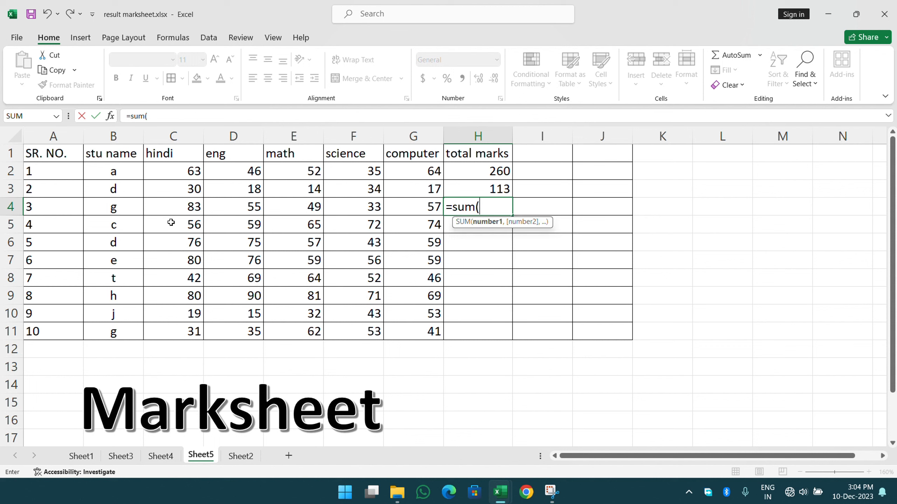
left_click_drag(177, 208, 394, 210)
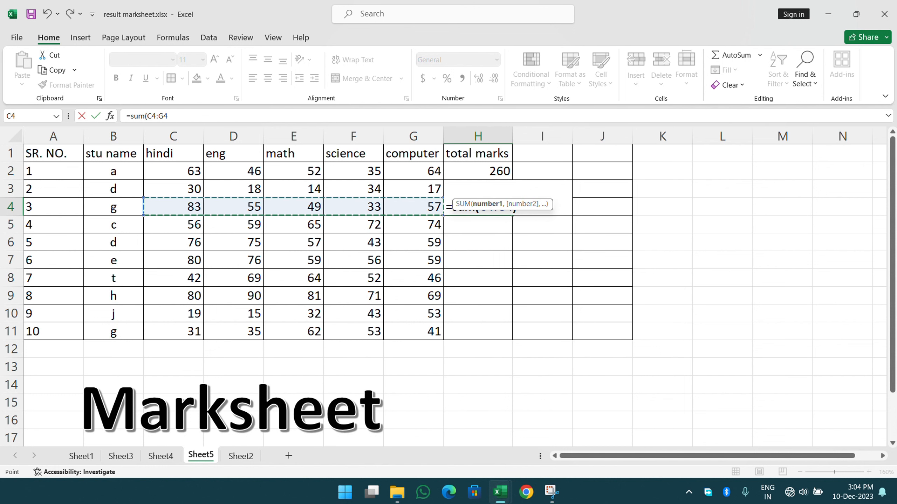
key("Return")
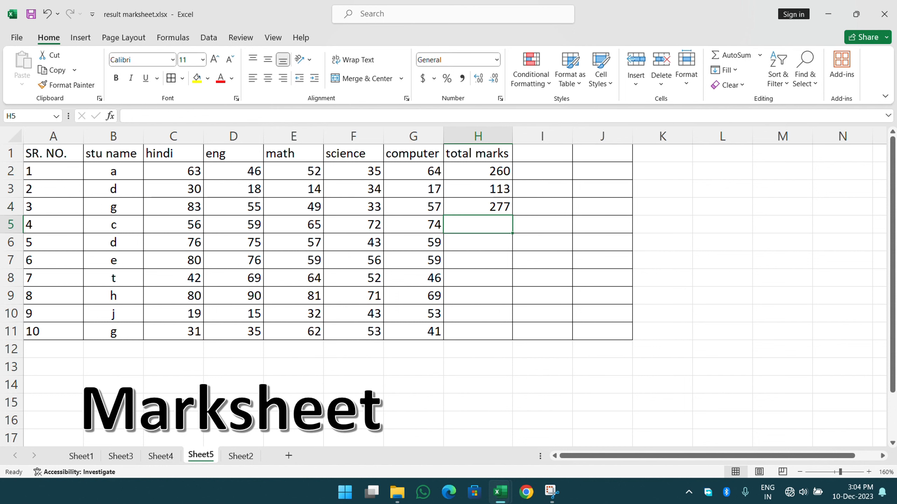
left_click(505, 208)
left_click_drag(512, 215, 510, 335)
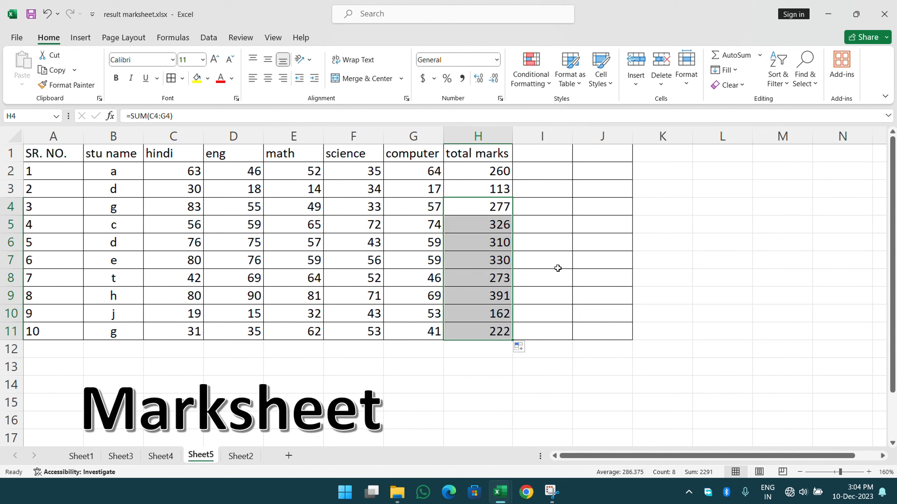
Add the header "per%" in I1 of the marksheet
left_click(553, 151)
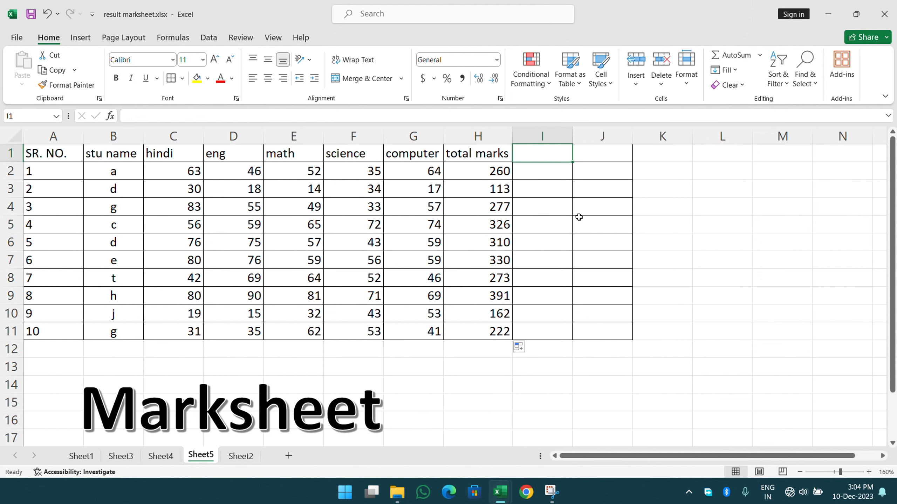
type("per")
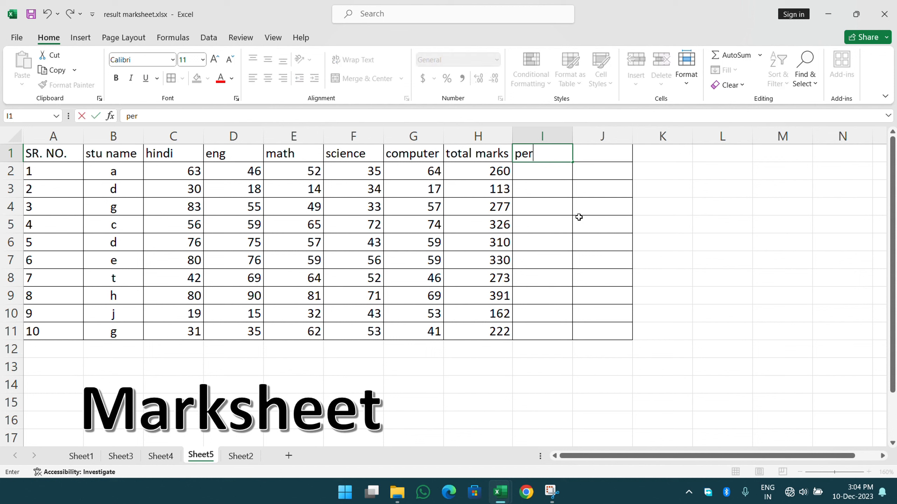
type("%")
key("Return")
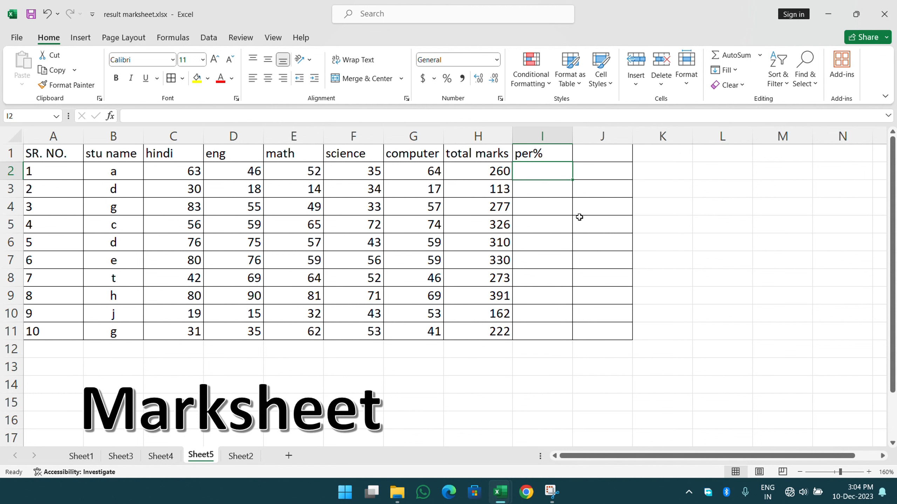
left_click(731, 195)
type("=(")
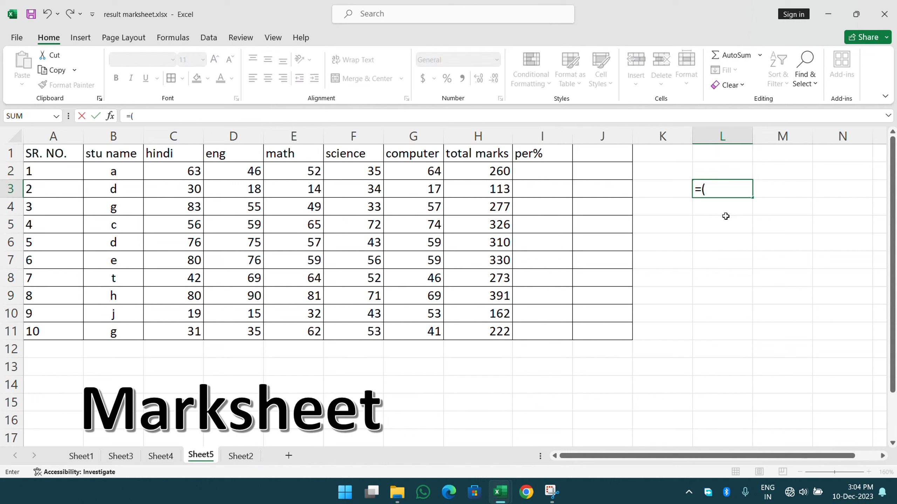
key("BackSpace")
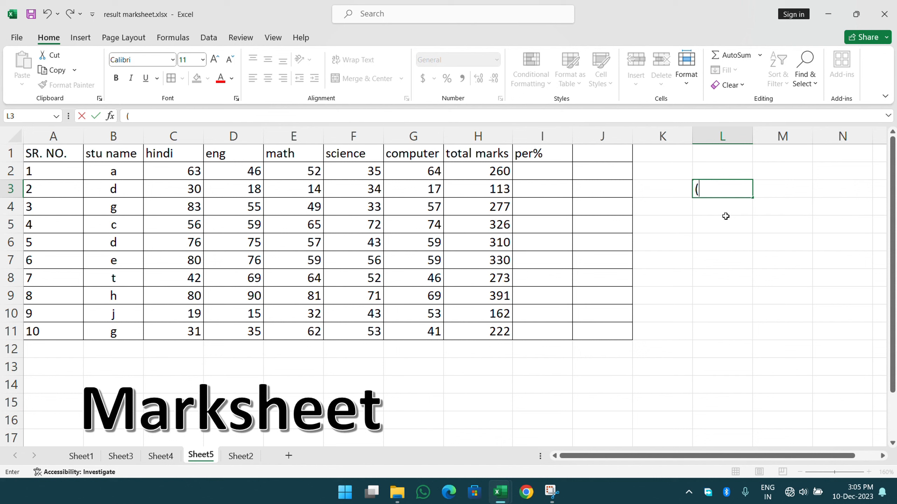
key("Escape")
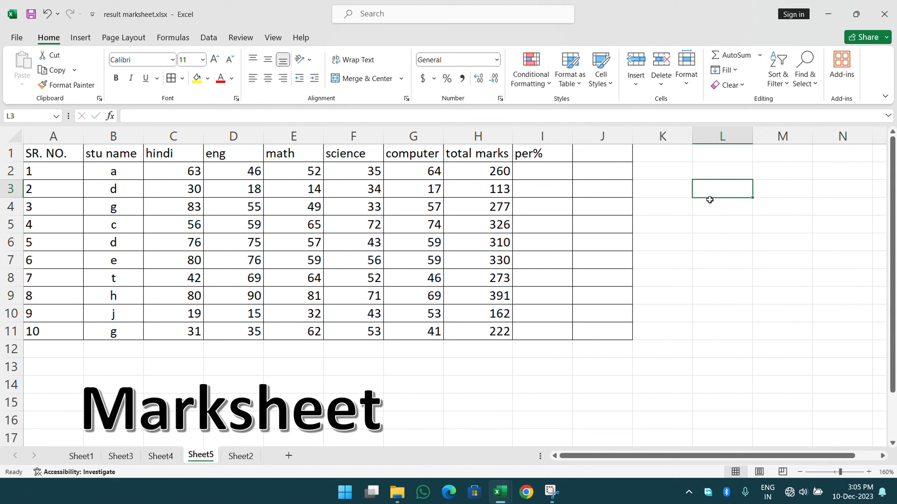
Change the H1 header to "total obtained marks" and fit column H's width to it
double_click(481, 156)
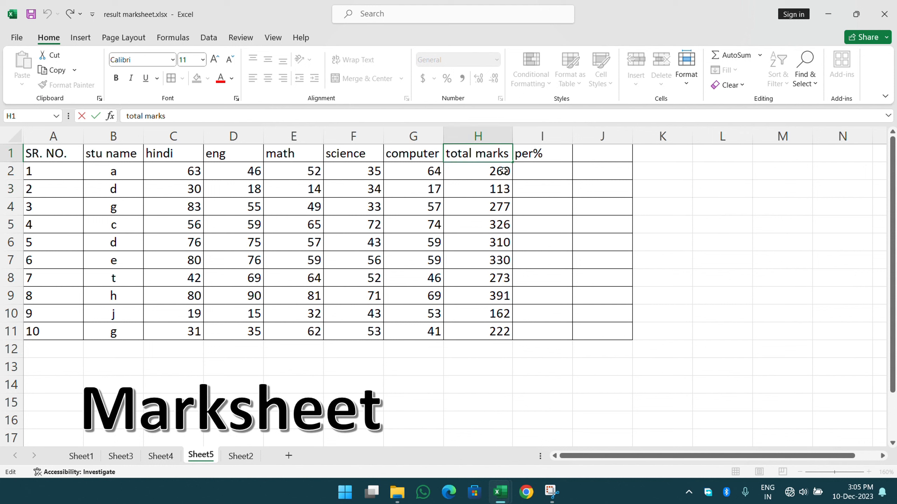
type("o")
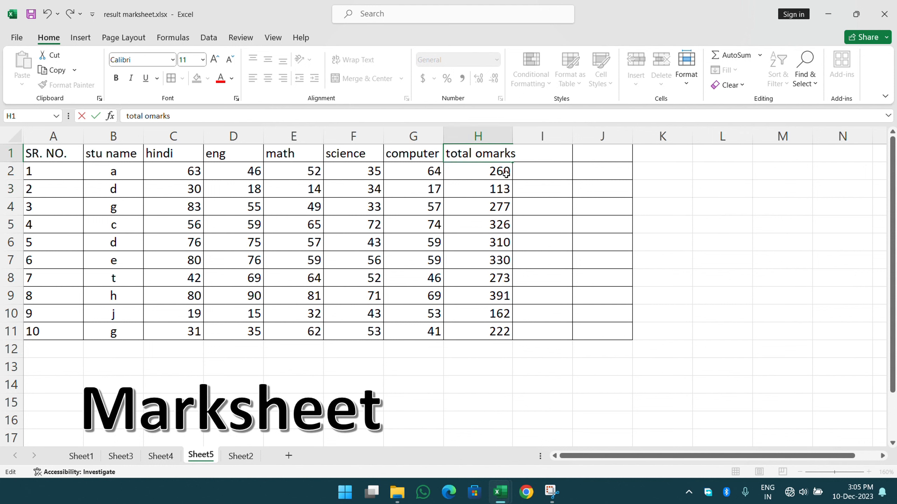
type("ba")
key("BackSpace")
type("tained")
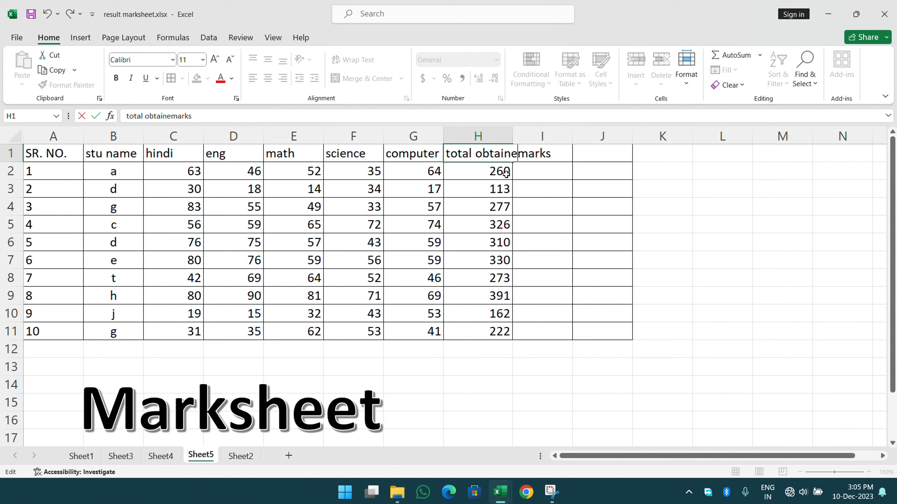
key("Return")
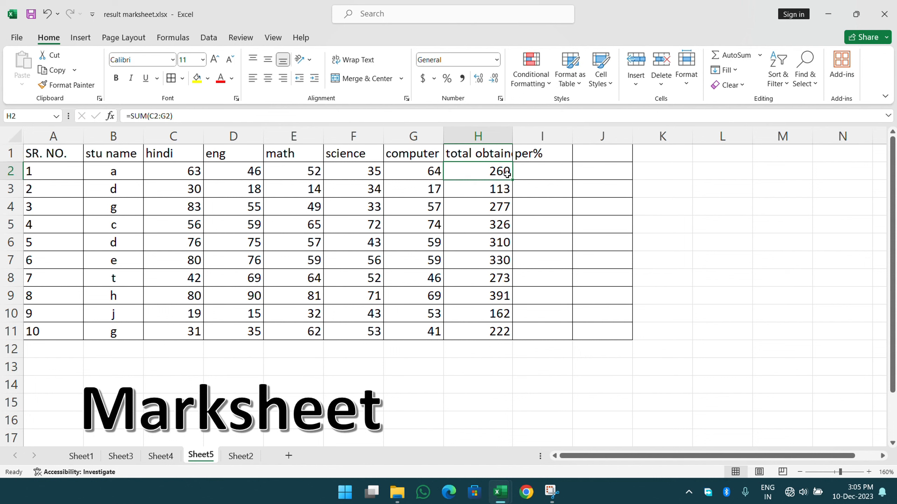
double_click(512, 140)
Center the total marks in H2:H11
left_click_drag(530, 174, 521, 332)
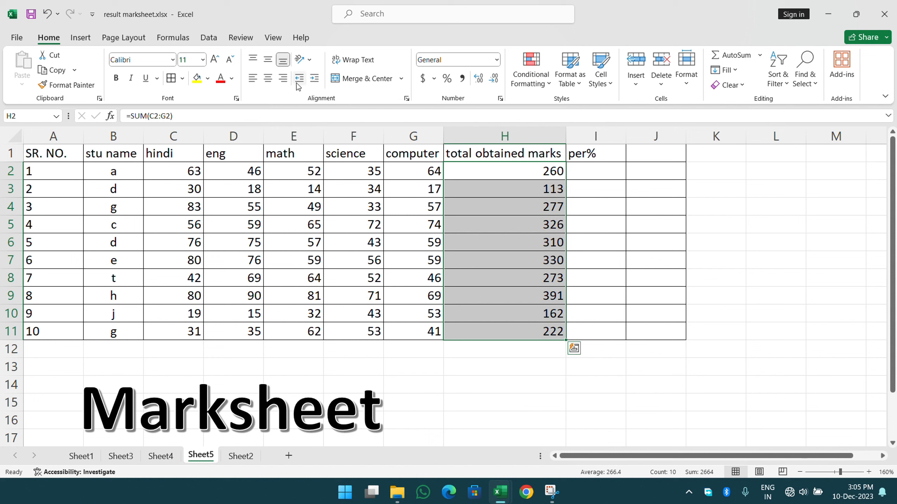
left_click(268, 78)
left_click(656, 260)
left_click(583, 174)
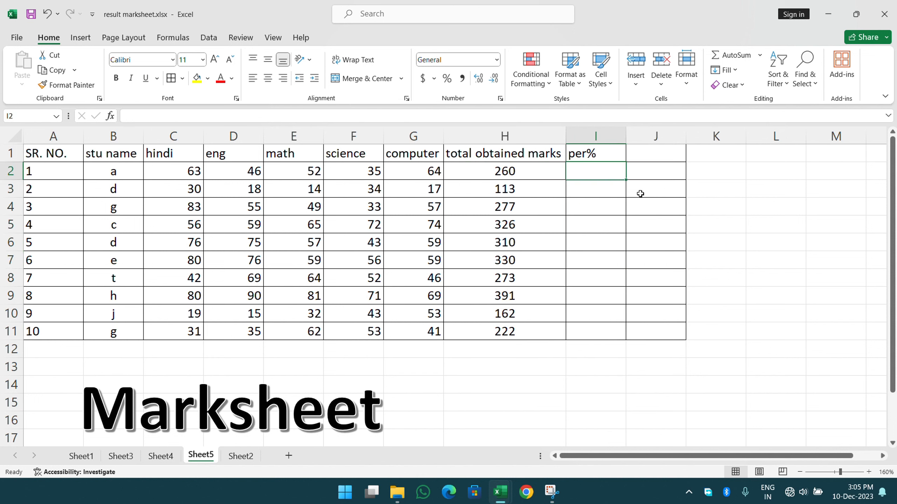
type("=")
key("Escape")
Write the percentage rule "(ob. Marks/500*100)" as a text note in I13 below the marksheet
left_click(569, 365)
type("(")
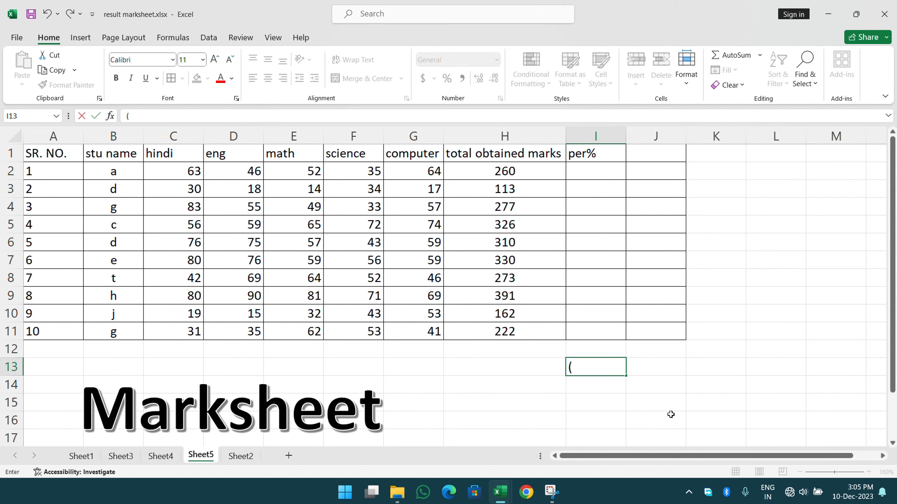
type("ob. marks")
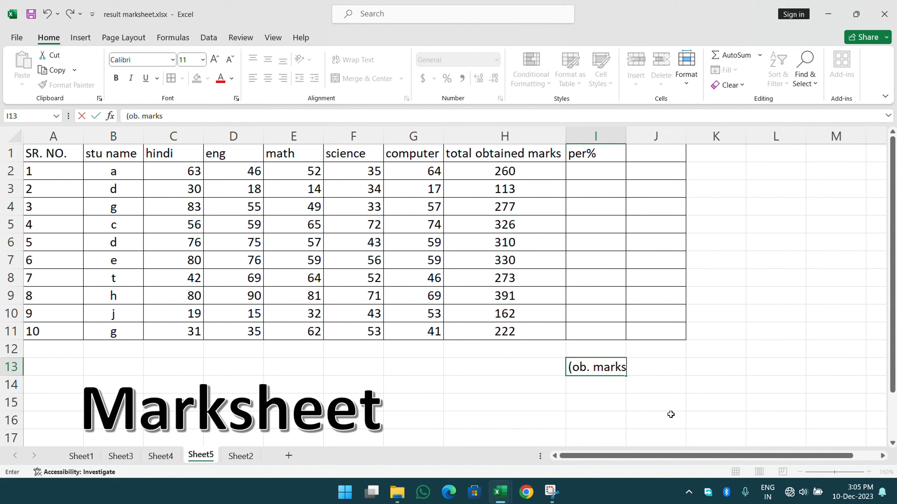
type("/")
type("50")
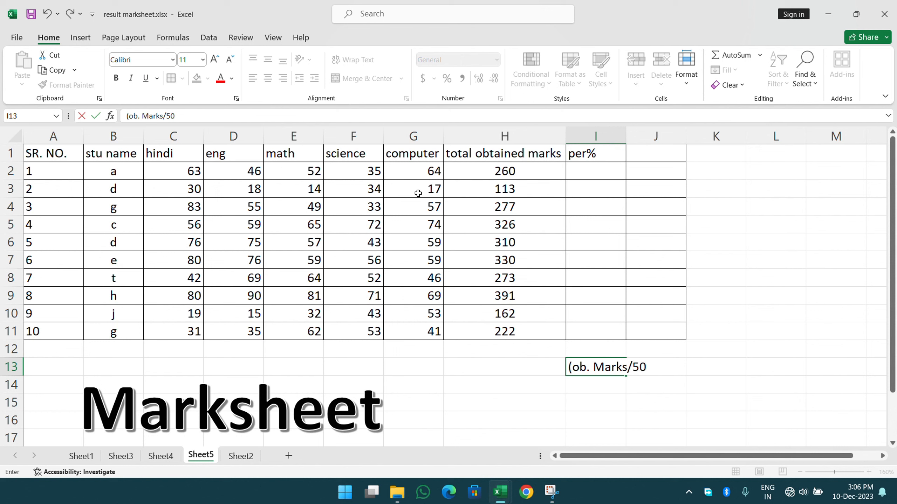
type("0*100")
key("Return")
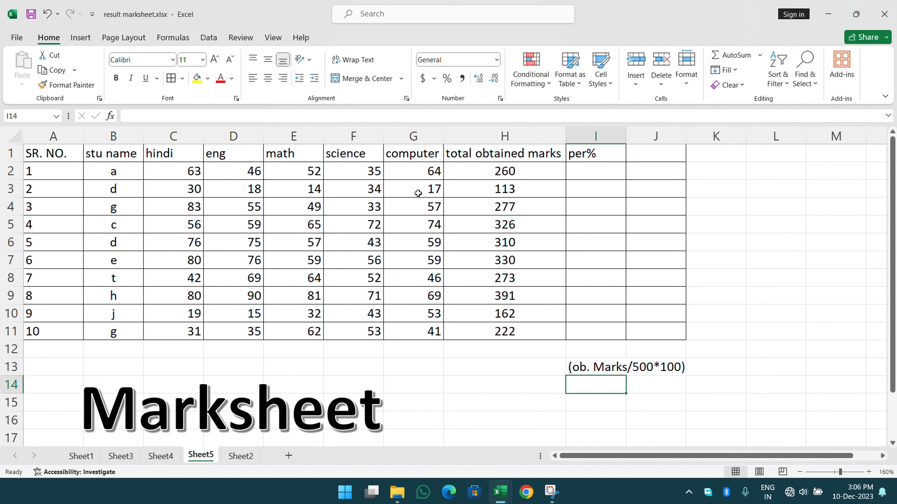
Calculate the first student's percentage in I2 with the formula =(H2/500*100)
left_click(585, 176)
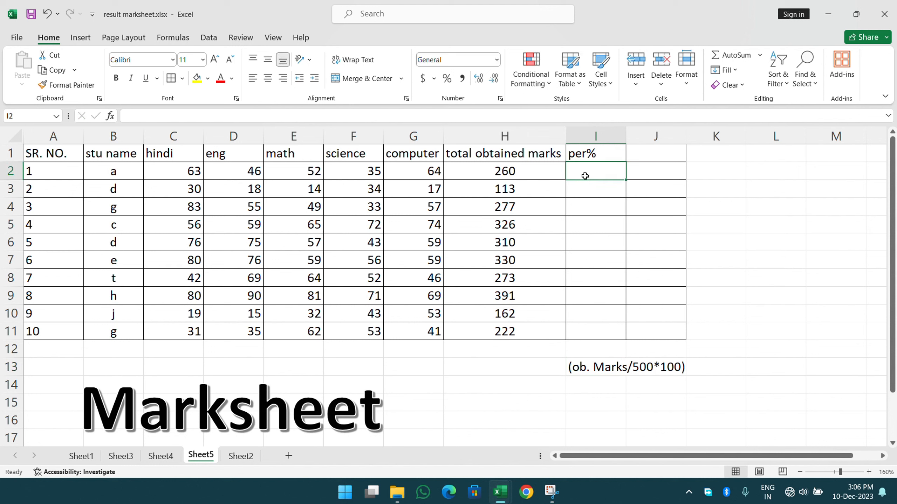
type("=(")
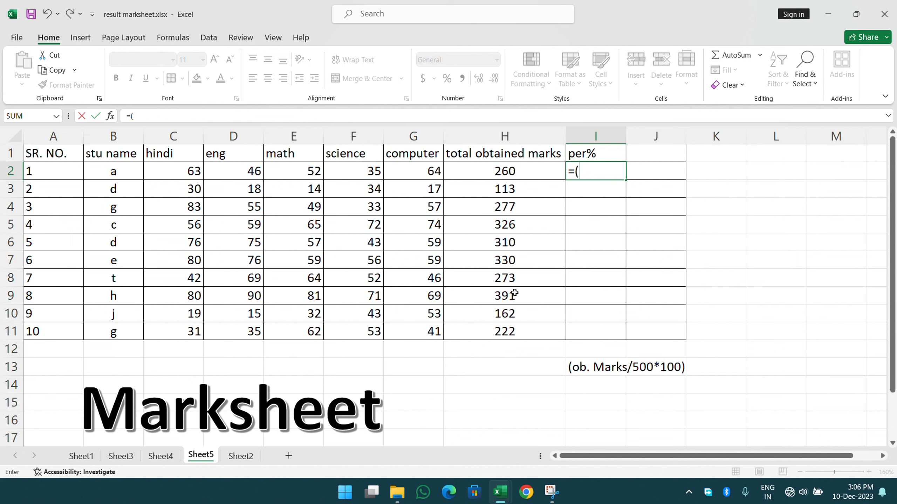
left_click(490, 170)
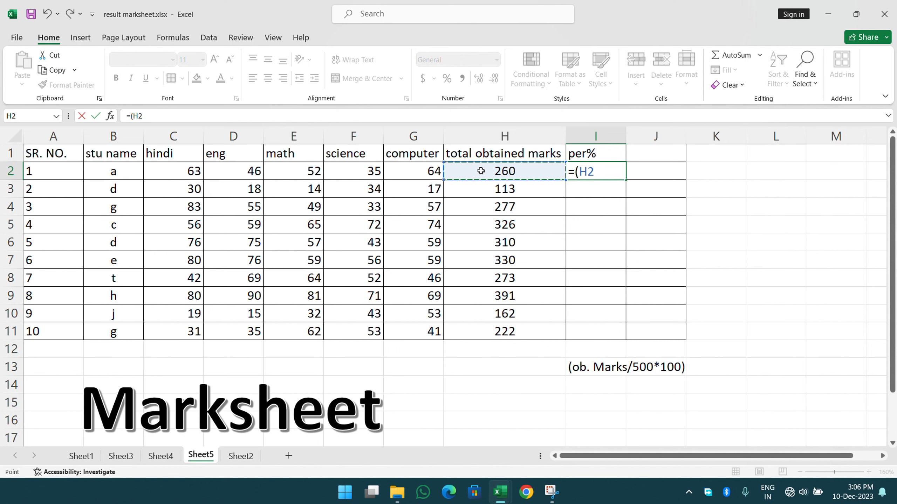
type("/")
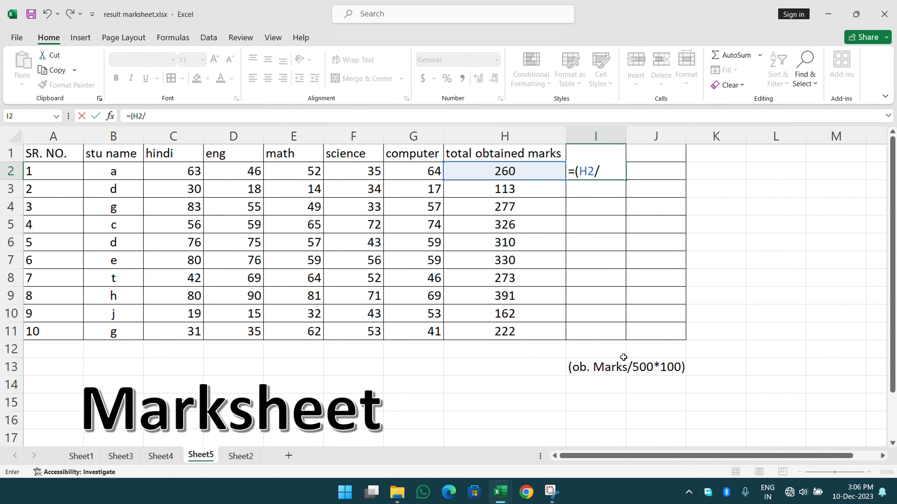
type("500*100")
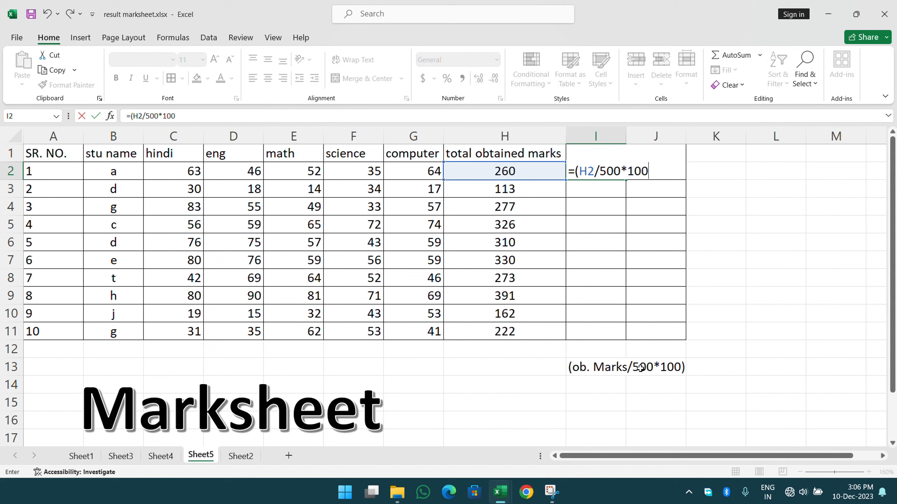
key("Return")
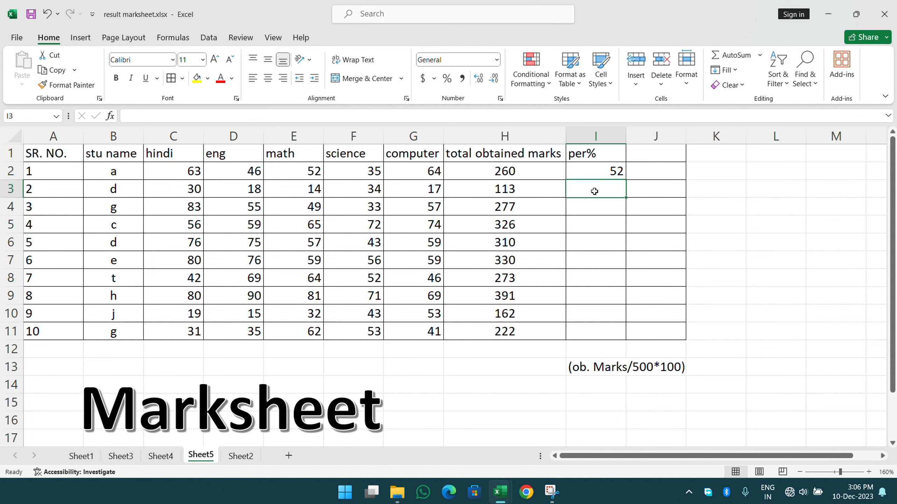
left_click(595, 171)
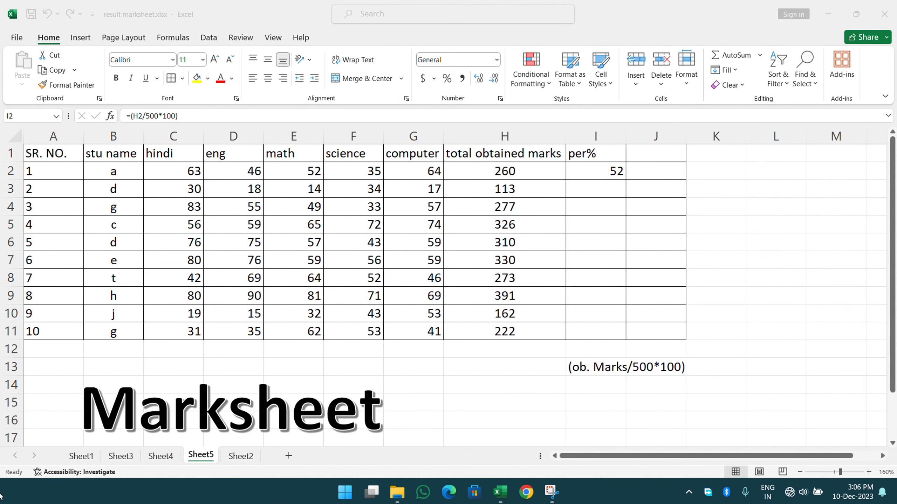
Calculate the second student's percentage in I3 with the formula =(H3/500*100)
left_click(588, 188)
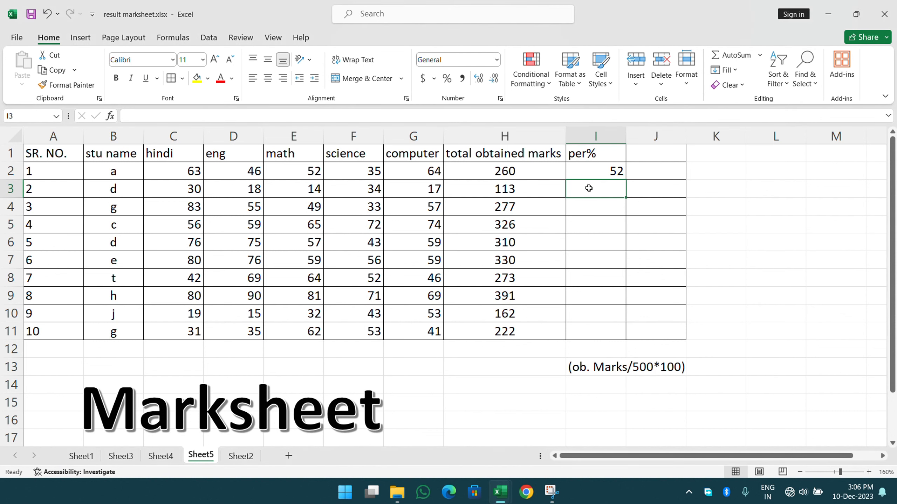
type("=")
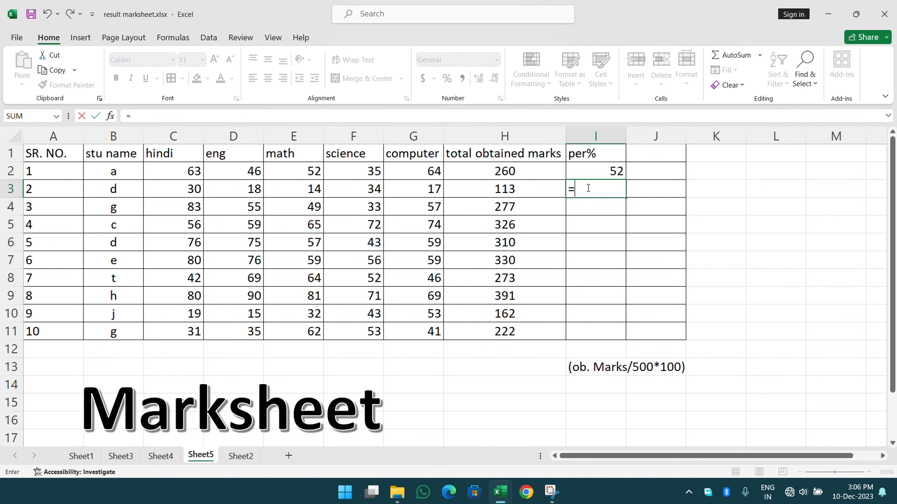
type("(")
left_click(505, 189)
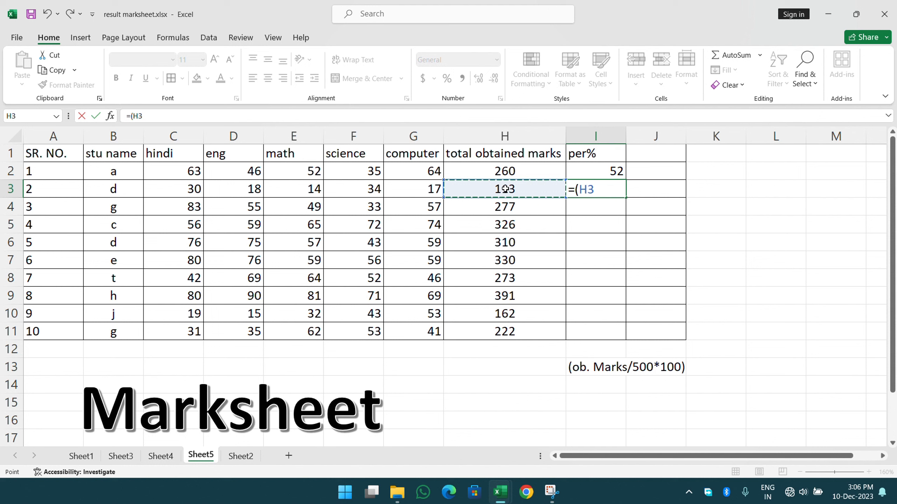
type("/")
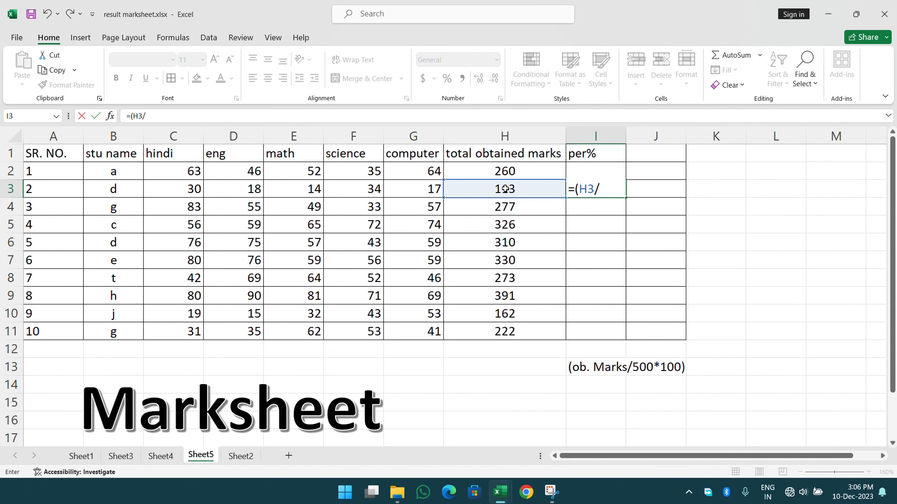
type("500")
type("-")
type("*100")
type(")")
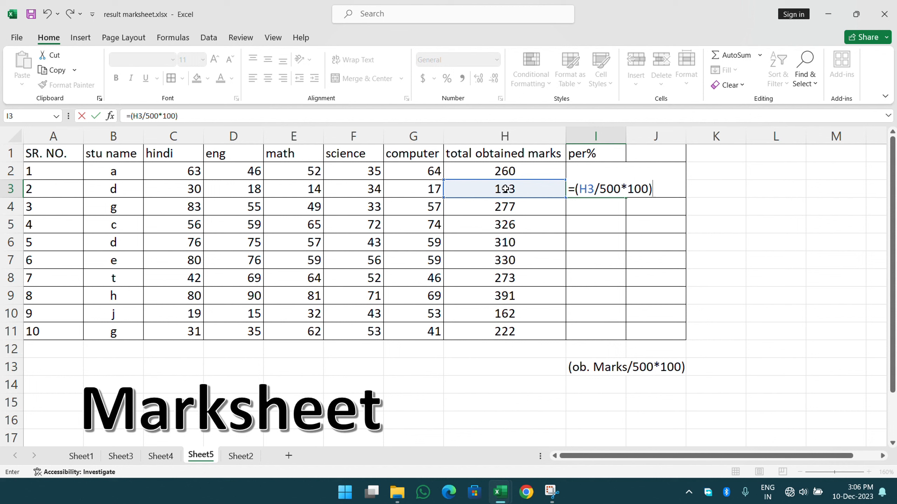
key("Return")
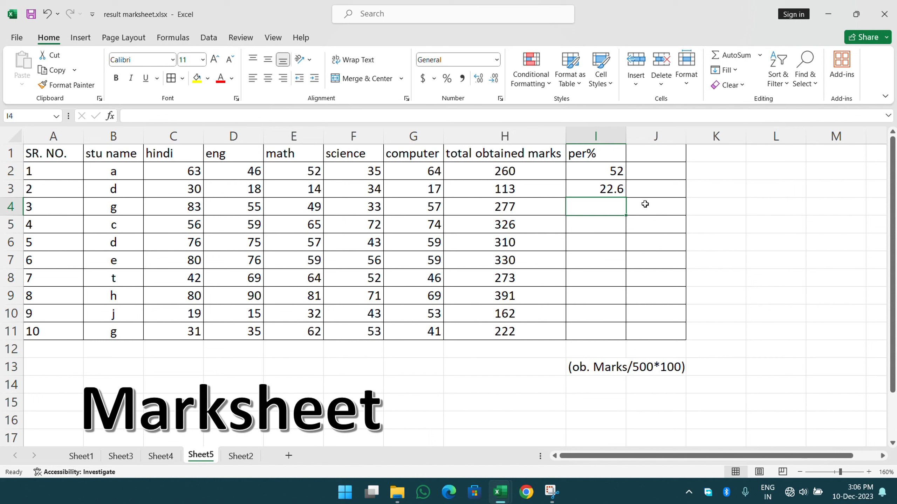
Enter =(H4/500*100) for the third student's percentage in I4 and shorten it to =(H4/5)
type("=(")
key("Left")
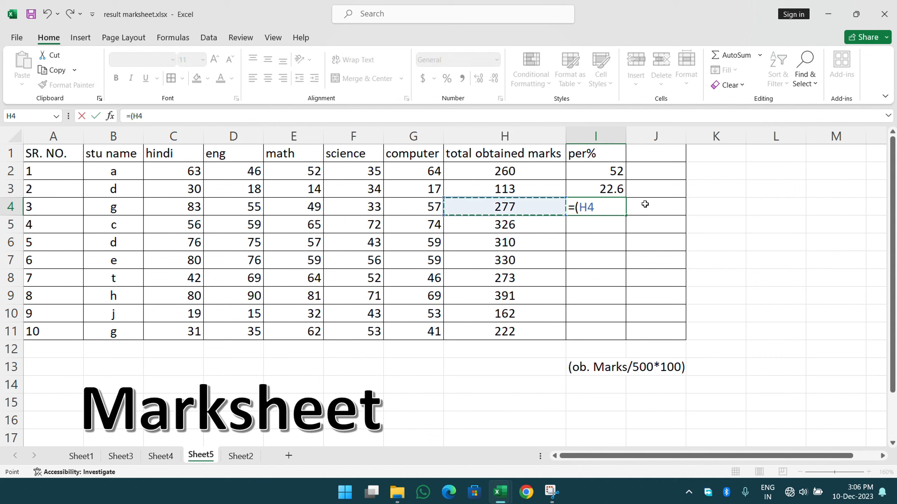
type("/5")
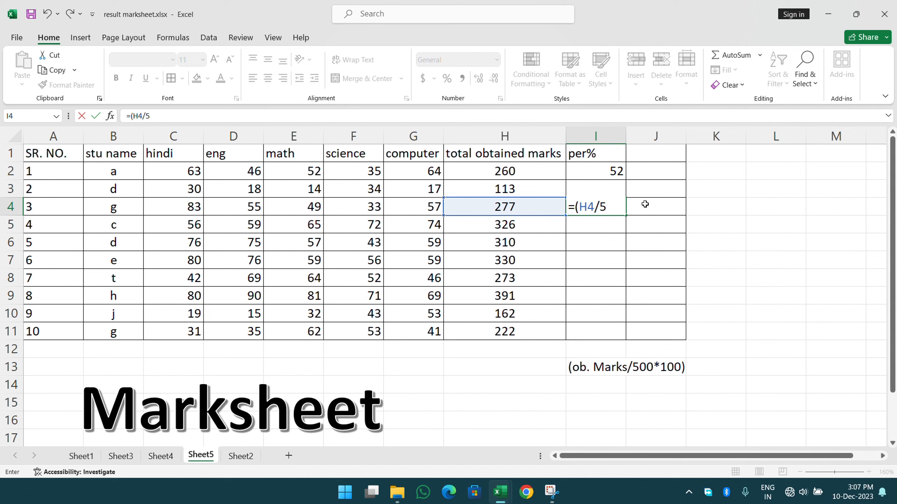
type("00*100")
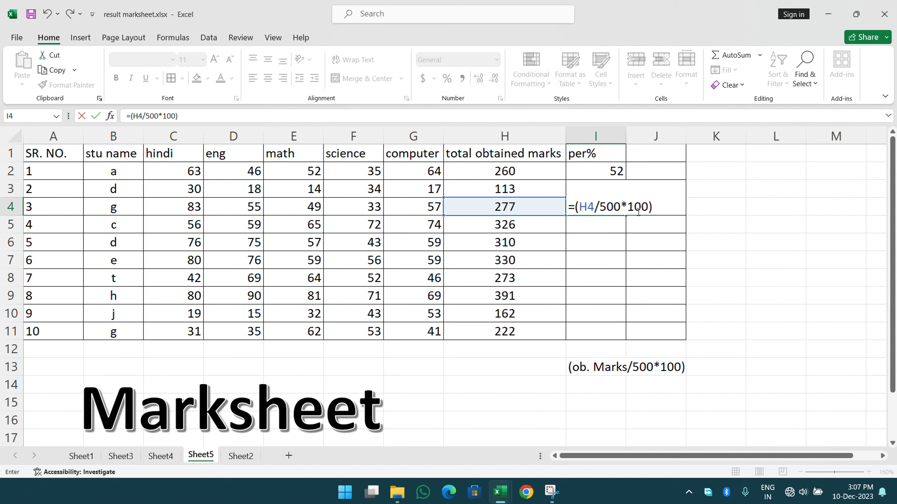
left_click(613, 208)
left_click_drag(607, 208, 652, 207)
key("BackSpace")
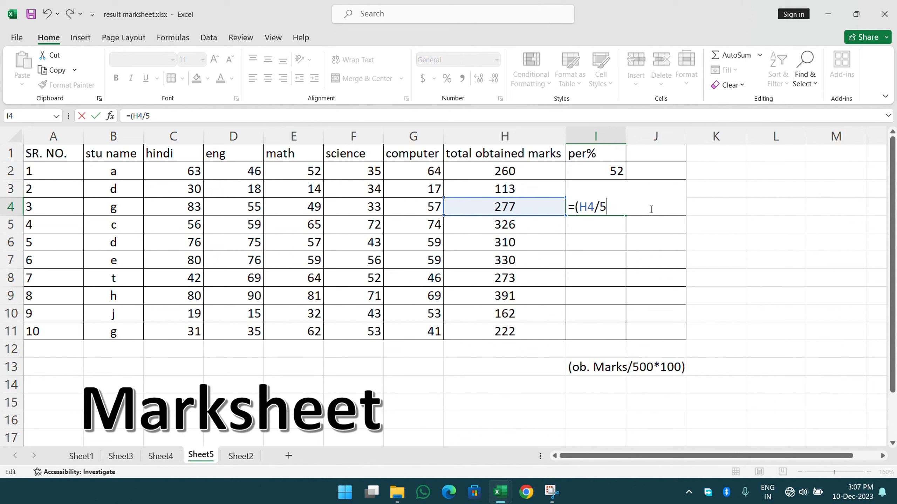
key("Return")
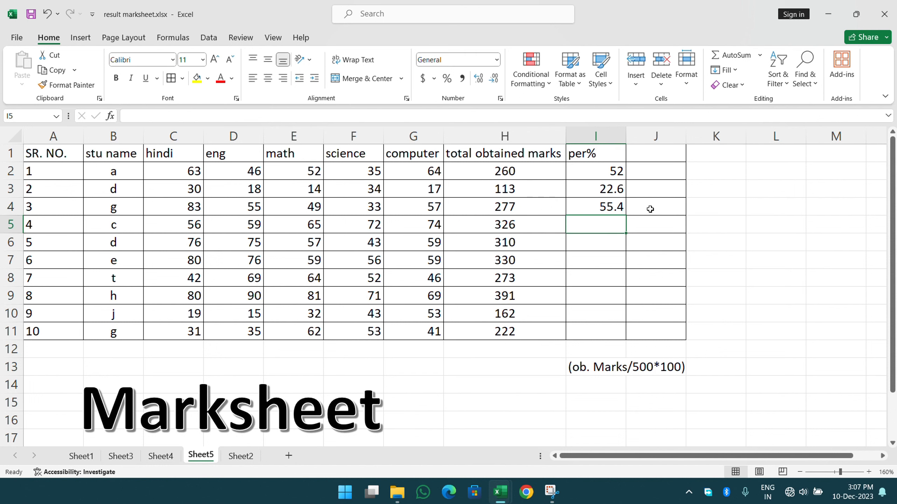
Label the formula notes "1st" in H13 and "2nd" in H14
left_click(592, 385)
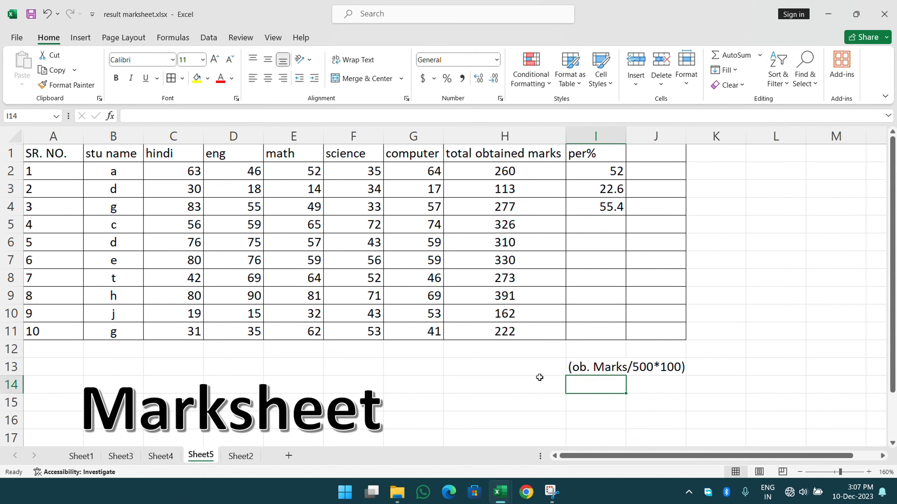
left_click(523, 368)
type("1st")
key("Return")
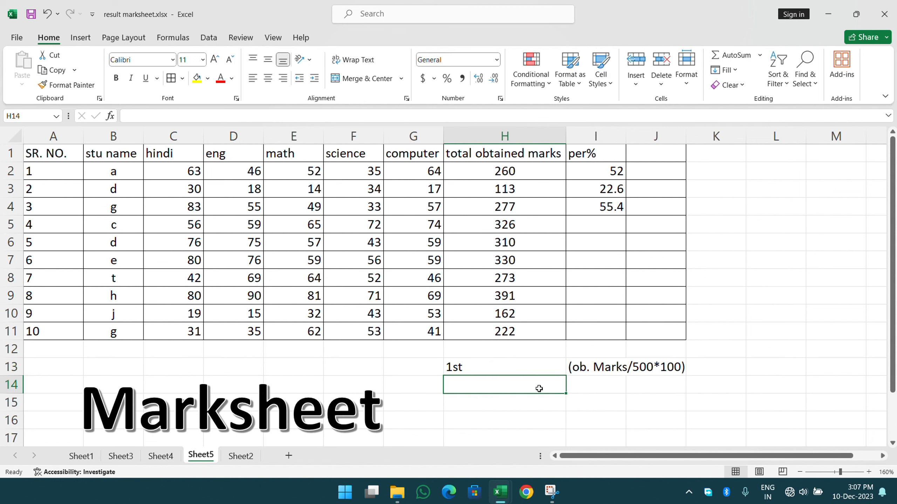
type("2nd")
key("Return")
Write the shorter percentage rule "(ob. Marks/5)" as a text note in I14
key("Right")
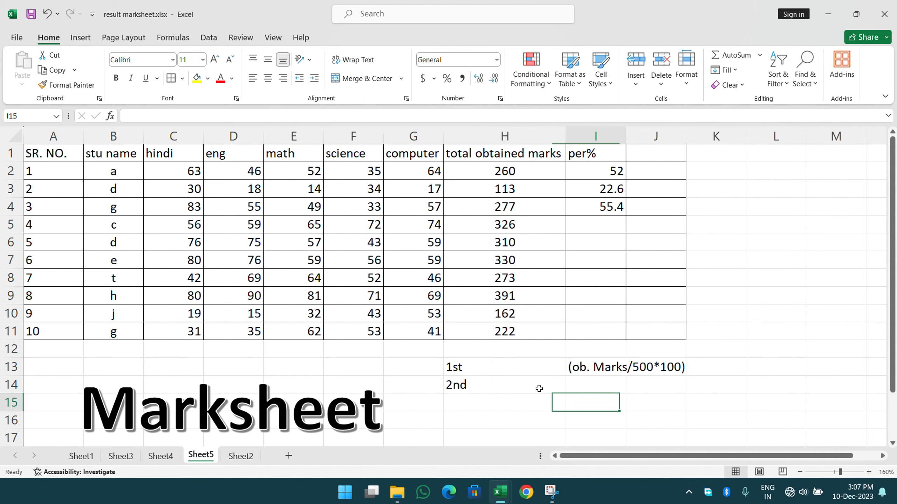
key("Up")
type("(")
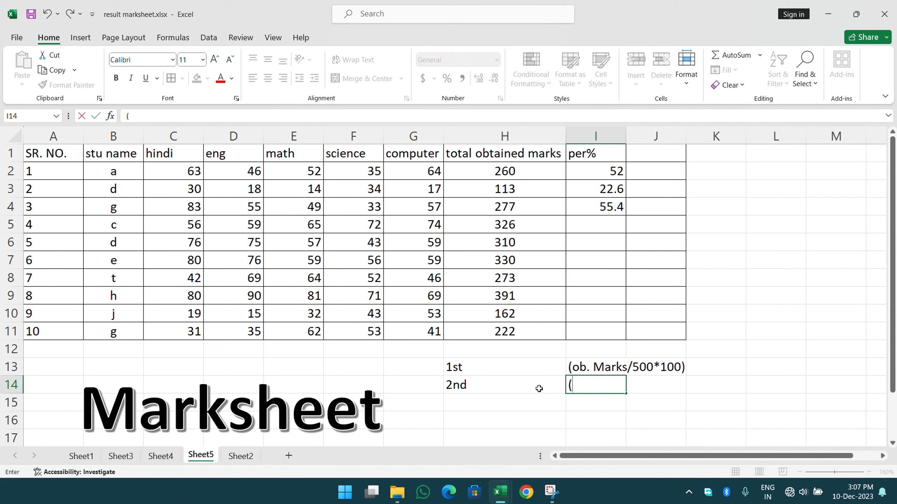
type("ob")
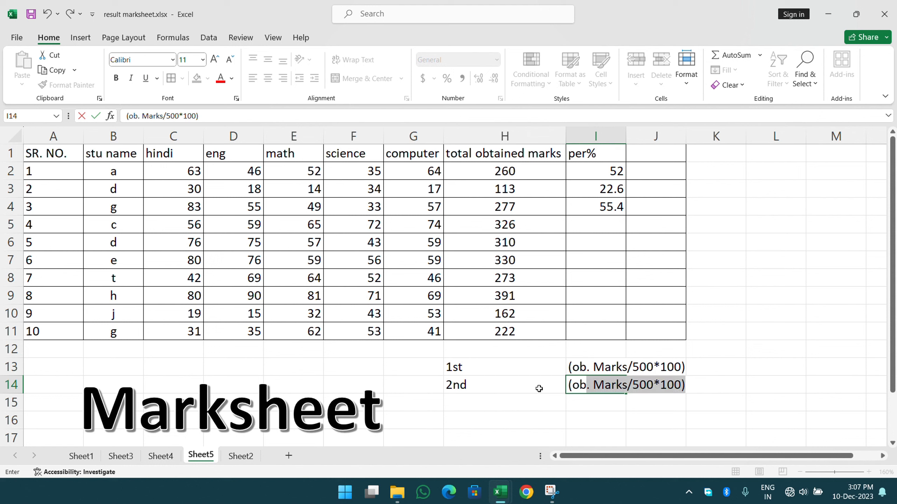
type(". marks")
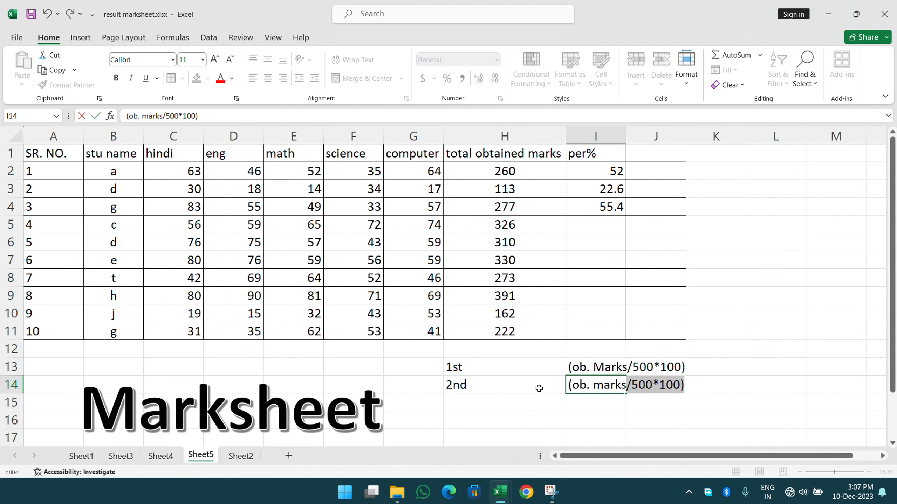
type("/")
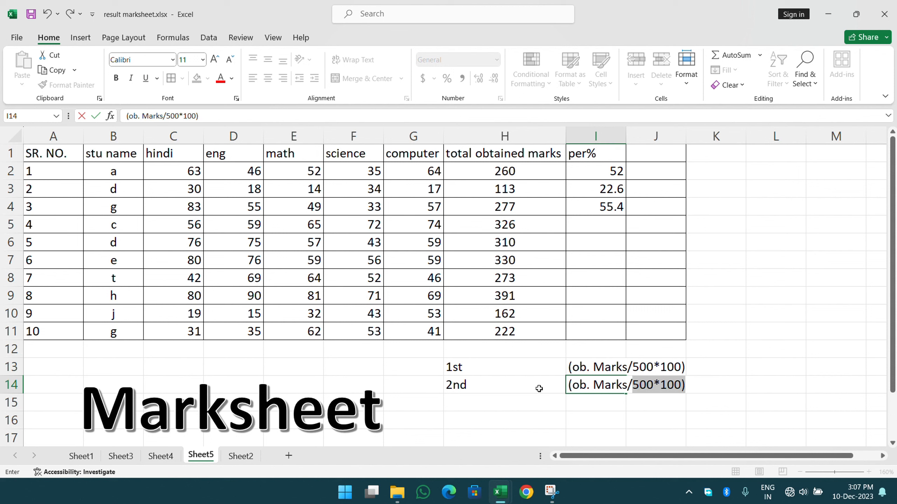
type("5")
key("BackSpace")
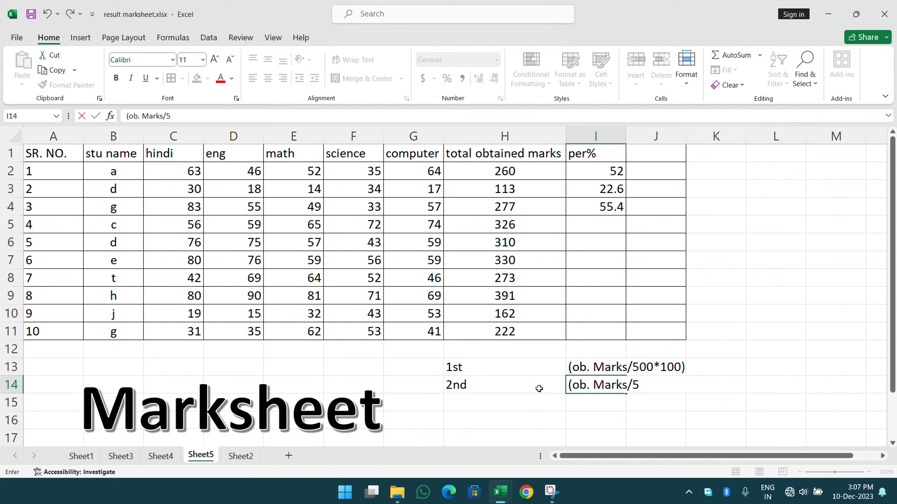
type(")")
key("Return")
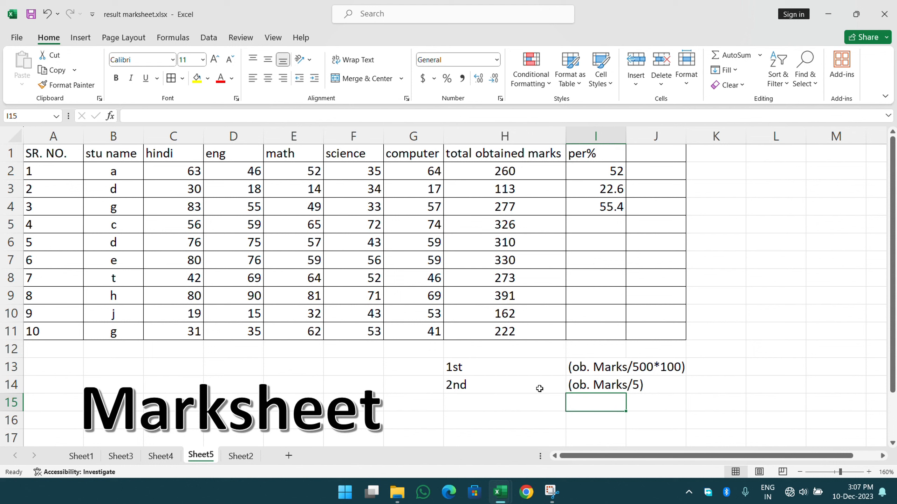
Calculate the first student's percentage in J2 with the short formula =(H2/5), accepting Excel's correction of the missing bracket
left_click(613, 174)
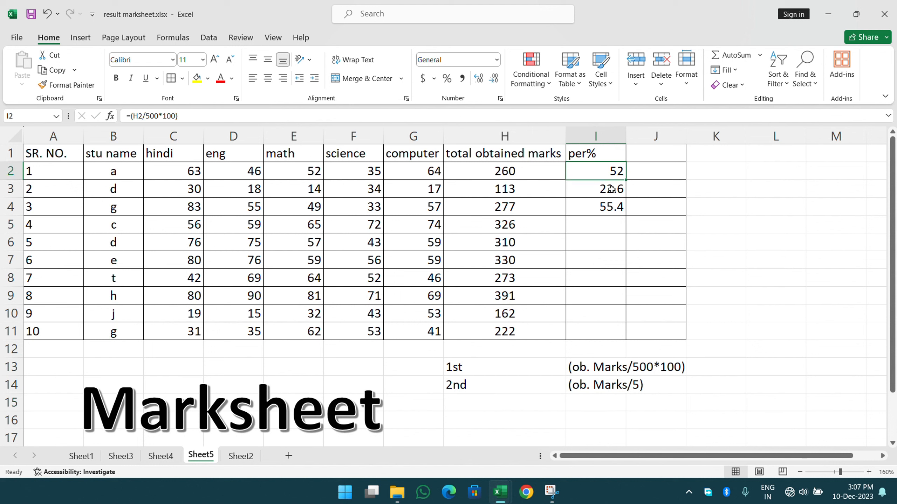
left_click(655, 171)
type("=(")
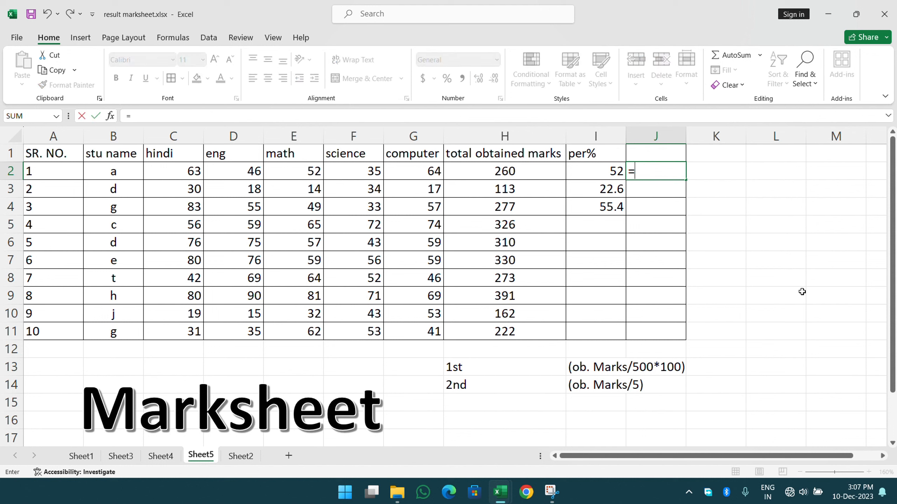
left_click(515, 171)
type("/5")
key("Return")
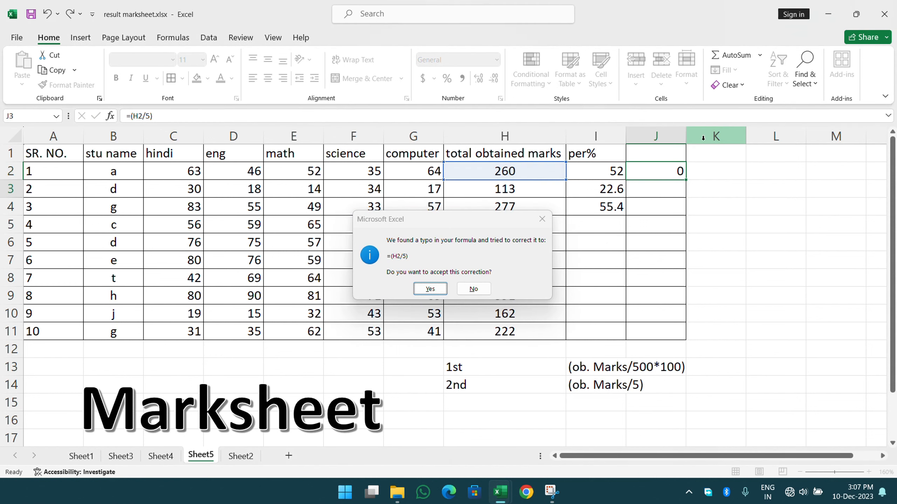
key("Return")
left_click(651, 166)
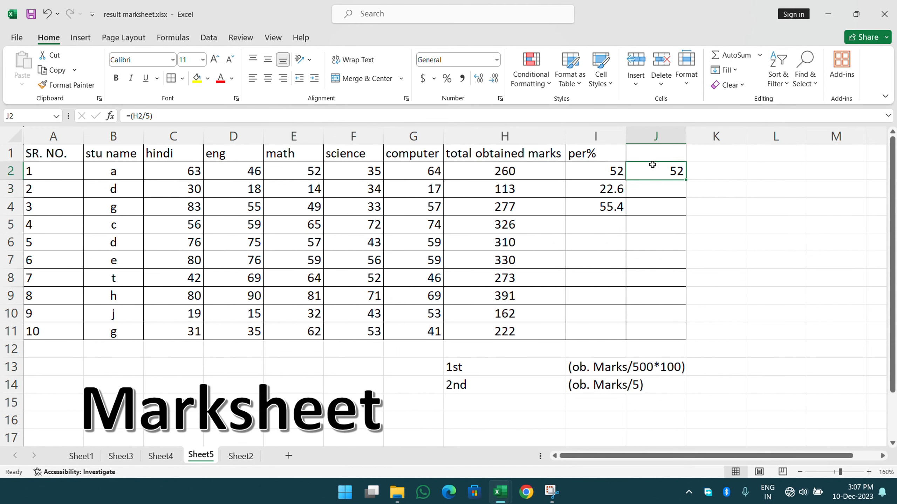
Clear the trial percentage from J2 and review the two percentage formula notes in I13 and I14
key("Delete")
left_click(619, 372)
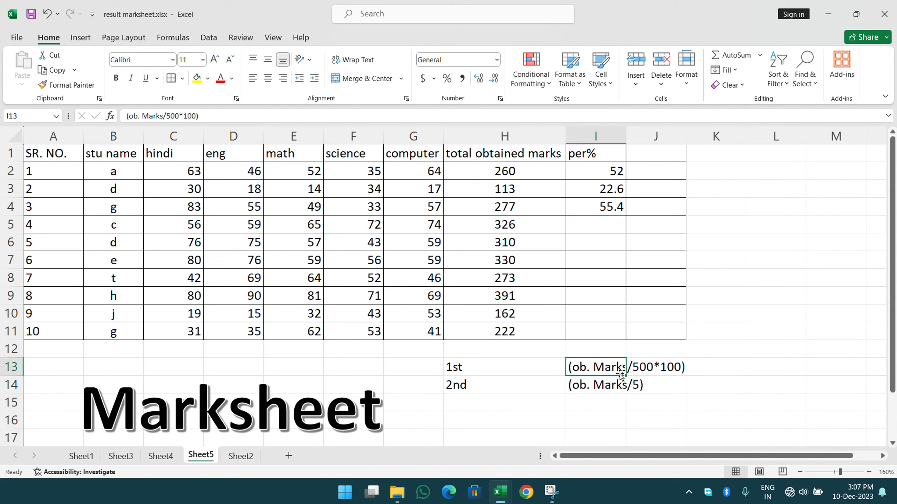
left_click(610, 384)
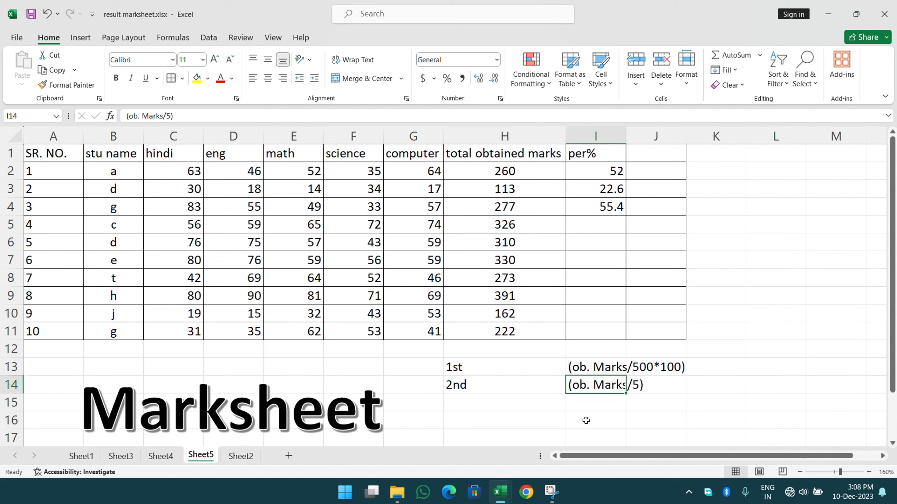
Fill the short percentage formula =(H4/5) from I4 down through I11 for the remaining students
left_click(598, 205)
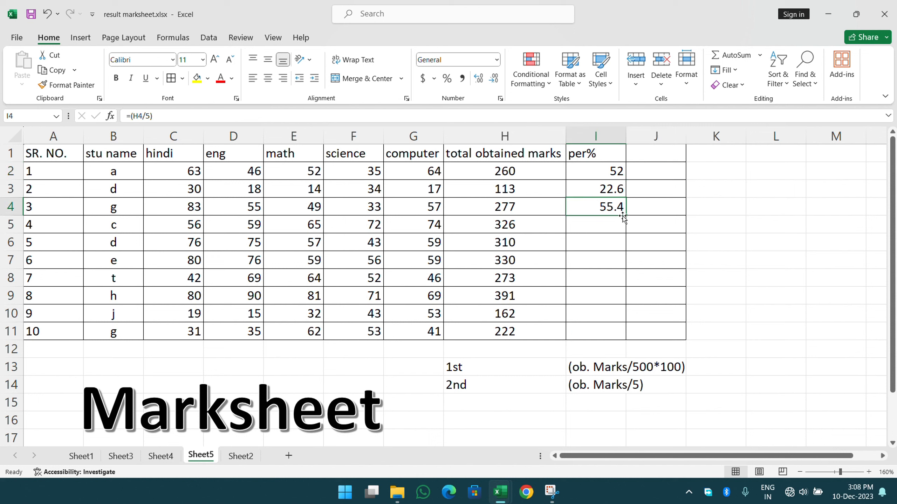
left_click_drag(625, 215, 604, 330)
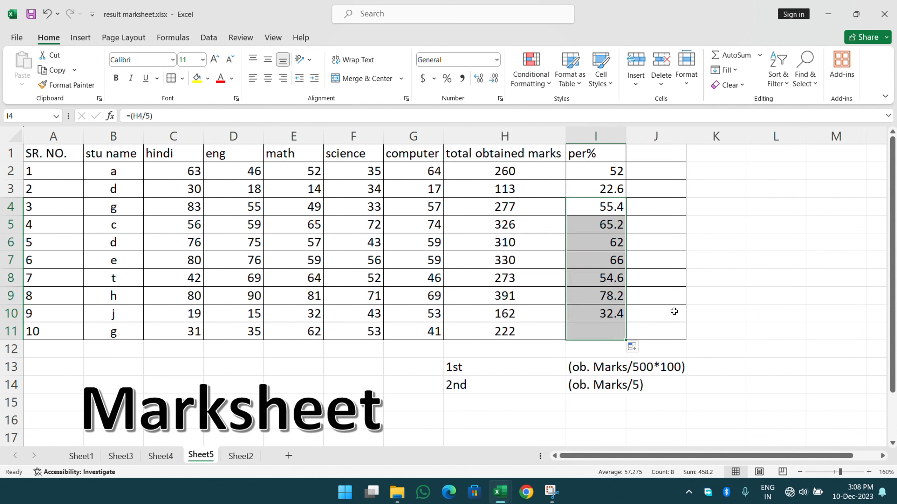
left_click(672, 312)
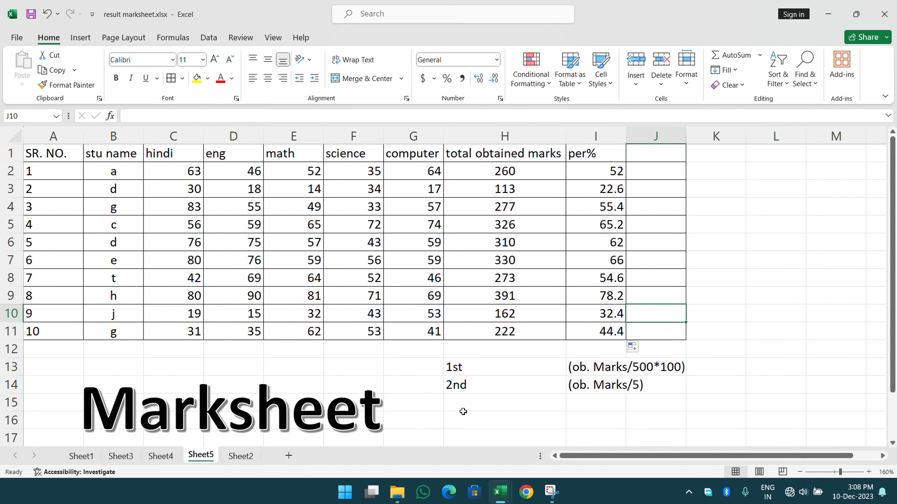
Look up the IF entry among the conditional functions in the Book2 workbook and return to result marksheet.xlsx
mouse_move(501, 486)
left_click(452, 453)
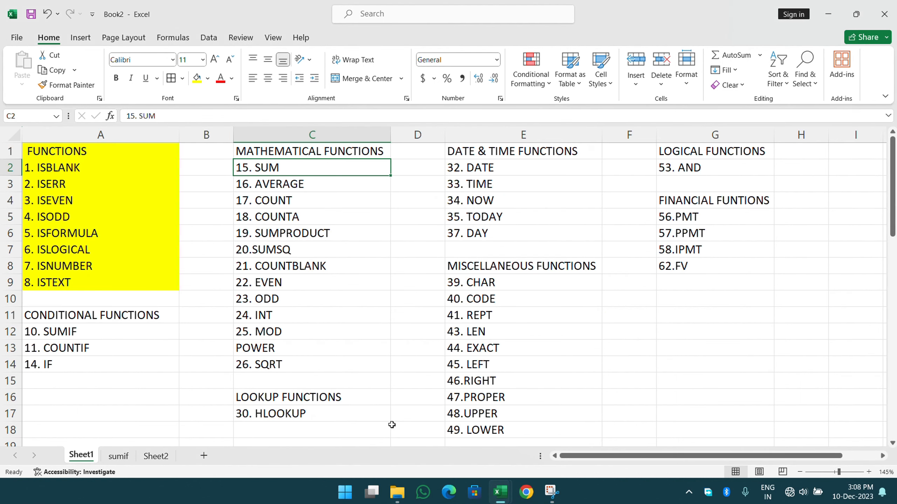
left_click(106, 370)
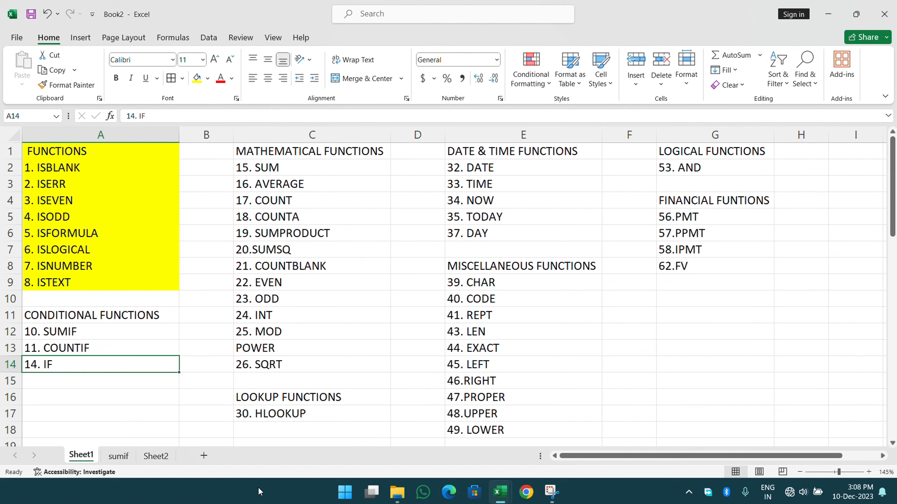
mouse_move(500, 489)
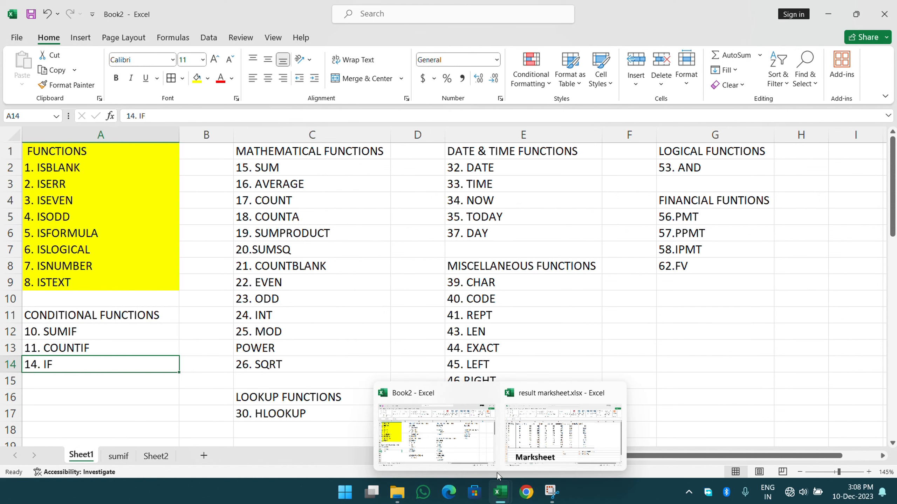
left_click(522, 439)
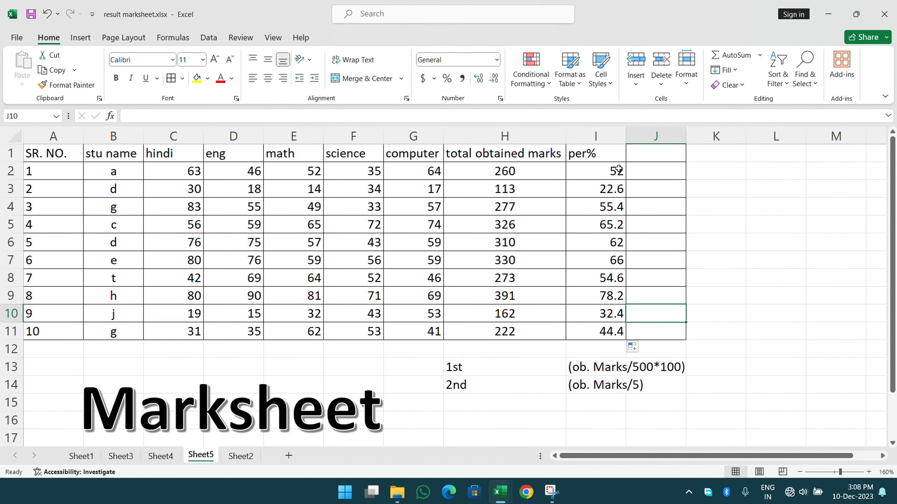
Add the column heading "grade (if)" in J1
left_click(653, 155)
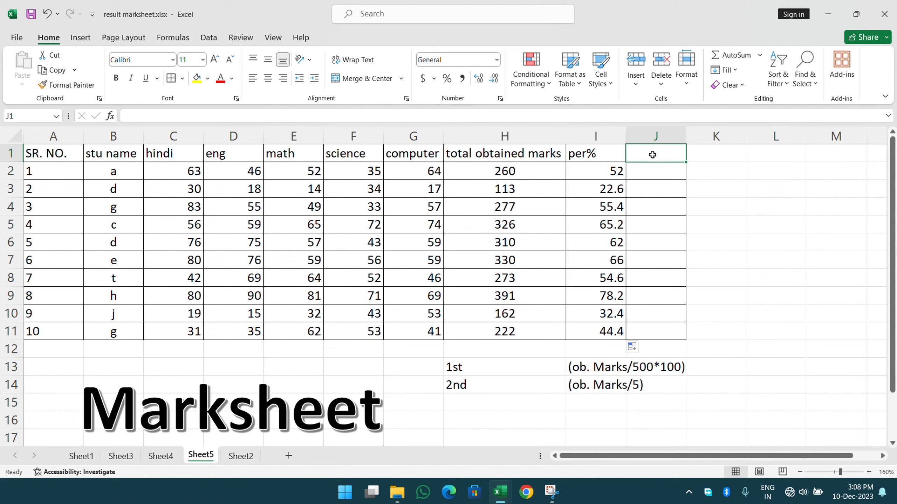
type("grad")
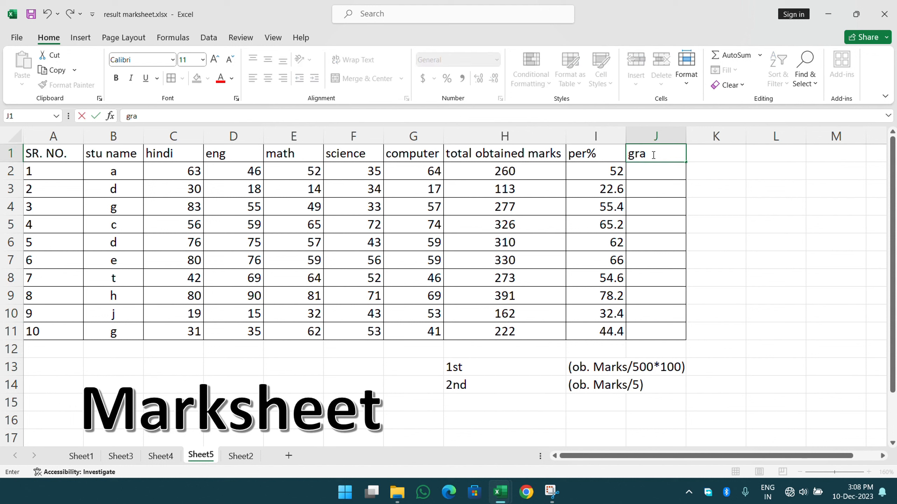
type("e (if")
type("(")
key("Return")
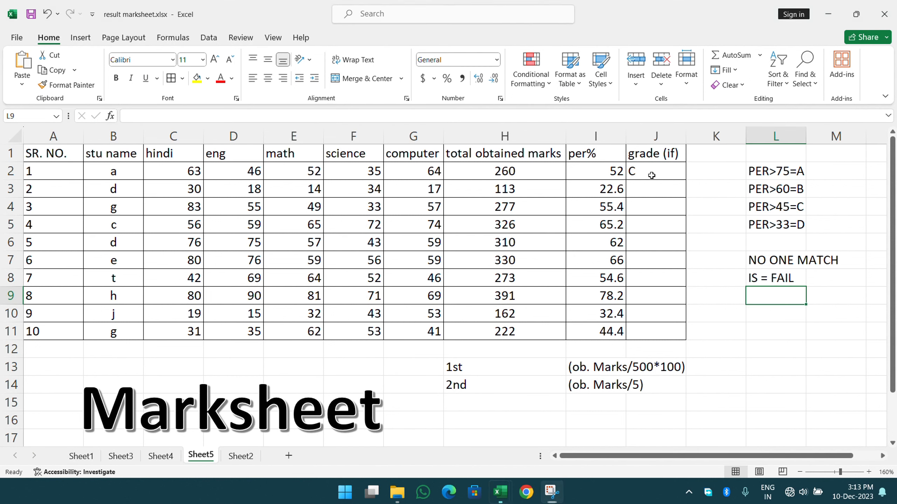
Inspect the nested IF grade formula in J2 and leave it as it is
left_click(651, 172)
double_click(650, 171)
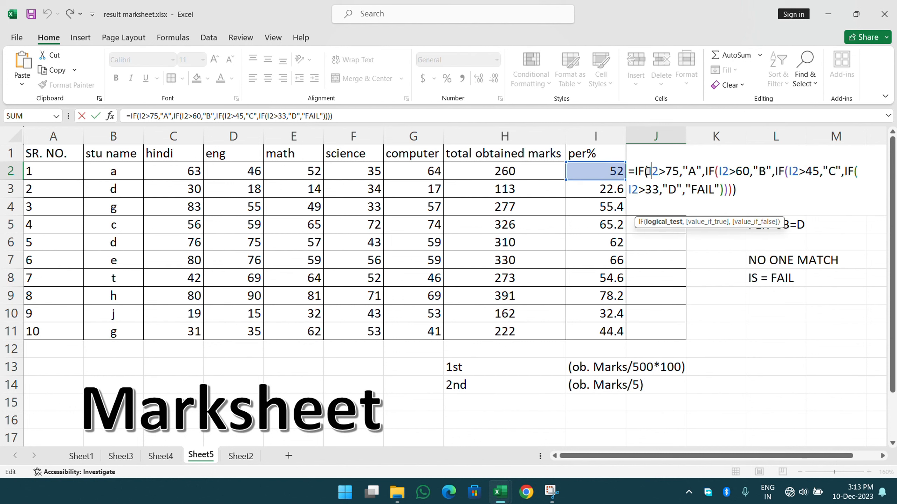
key("Return")
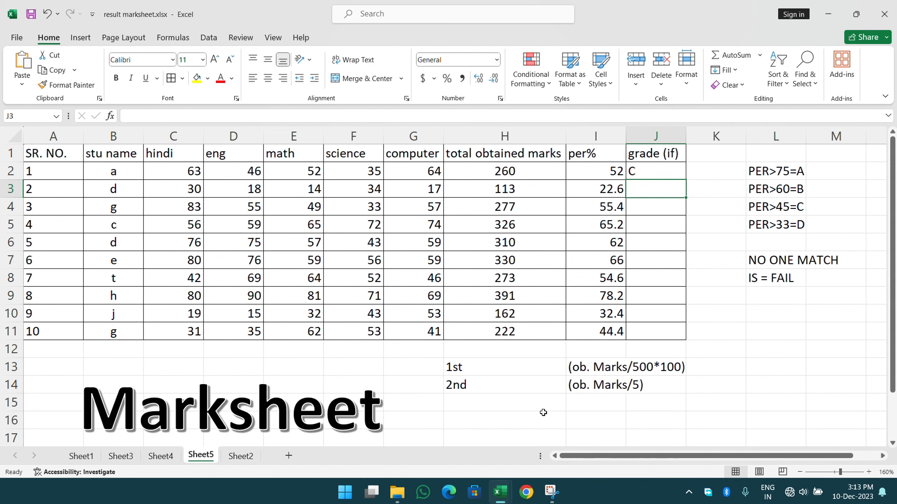
Move the grading criteria block from L2:L8 to M10:M16 and check J2's grade formula alongside it
left_click(882, 456)
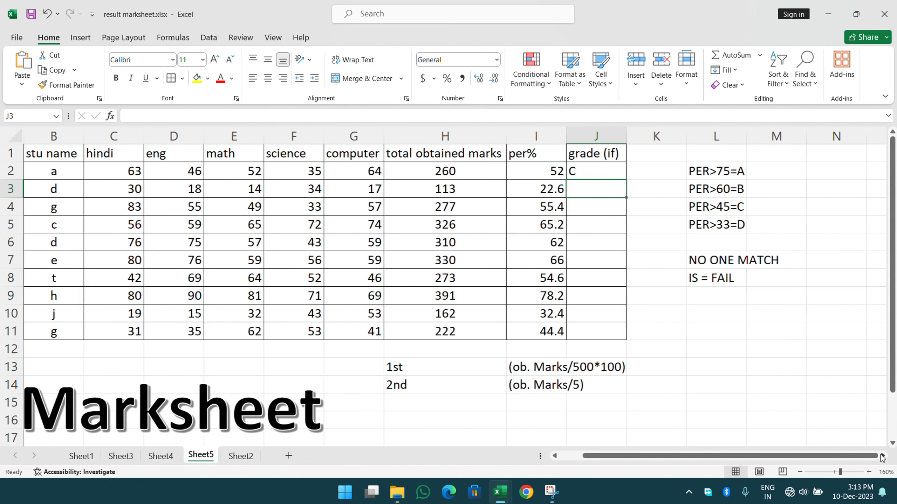
left_click_drag(716, 178, 724, 282)
left_click_drag(745, 246, 744, 378)
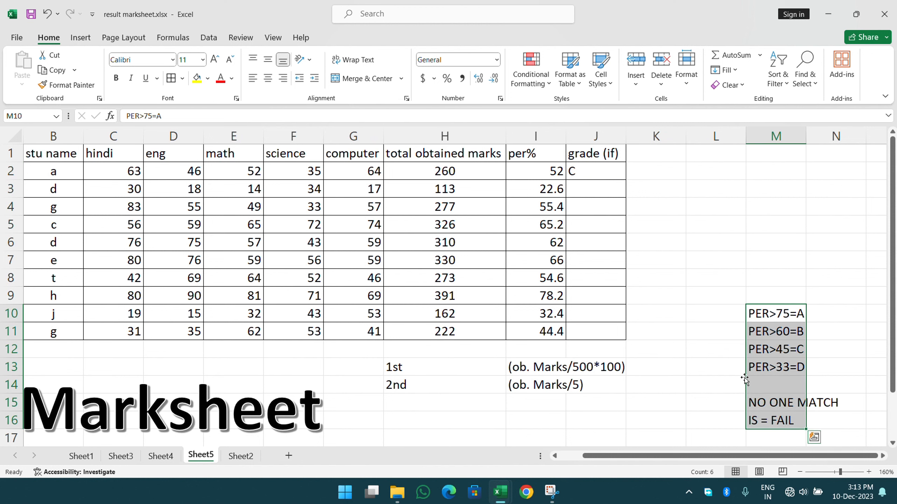
left_click(724, 332)
double_click(573, 171)
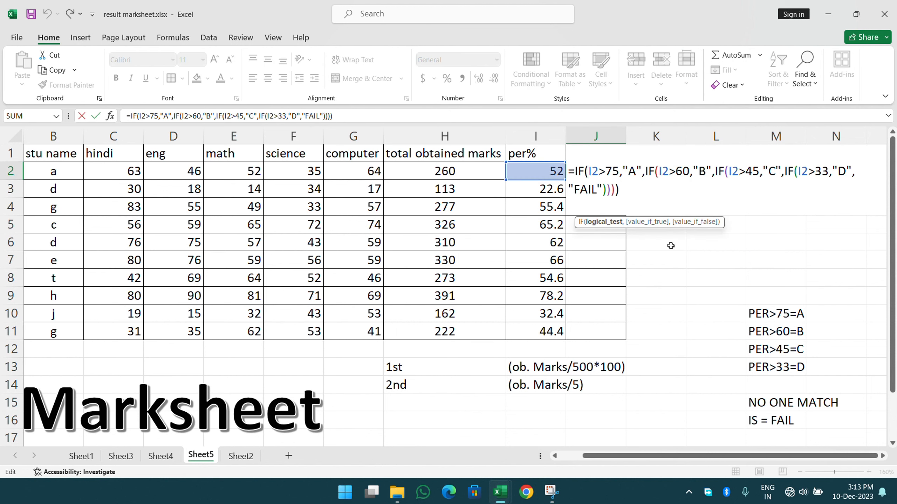
key("ctrl+Return")
Move the grading criteria block from M10:M16 to L7:L13, closer to the marksheet
left_click_drag(768, 313, 784, 422)
left_click_drag(745, 318, 708, 270)
left_click(705, 242)
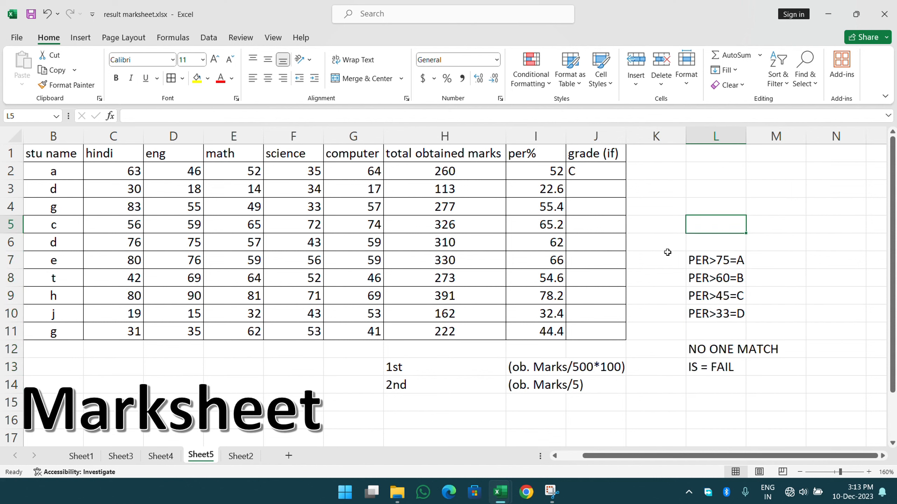
Examine how J2's nested IF formula applies the percentage limits for grades A to D and FAIL
left_click(584, 165)
double_click(583, 168)
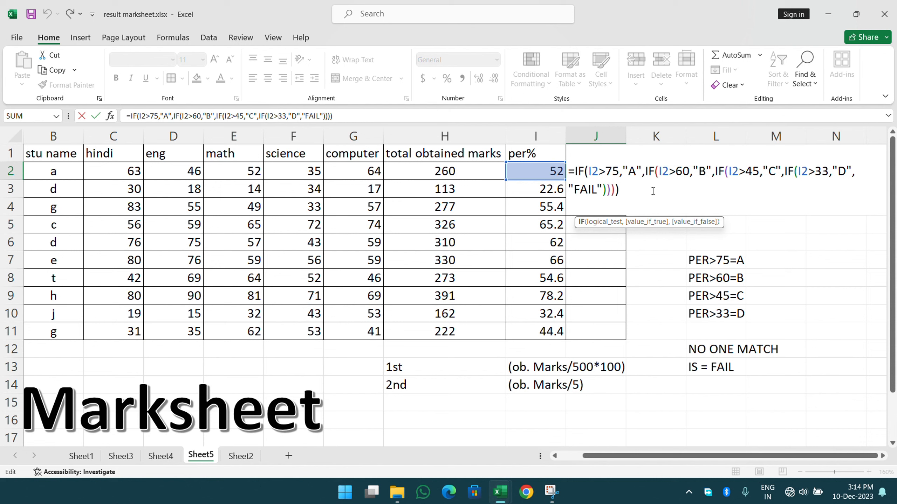
key("Return")
left_click(602, 172)
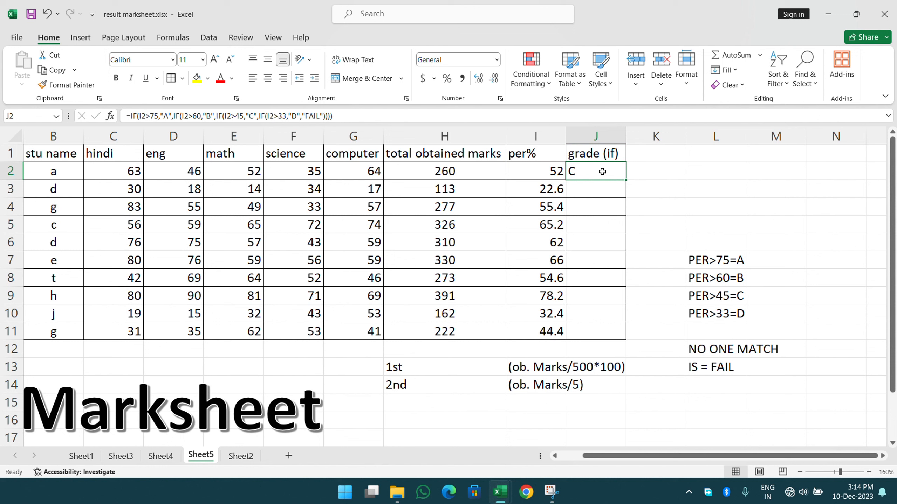
key("Delete")
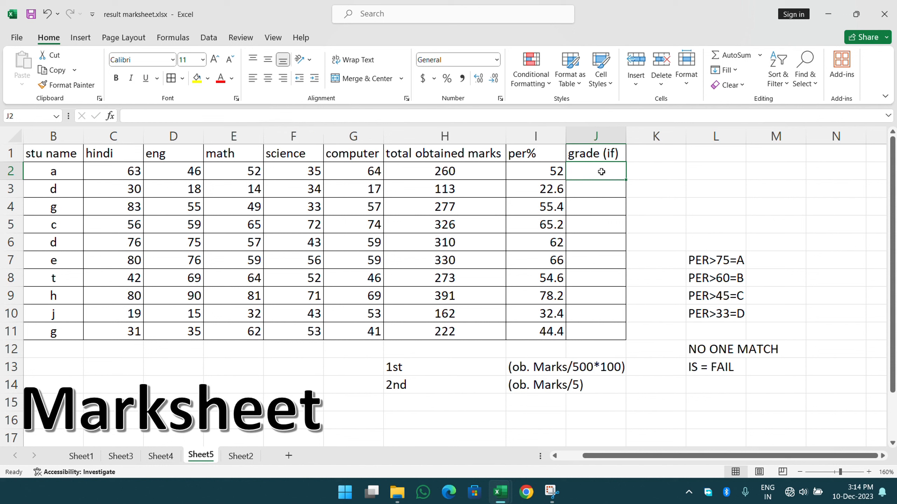
type("Z")
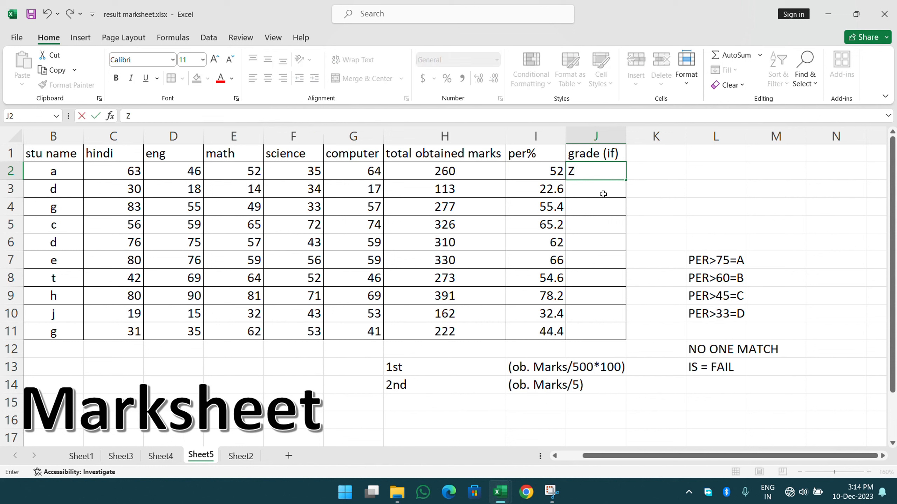
key("Escape")
key("ctrl+z")
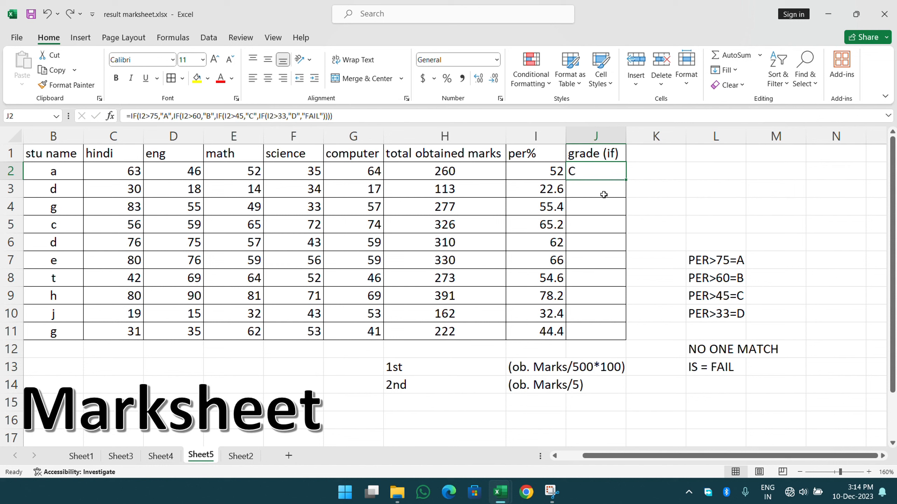
Try to start the second student's grade formula in J3 with the condition =IF(I3>75
left_click(602, 192)
type("=IF")
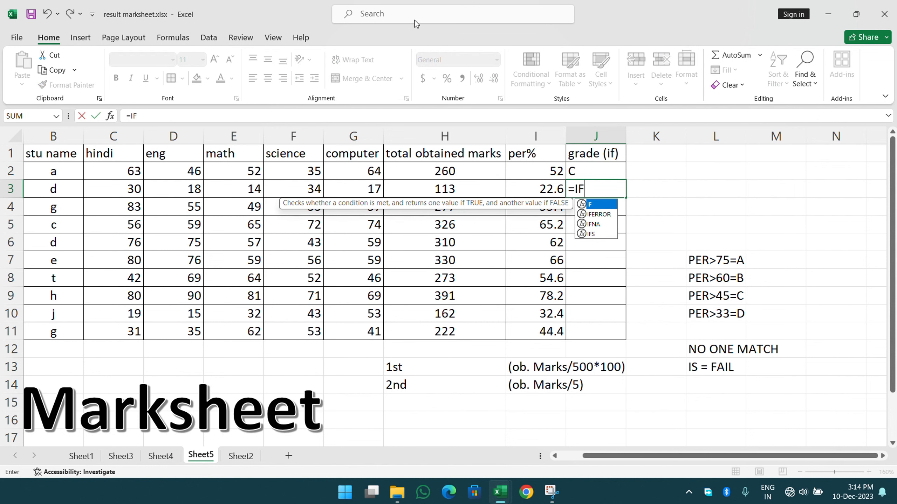
left_click(392, 21)
left_click(601, 189)
type("(")
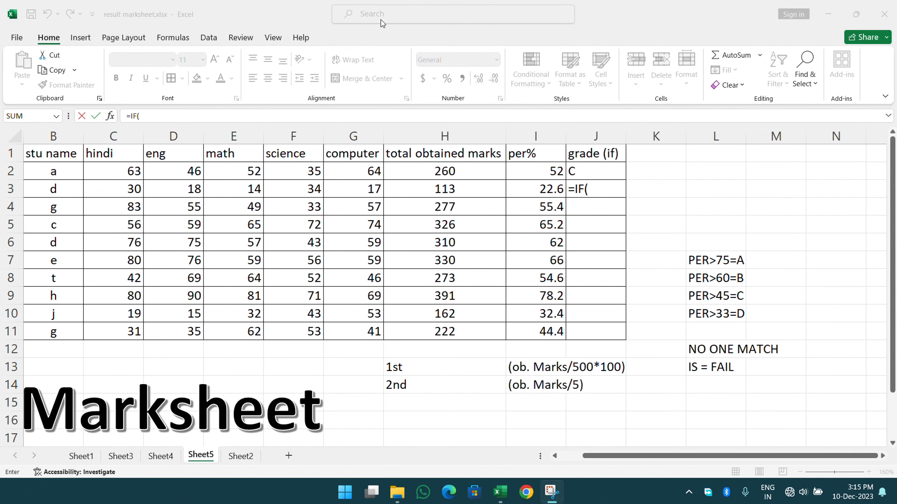
left_click(603, 193)
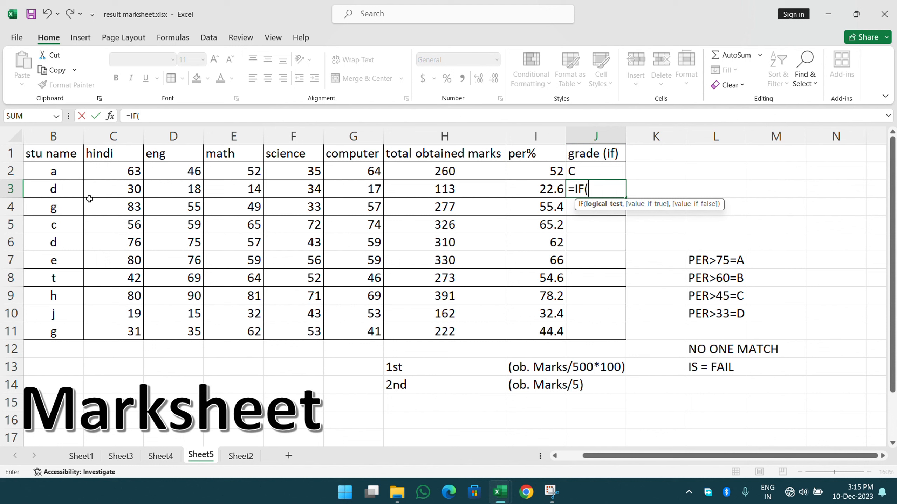
left_click(530, 191)
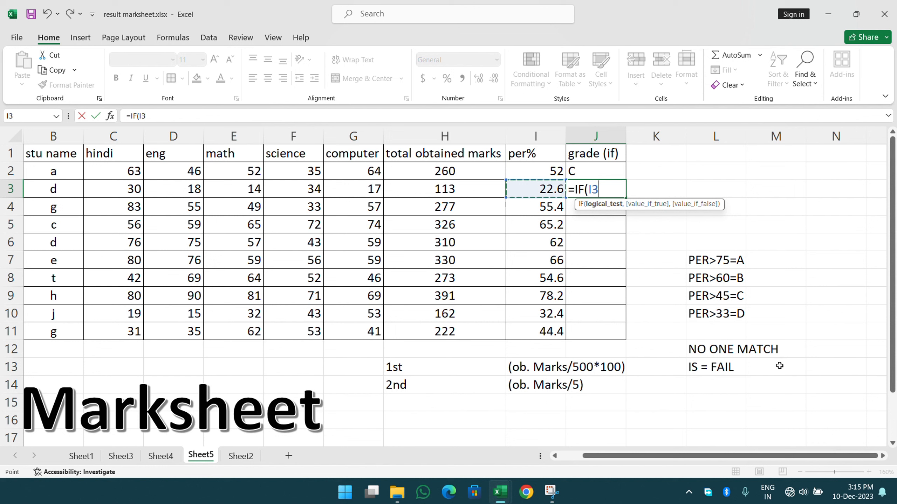
type(">")
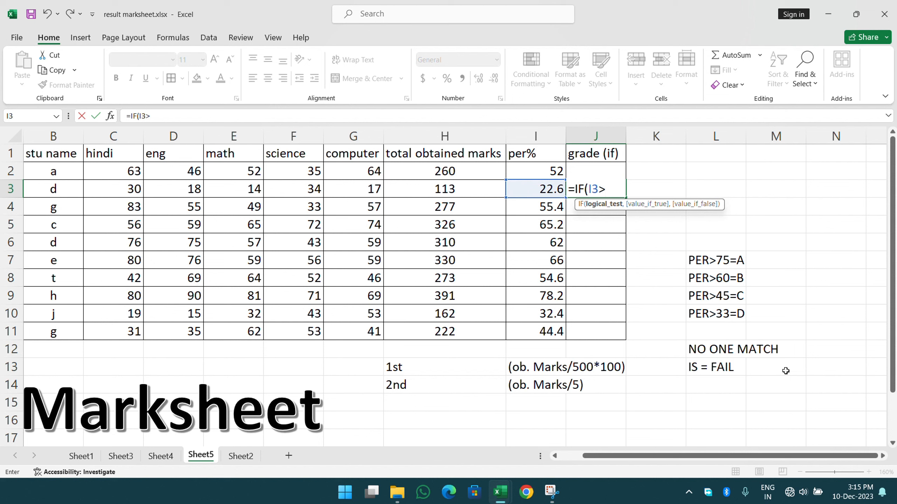
type("75")
type("A")
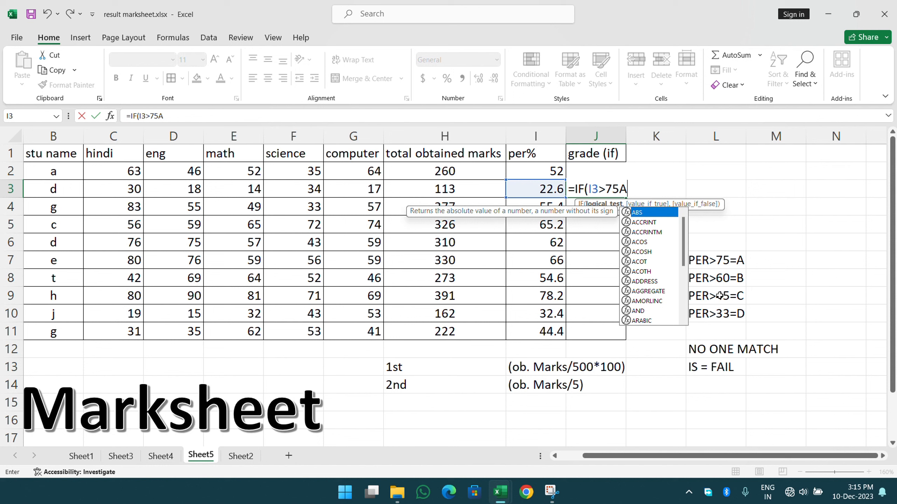
key("BackSpace")
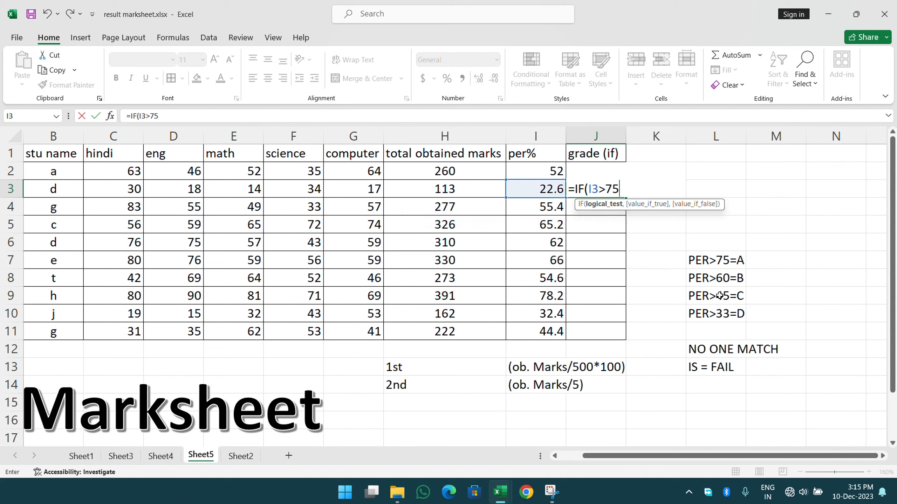
type(",")
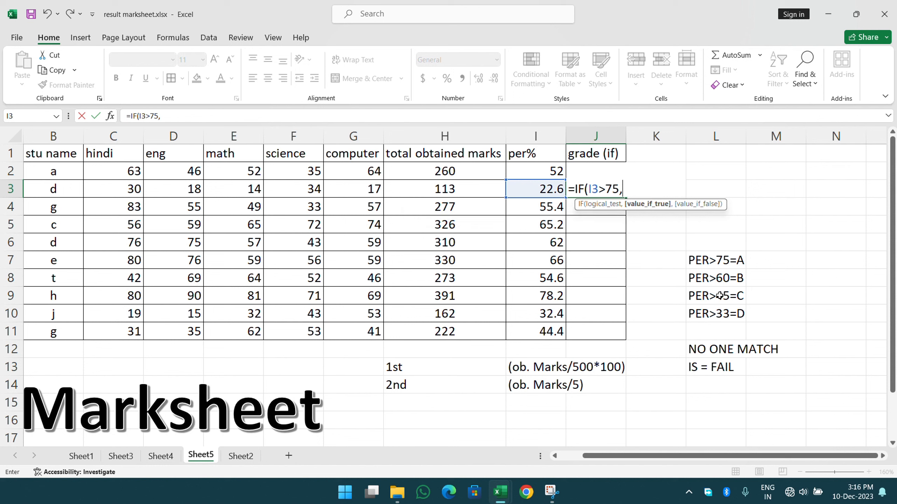
key("BackSpace")
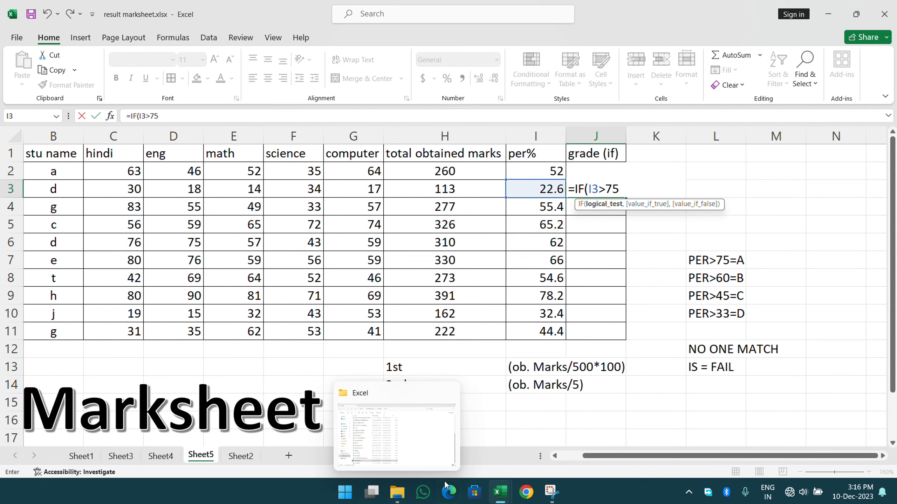
Try to switch to Sheet2 of the Book2 workbook, and discard the unfinished IF formula in J3
mouse_move(500, 491)
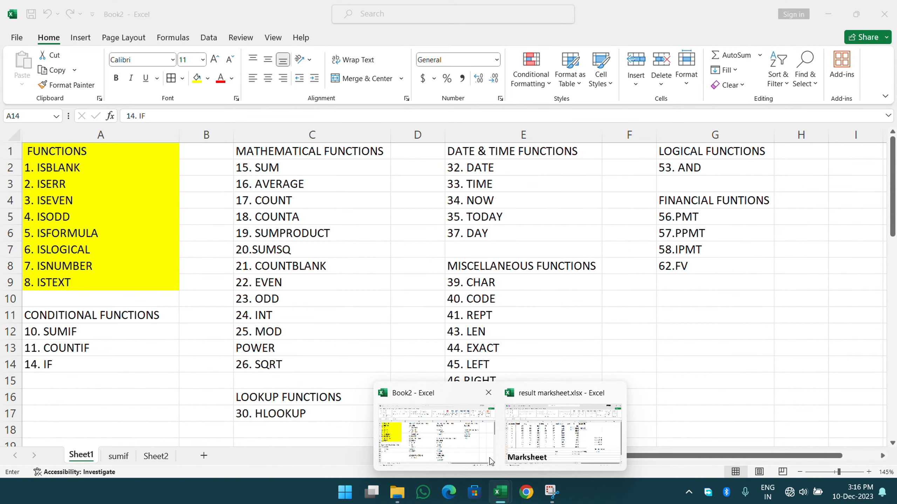
left_click(489, 459)
left_click(164, 457)
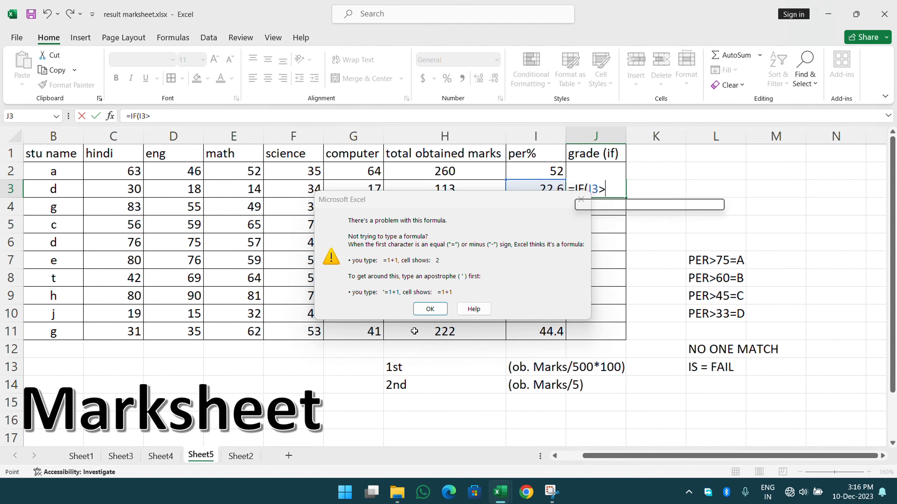
key("Return")
key("BackSpace")
key("BackSpace")
key("Escape")
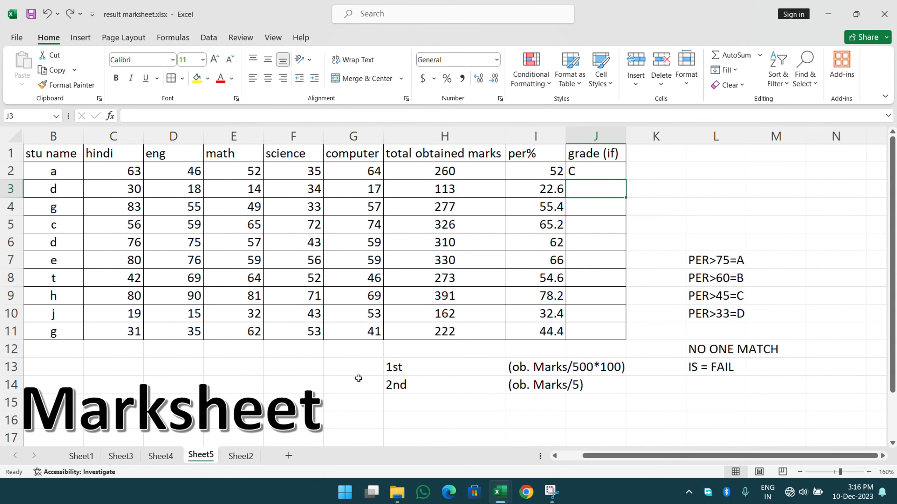
Switch to Sheet2 of the Book2 workbook and examine the ISLOGICAL formula in C7 and the comparison formulas in F8 and F6
mouse_move(496, 499)
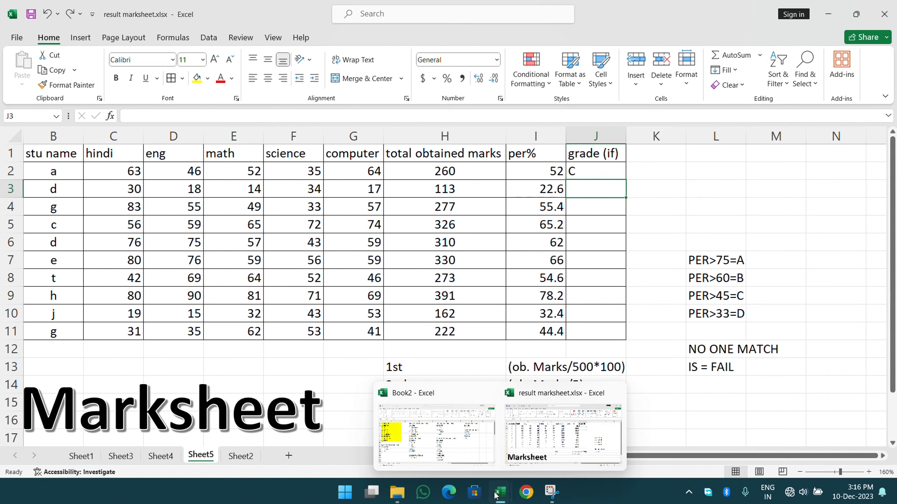
left_click(474, 458)
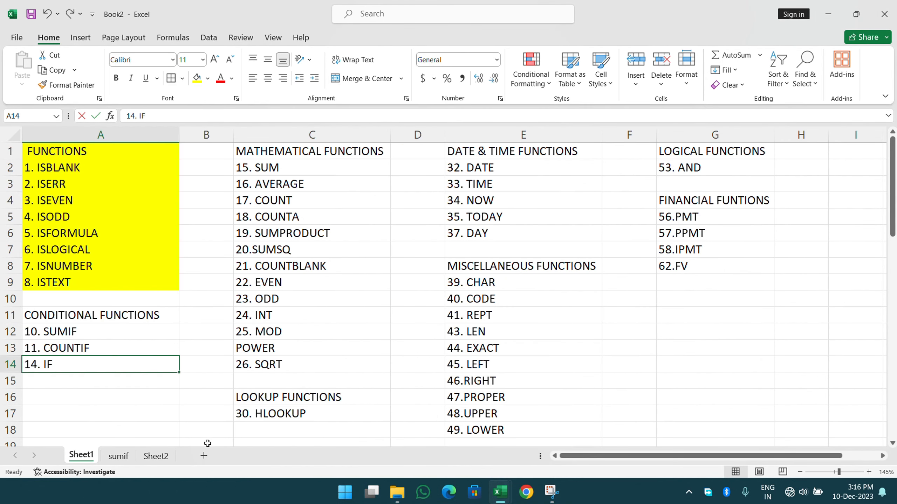
left_click(167, 458)
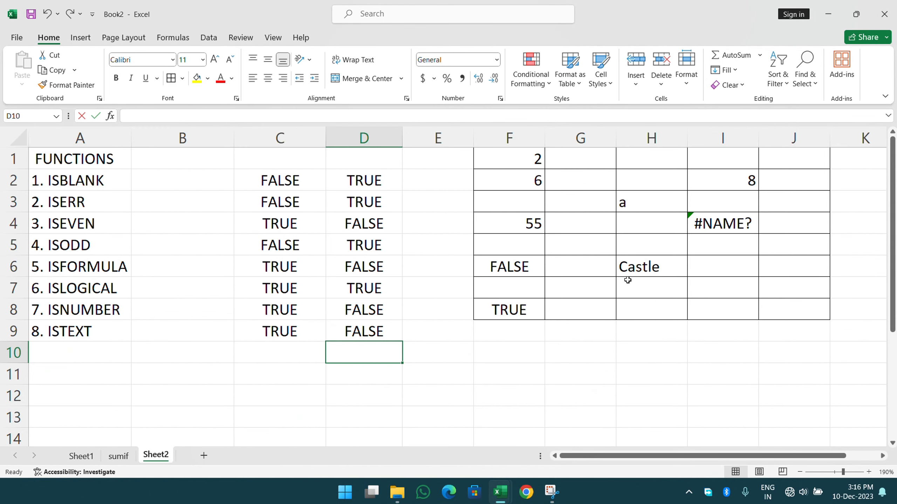
left_click(119, 295)
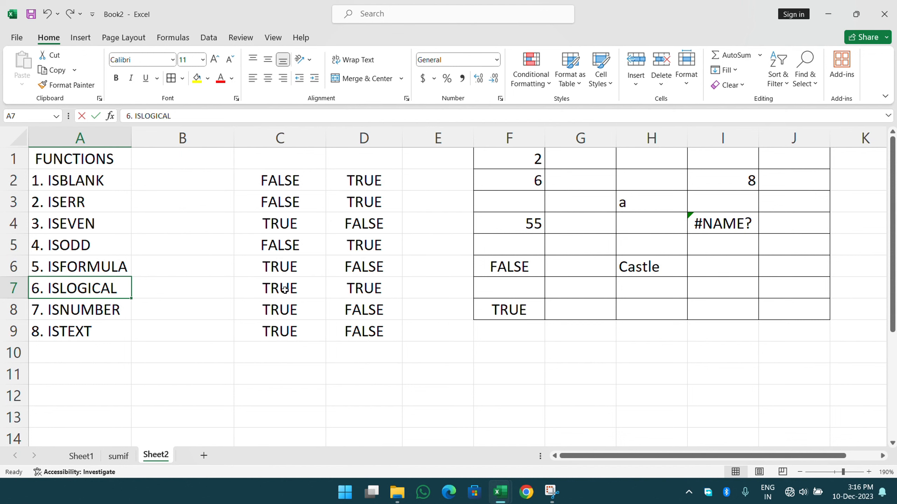
left_click(270, 282)
double_click(271, 281)
left_click(499, 318)
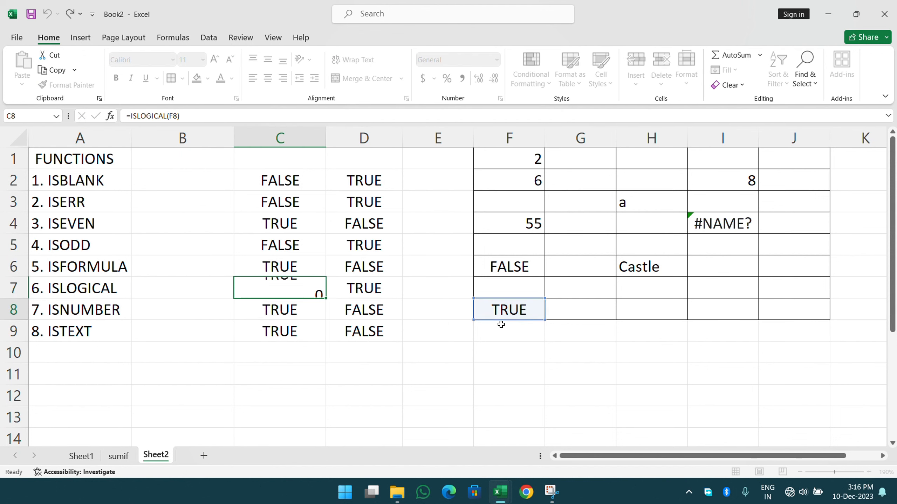
double_click(498, 314)
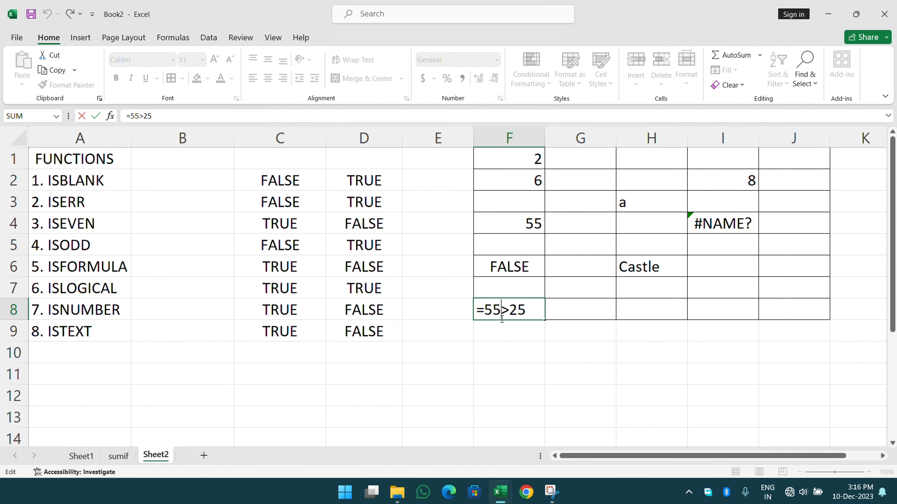
key("Return")
double_click(495, 267)
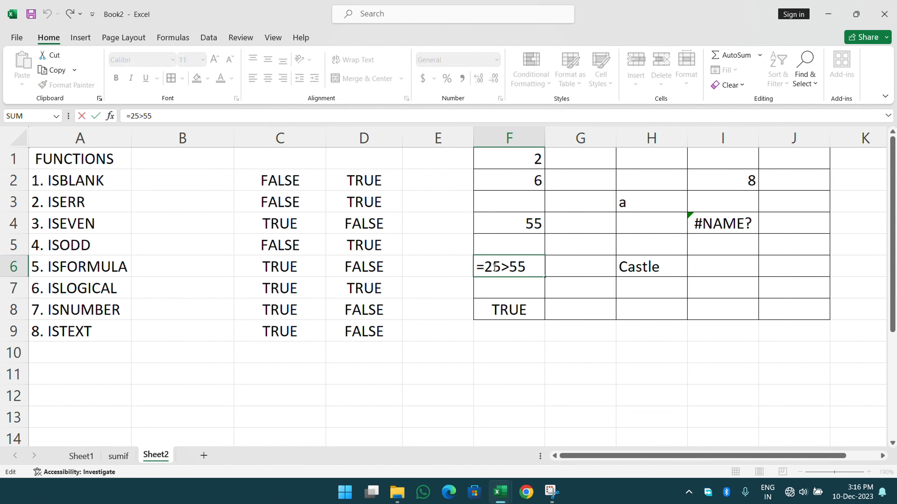
key("Return")
Return to the result marksheet workbook and start J3's grade formula with =IF(I3>75,"A", for the second student
mouse_move(501, 491)
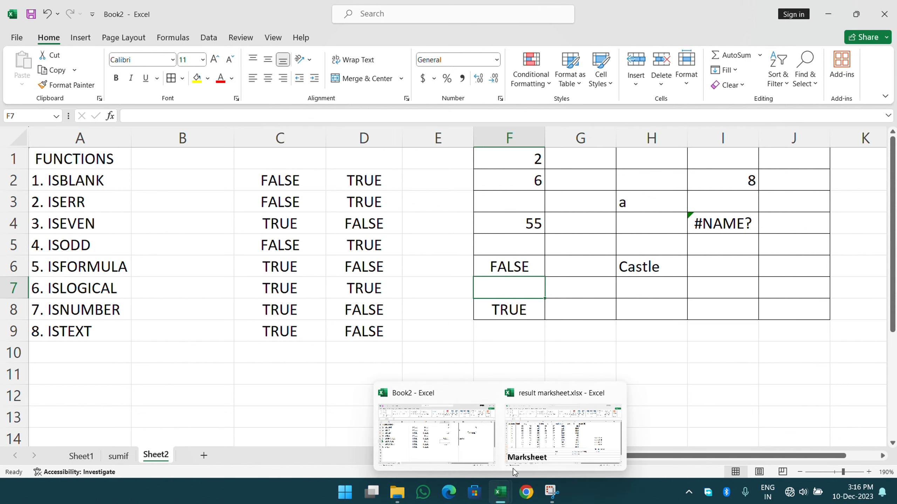
left_click(516, 429)
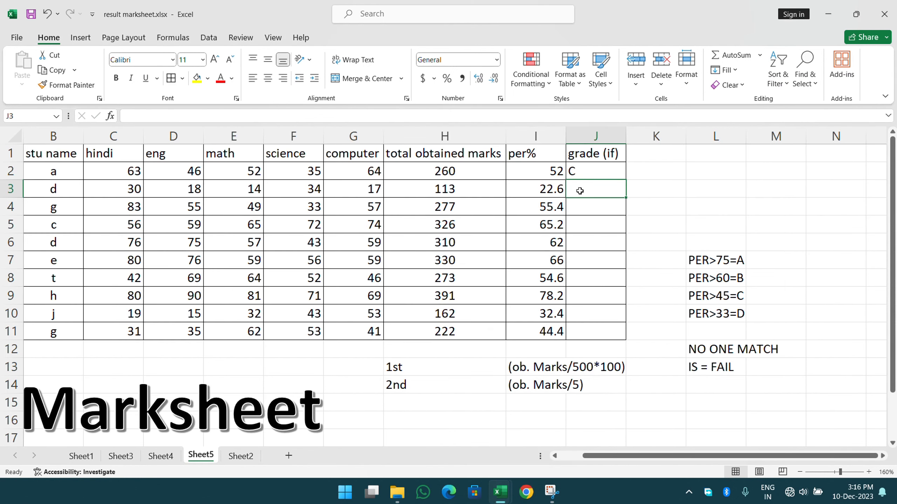
type("=IF(")
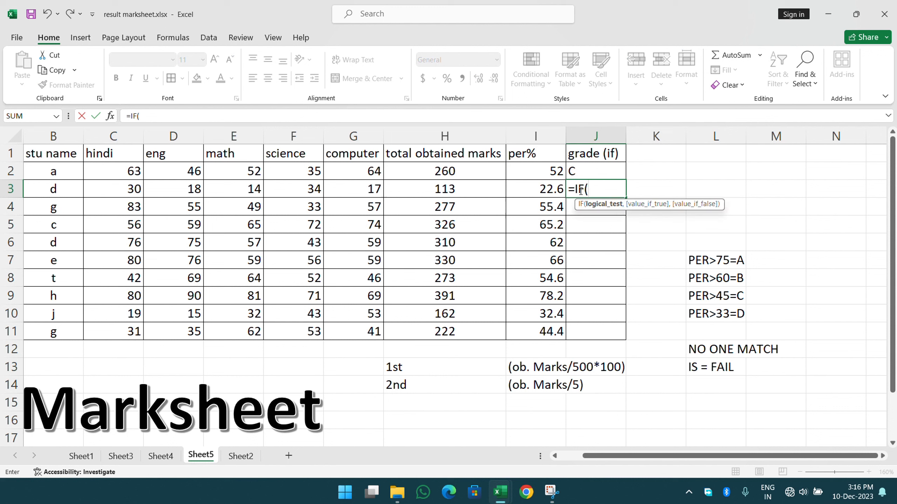
left_click(537, 188)
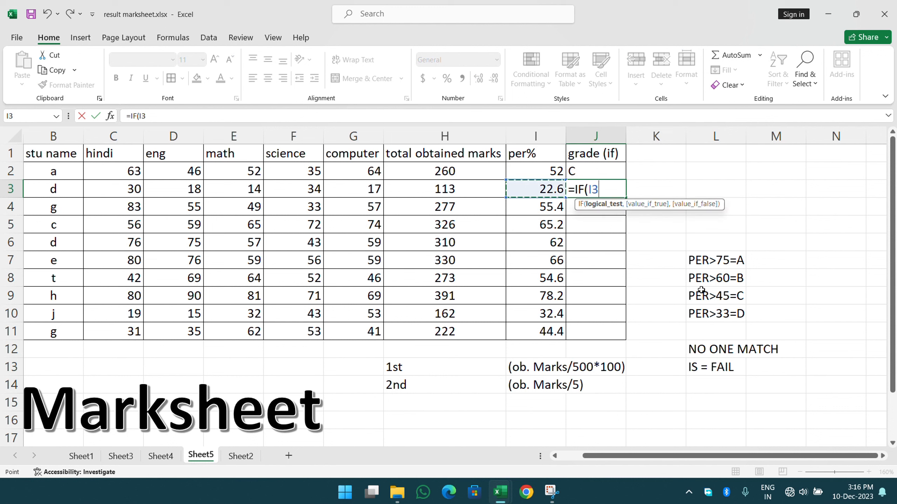
type(">")
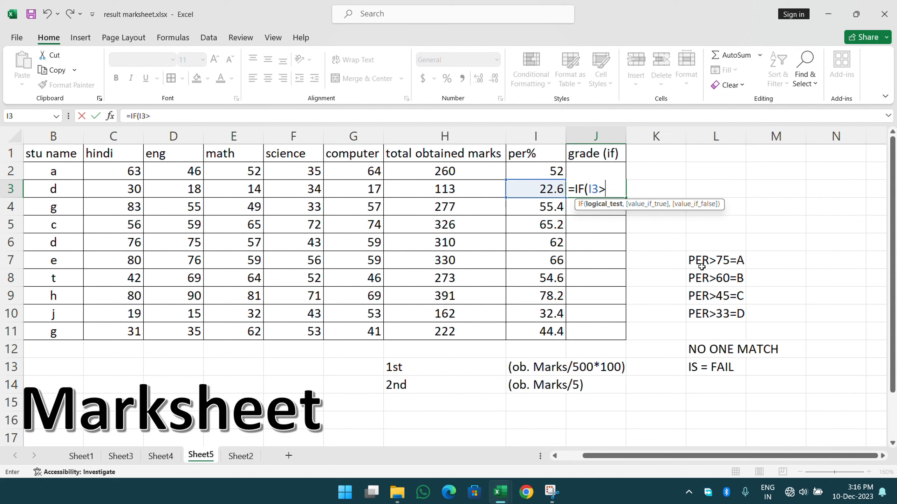
type("75")
type(",")
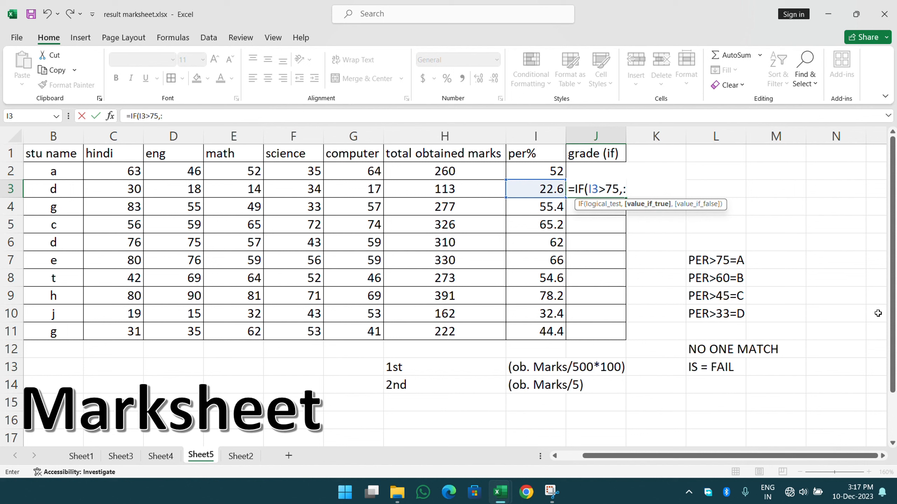
type(":A")
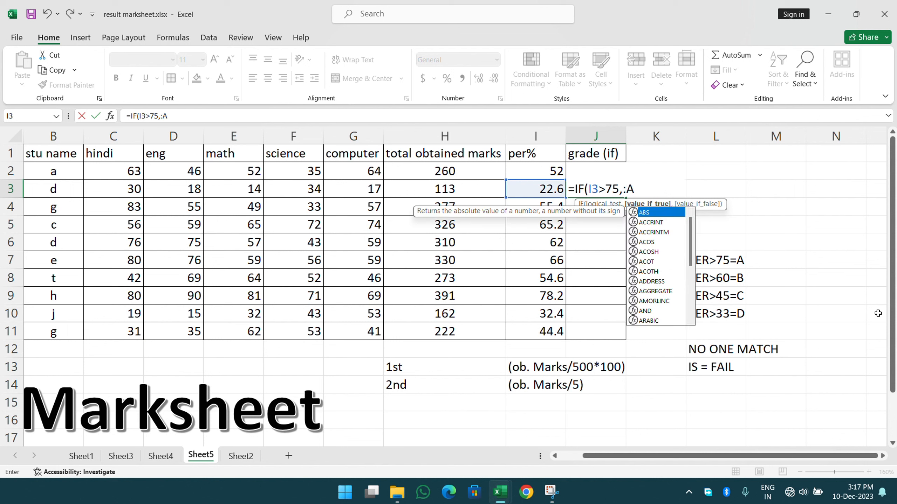
key("BackSpace")
key("BackSpace")
type("\"")
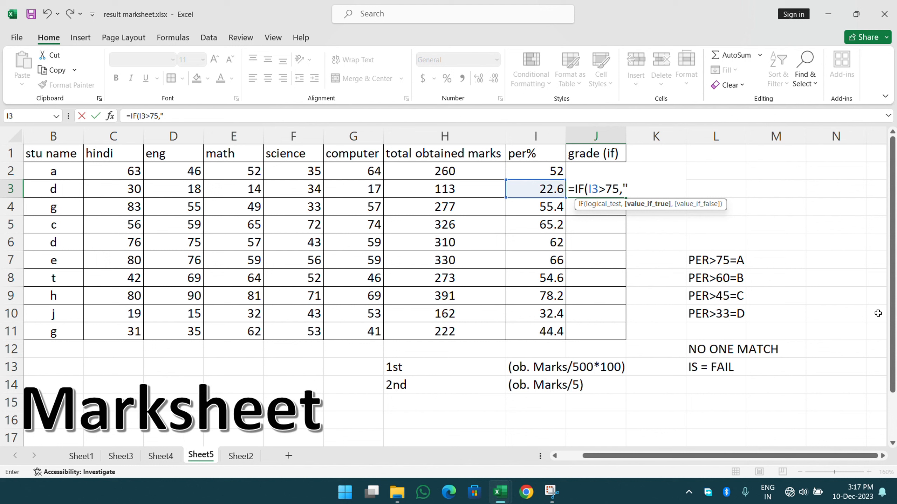
type("A\"")
type(",")
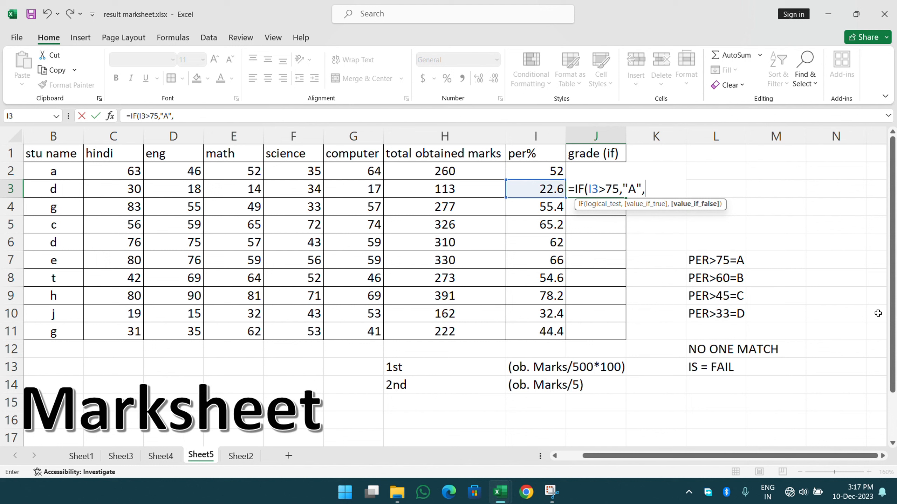
Extend the J3 formula with a nested IF(I3>60,"B", as the value if the first condition is false
left_click_drag(654, 190, 578, 191)
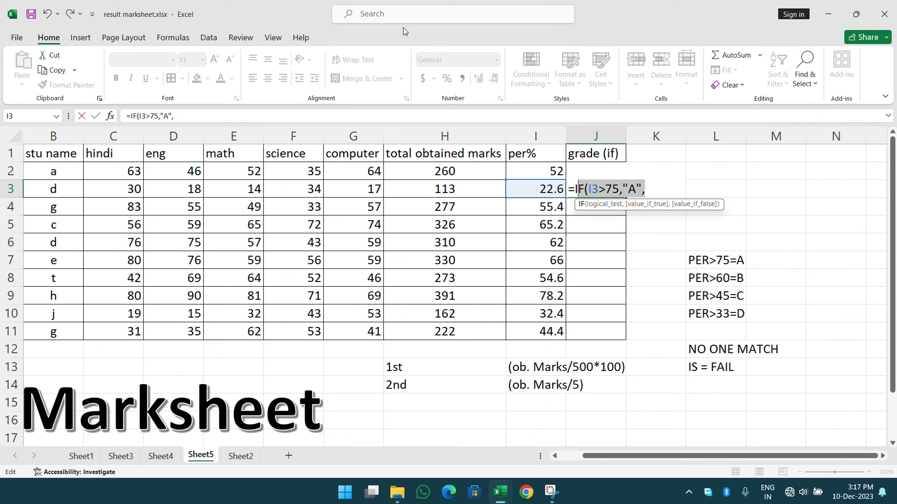
left_click(389, 22)
left_click(649, 184)
left_click(647, 190)
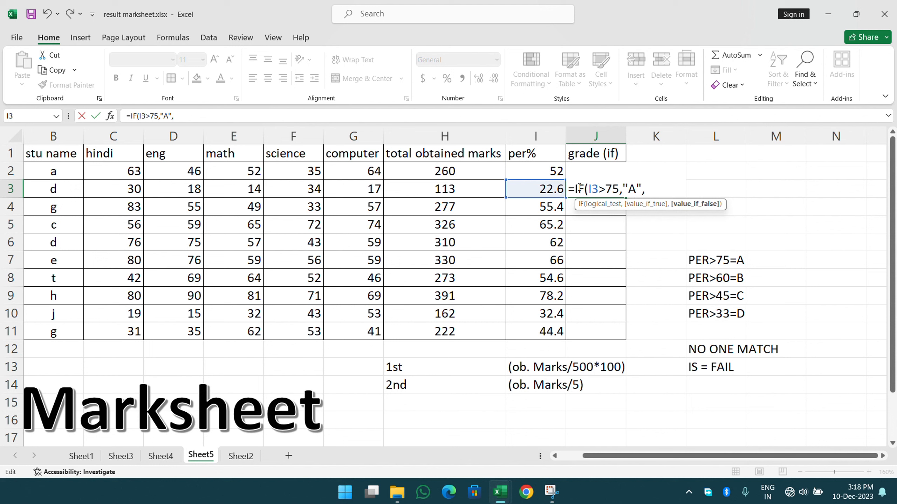
type("IF")
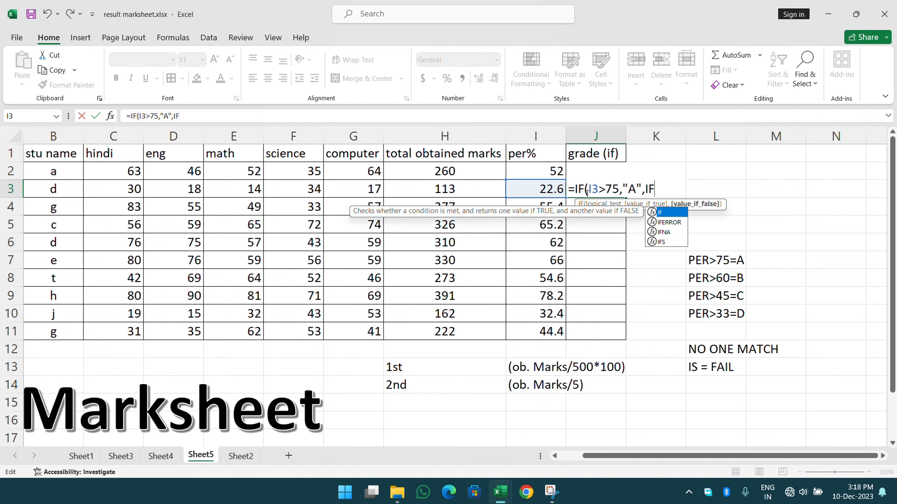
type("(")
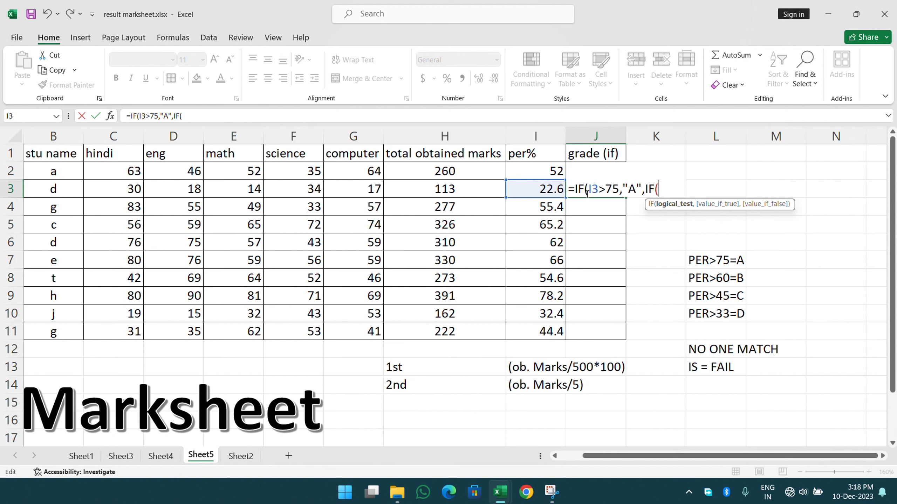
left_click(543, 190)
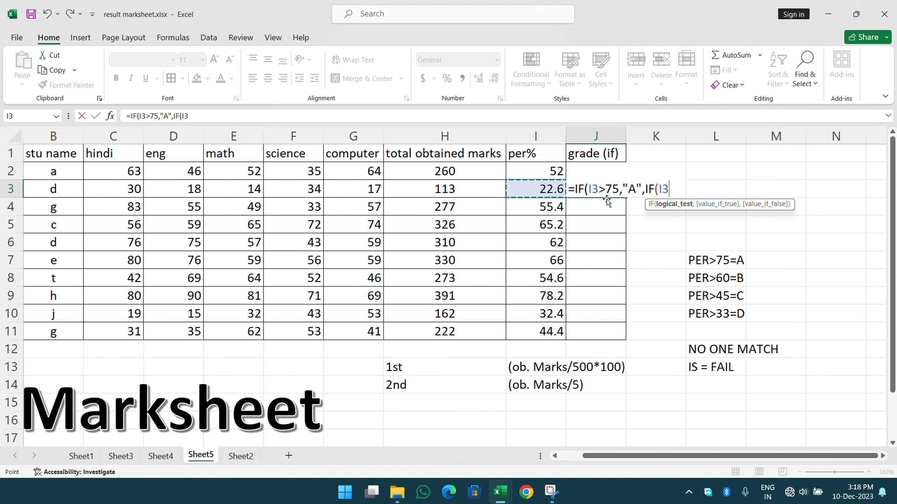
type(">")
type("60")
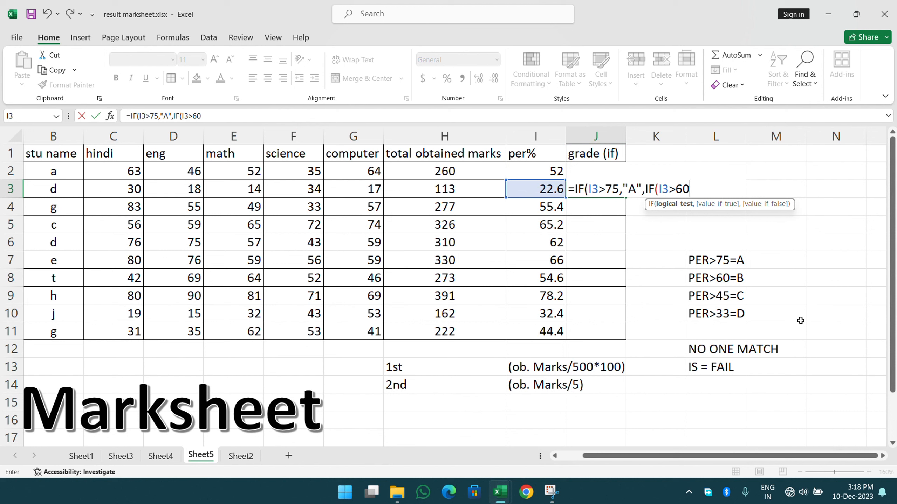
type(",")
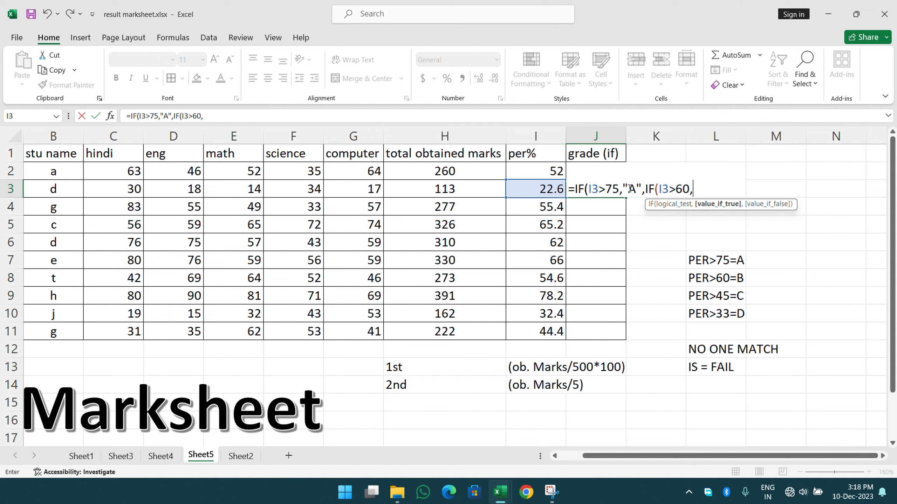
type("\"B\",")
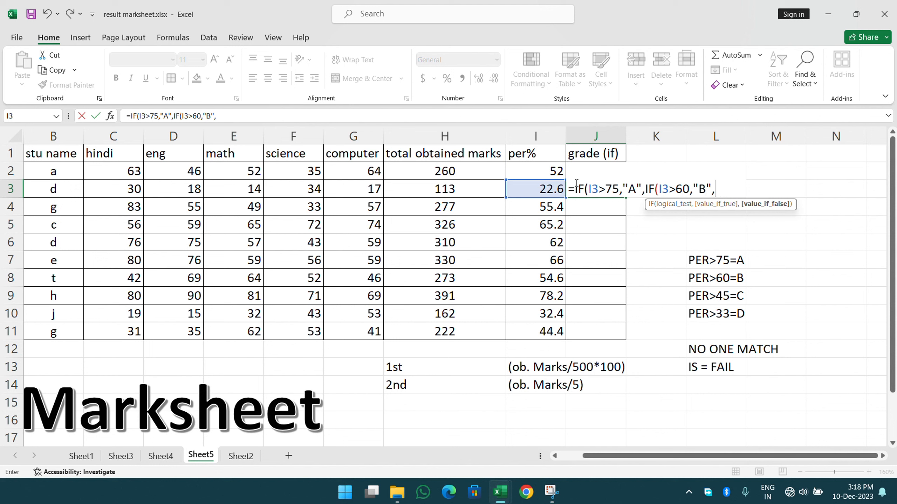
Add a third nested condition, IF(I3>45,"C", to the end of the grade formula in J3
left_click_drag(575, 188, 647, 184)
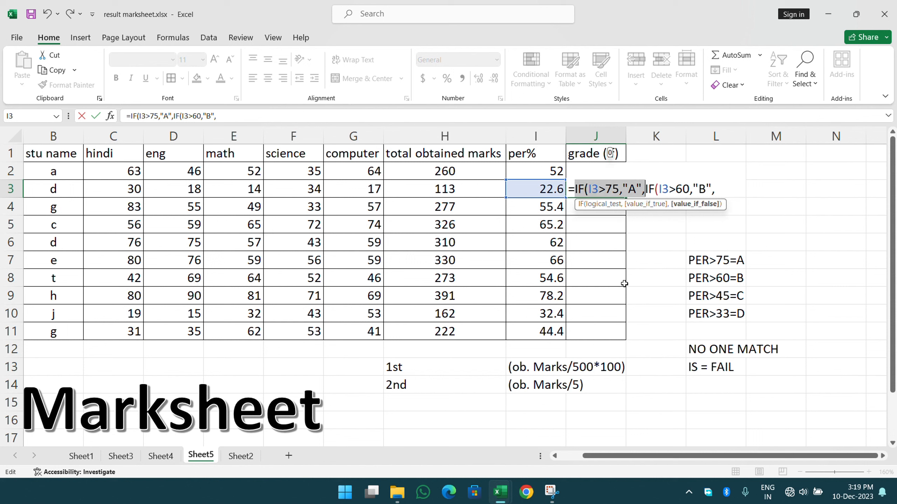
left_click(719, 193)
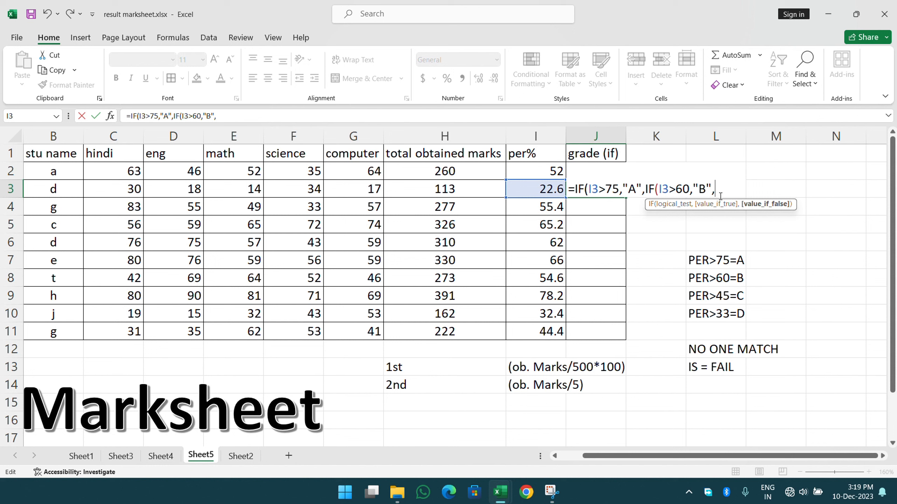
type("IF(")
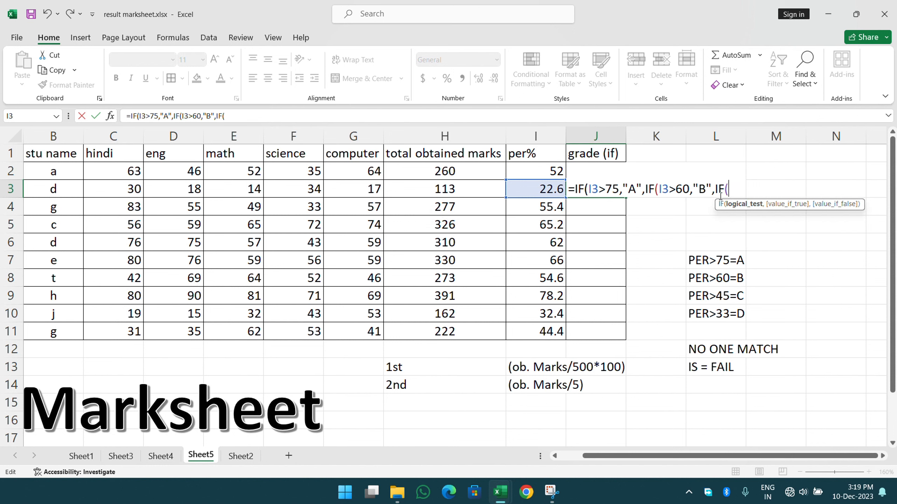
left_click(540, 192)
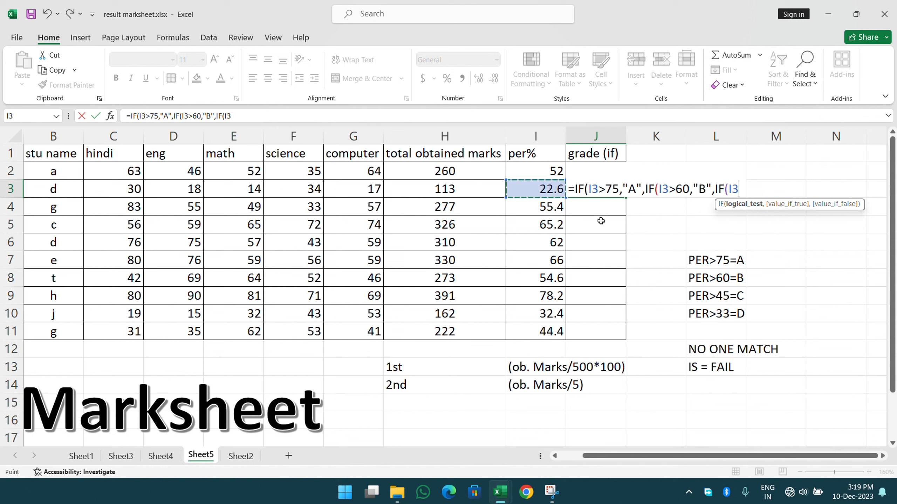
type(">45")
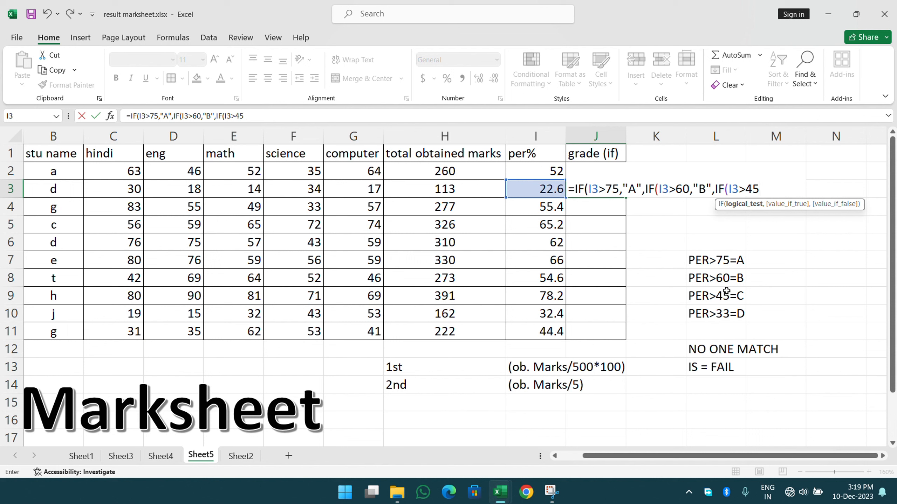
type(",")
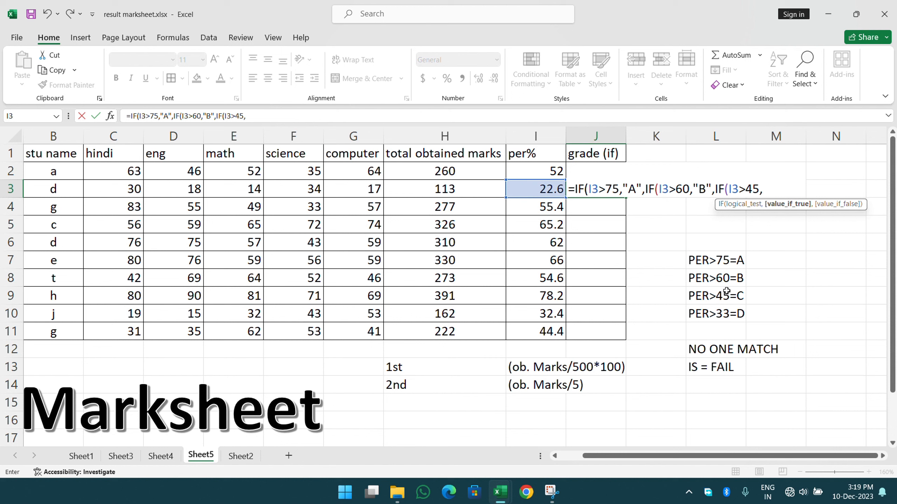
type("\"C\",")
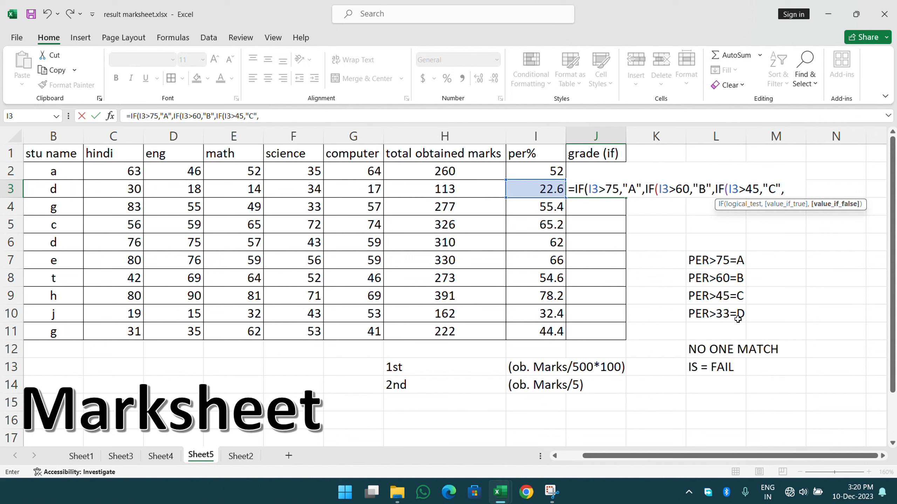
Append the fourth nested condition, IF(I3>33,"D", to J3's grade formula
type("IF(")
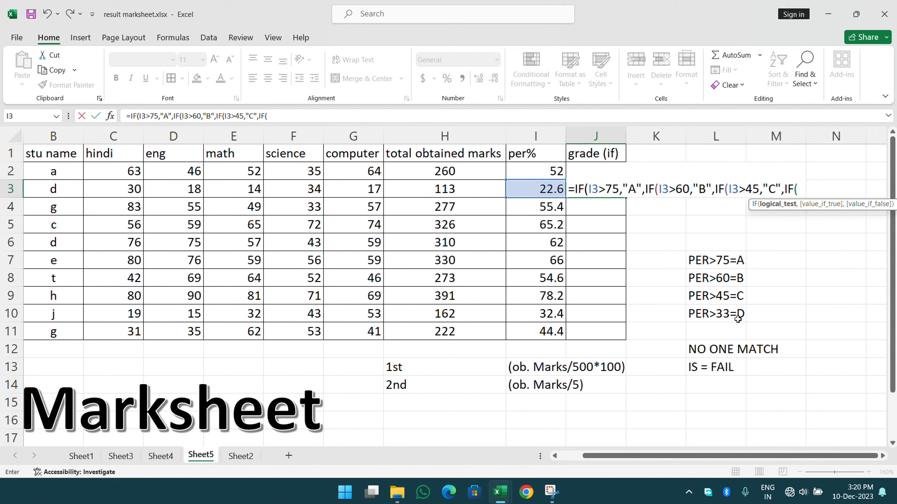
left_click(548, 191)
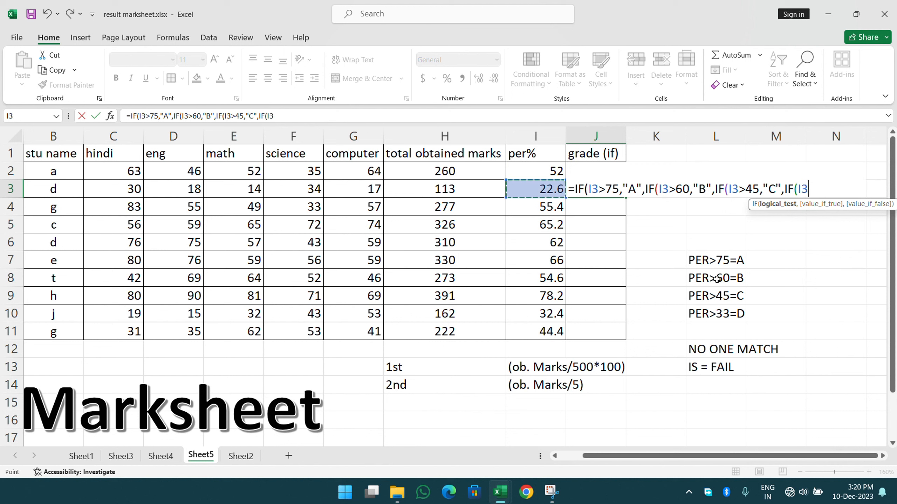
type(">")
type(",\"")
key("BackSpace")
type("33,\"D")
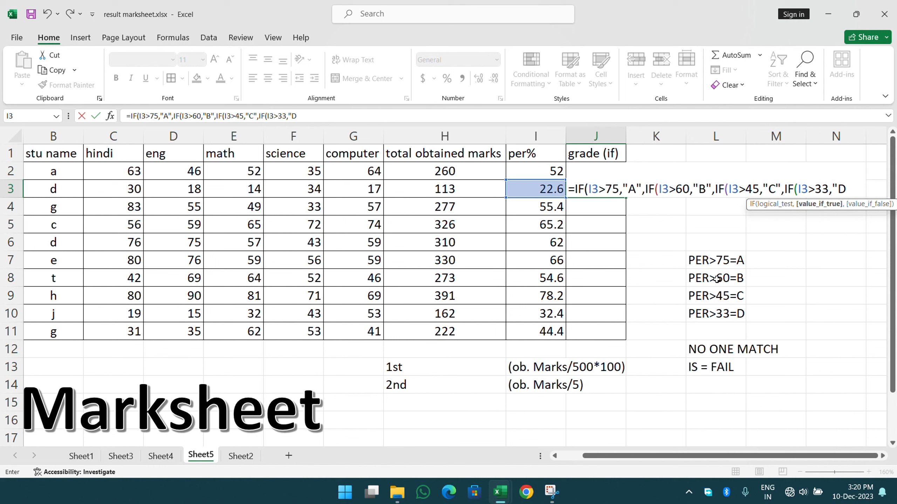
type("\",")
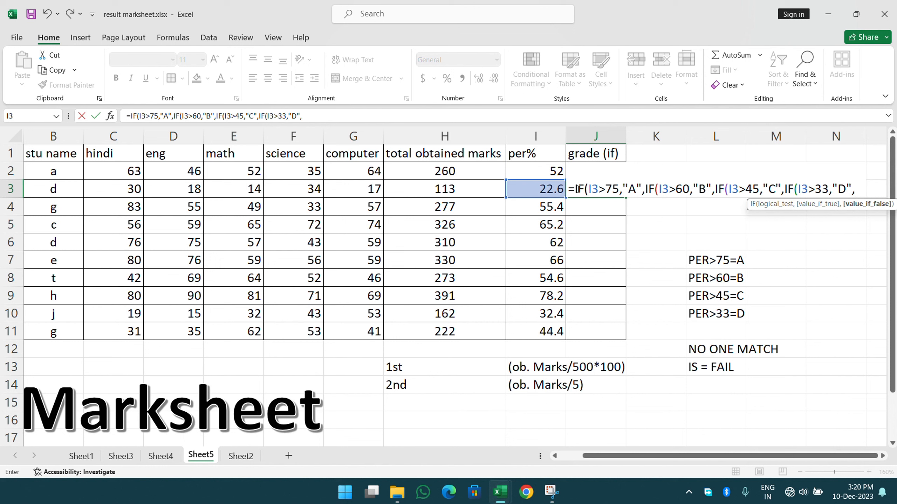
Append "FAIL" to J3's nested grade formula as the value when none of the percentage conditions match
left_click_drag(575, 190, 858, 191)
left_click(780, 187)
left_click(857, 190)
type("\"FAIL\"")
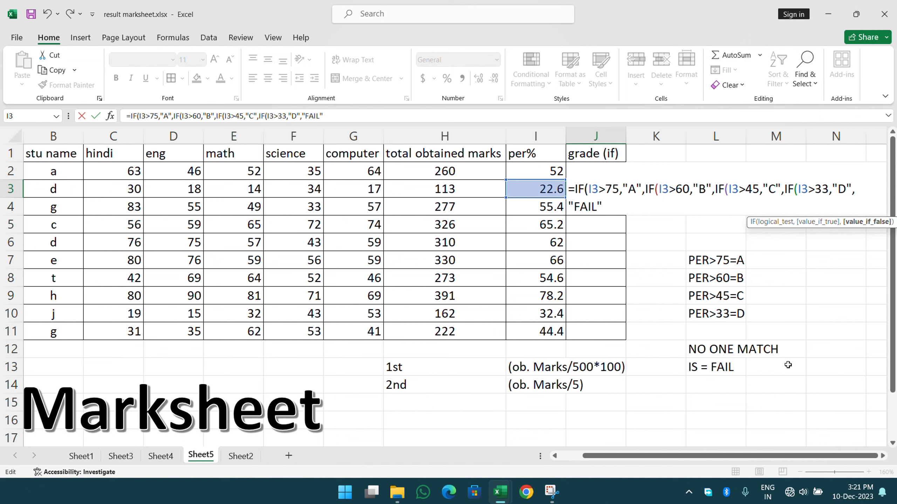
Check the opening brackets of the four IFs in J3, close the formula with )))) and commit it
left_click(585, 190)
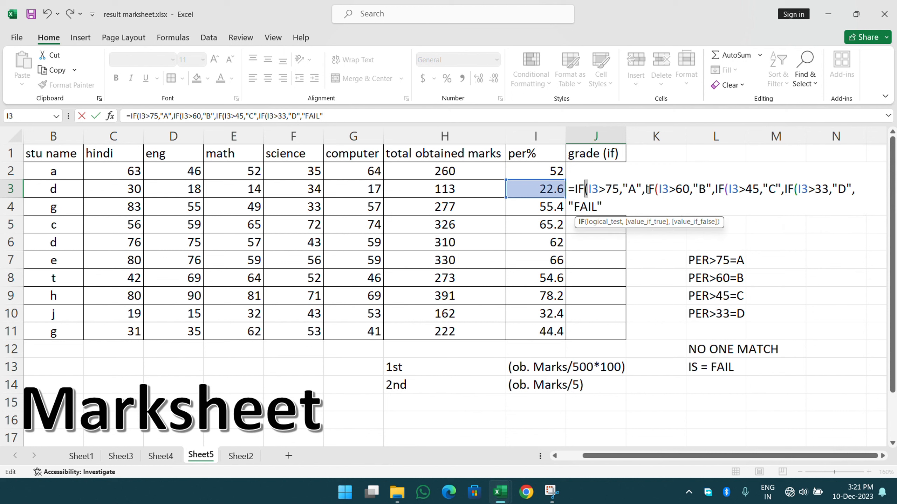
left_click(659, 190)
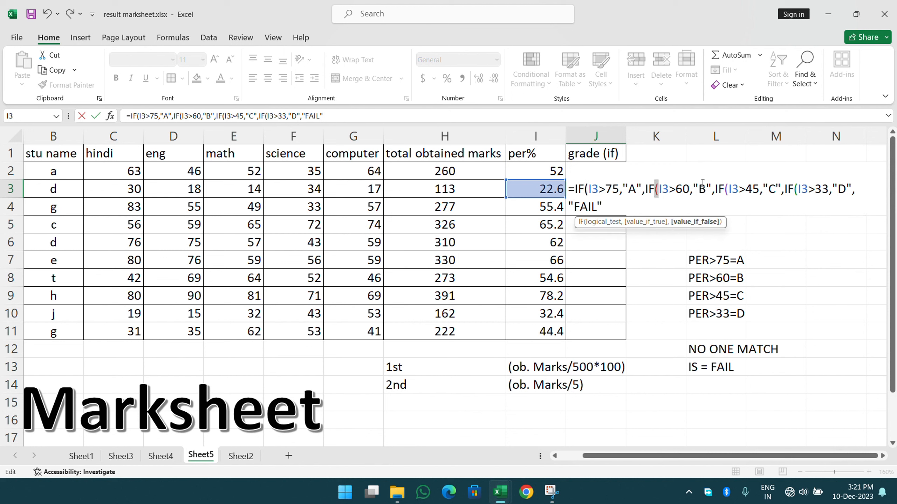
left_click(729, 190)
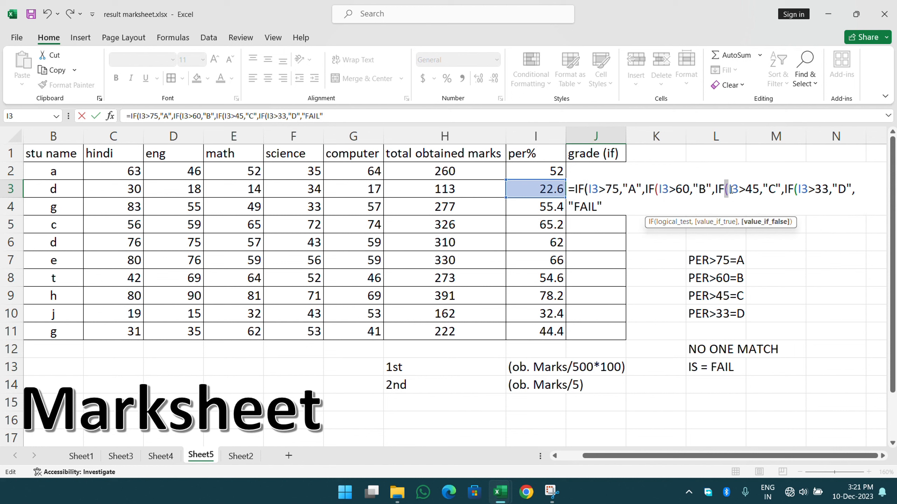
left_click(800, 190)
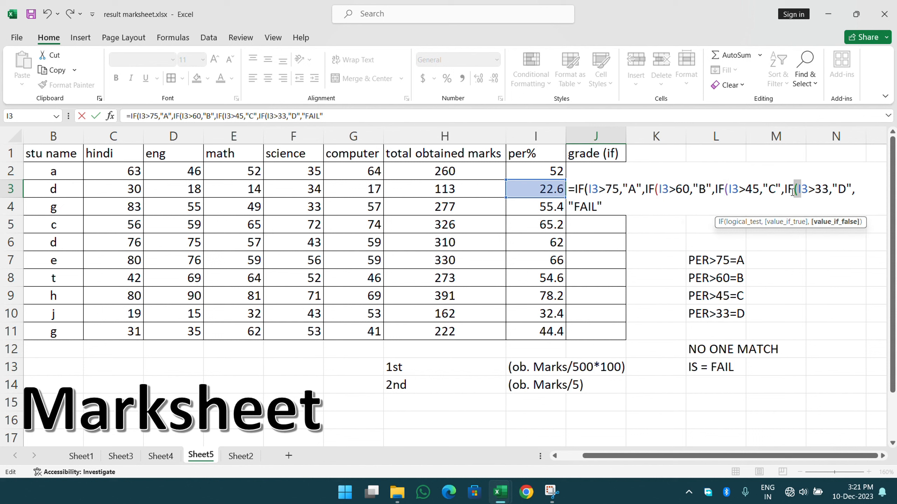
left_click(614, 208)
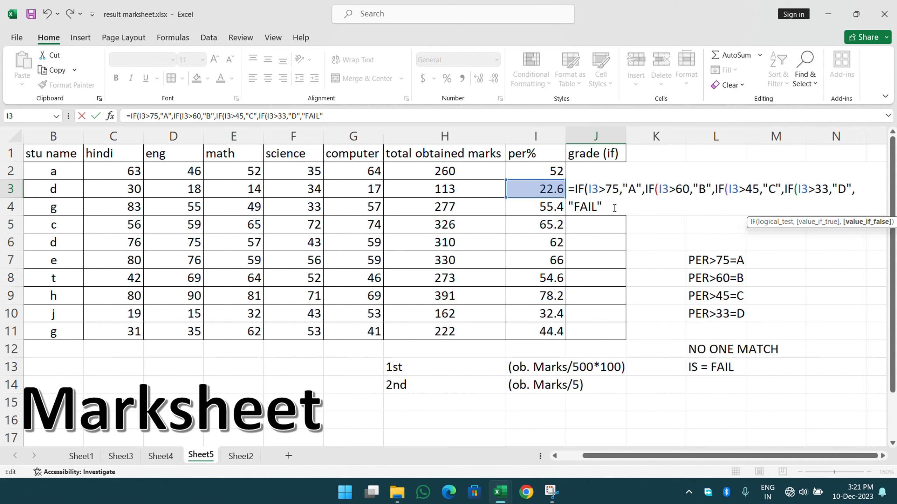
type("))))")
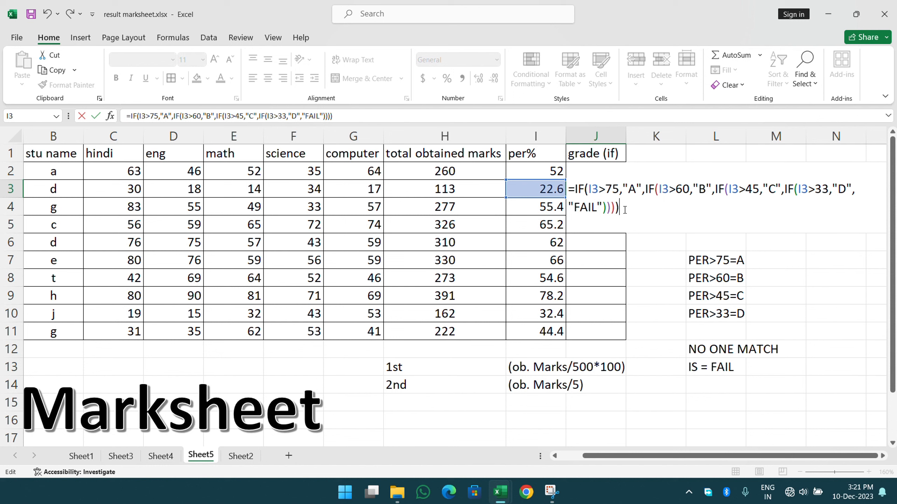
key("Return")
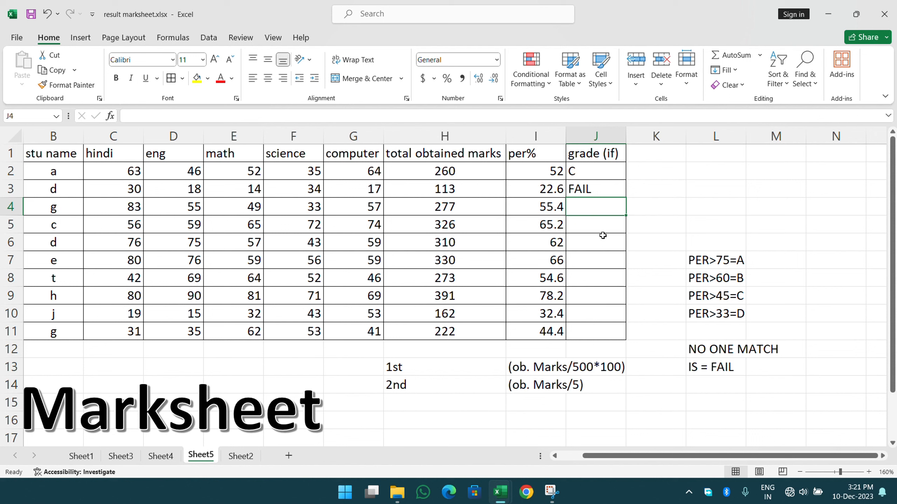
Test J3's grade formula by replacing the percentage in I3 with 80 and with 64
left_click(551, 190)
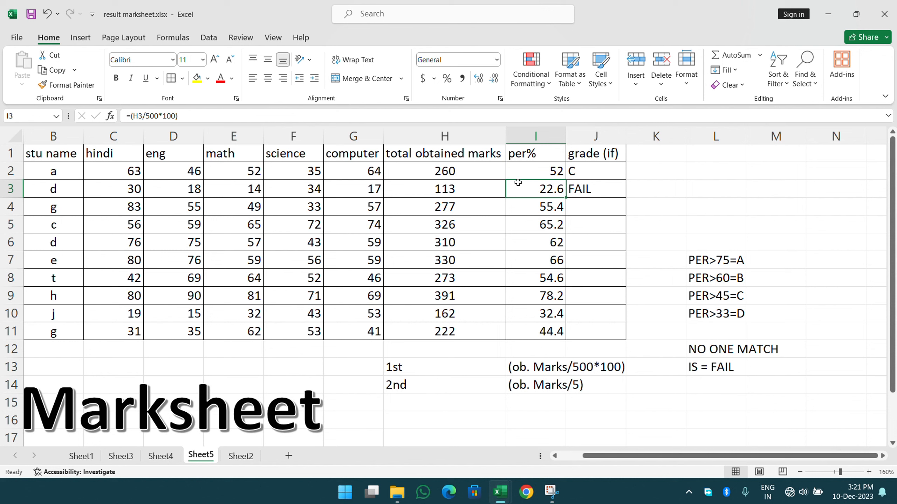
left_click(526, 120)
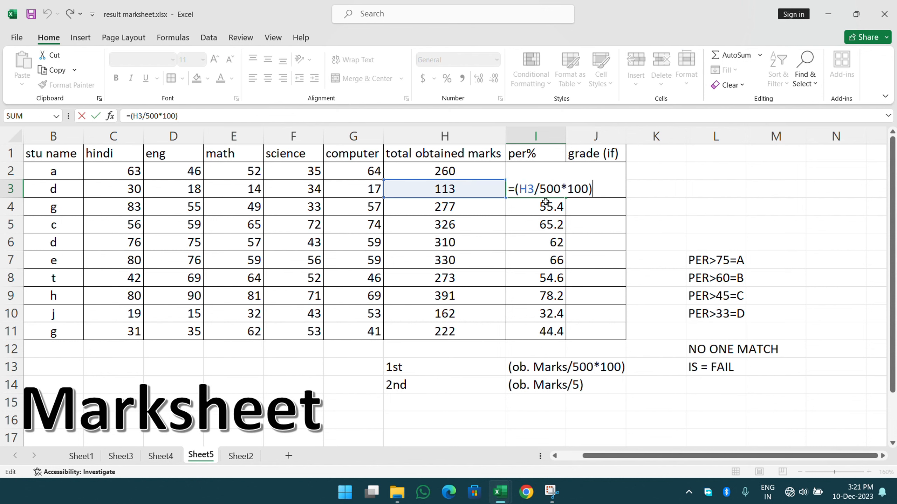
key("Return")
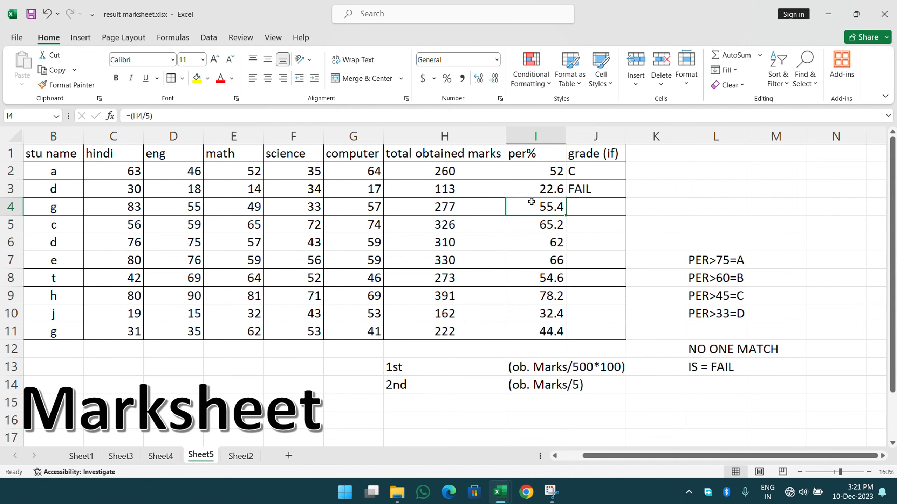
left_click(535, 187)
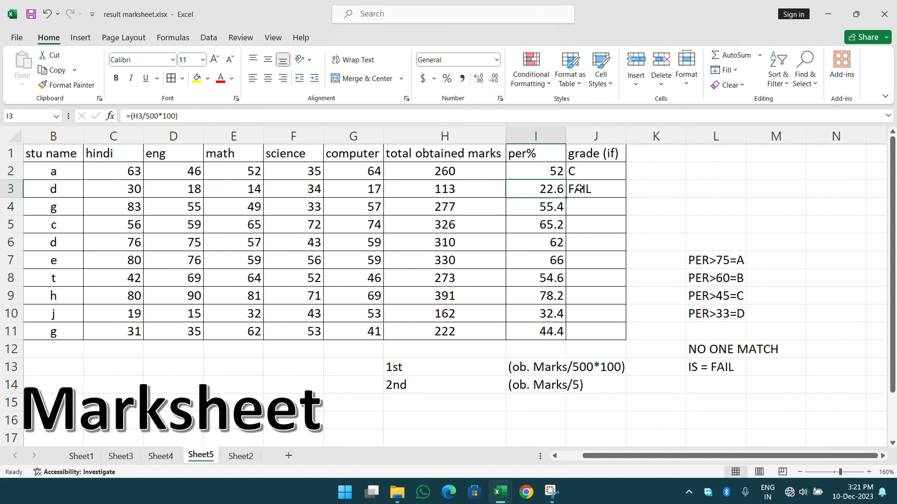
type("80")
key("Return")
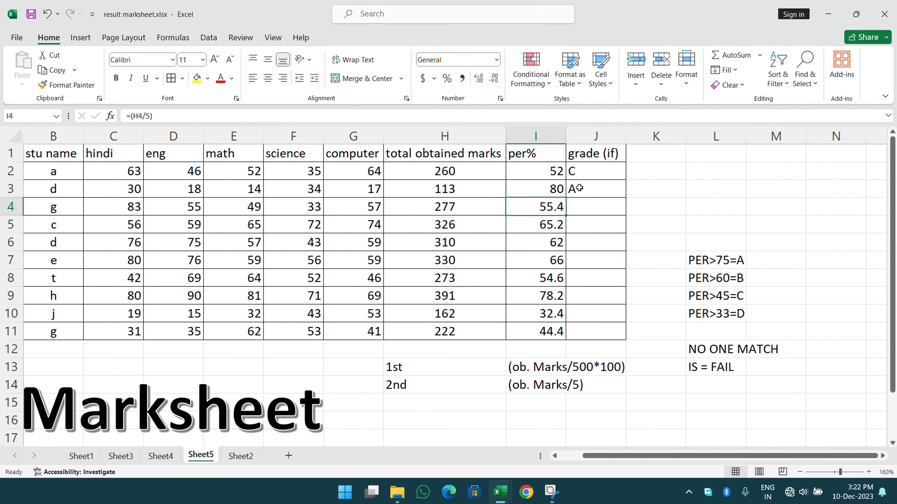
left_click(552, 189)
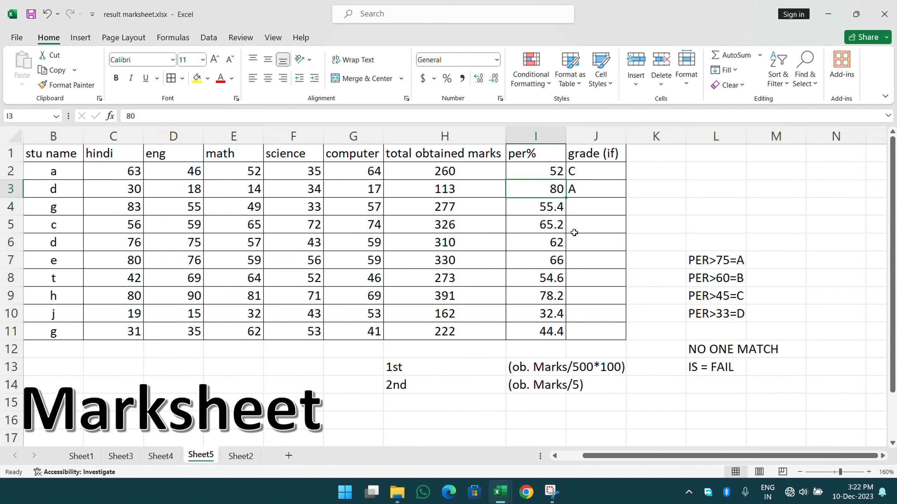
type("64")
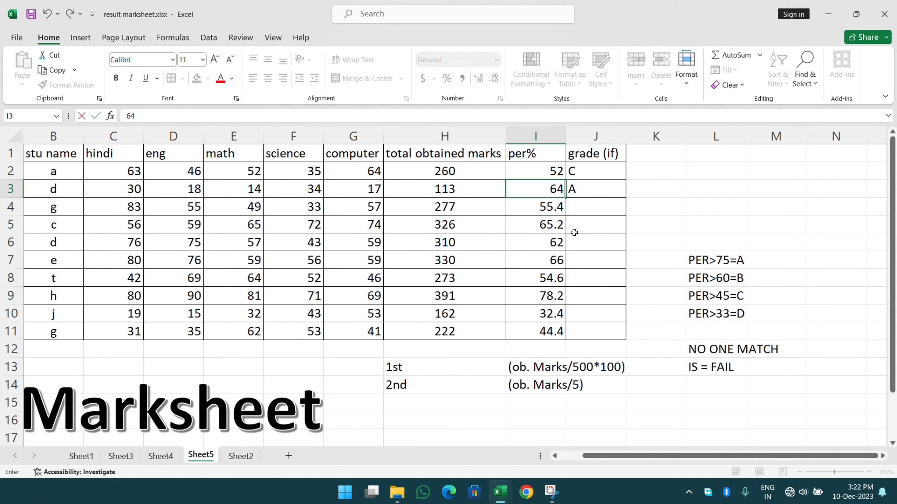
key("Return")
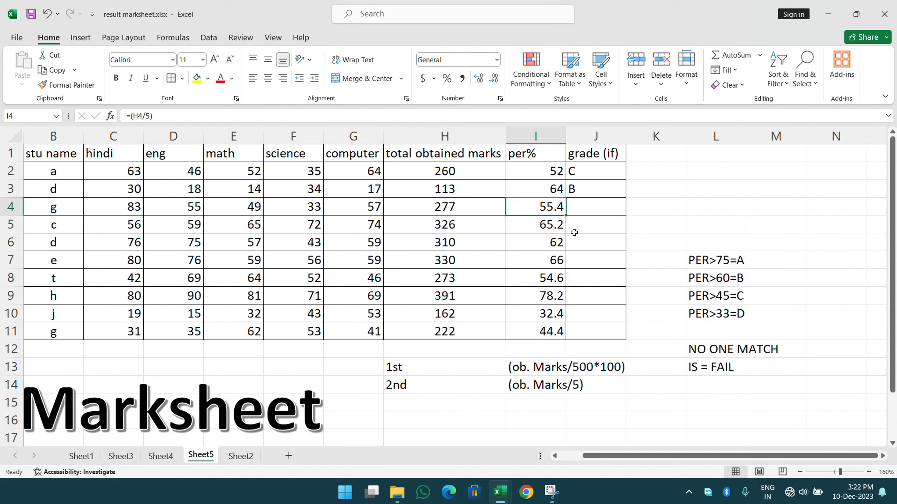
Test the grade in J3 with percentages of 50 and 33 in I3
key("Up")
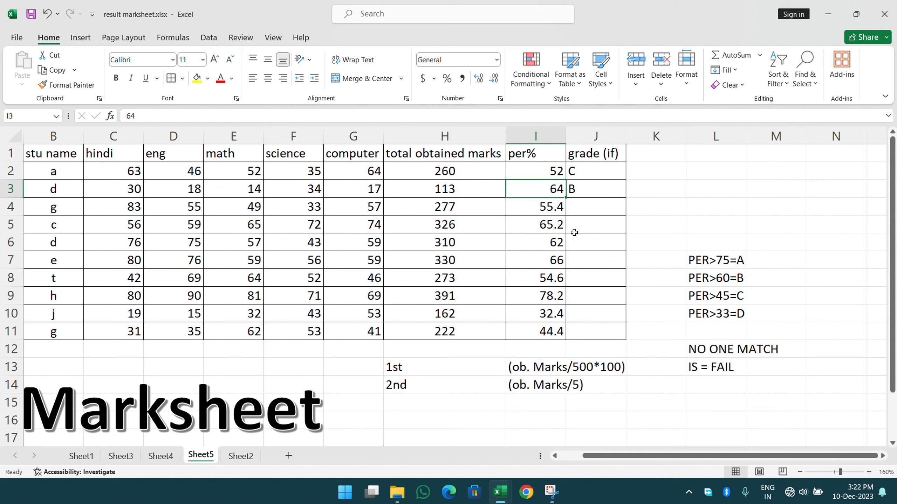
type("50")
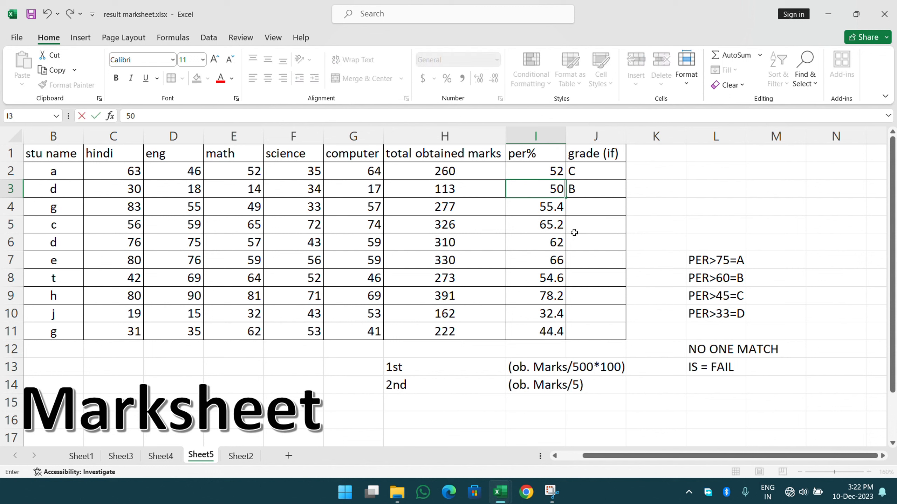
key("Return")
key("Up")
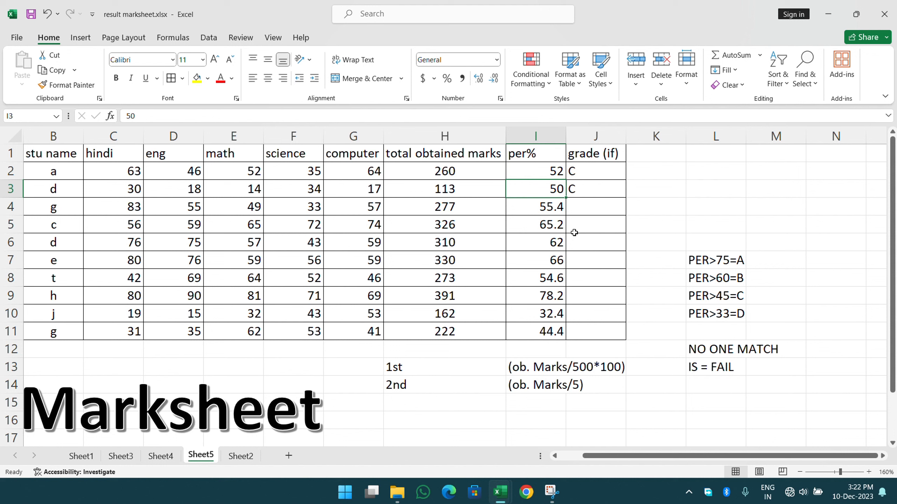
type("33")
key("Return")
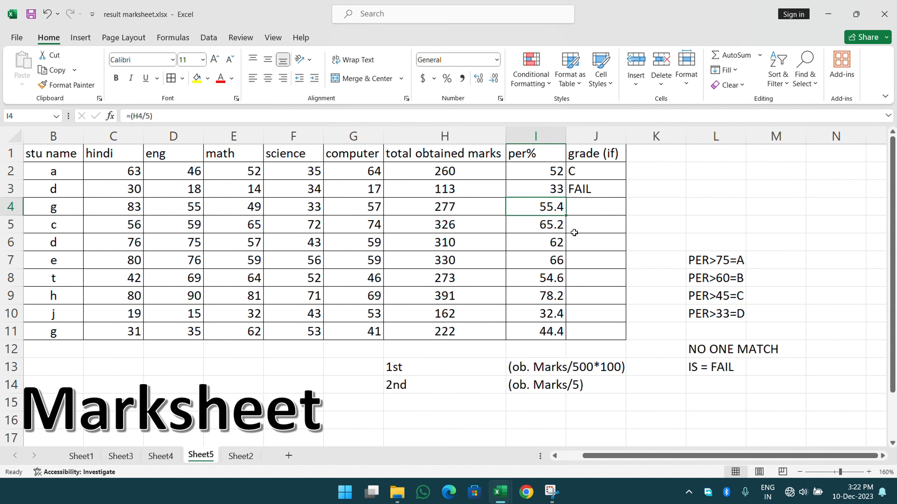
Try percentages of 38, 3 and 20 in I3 to test the lowest grade limits in J3
key("Up")
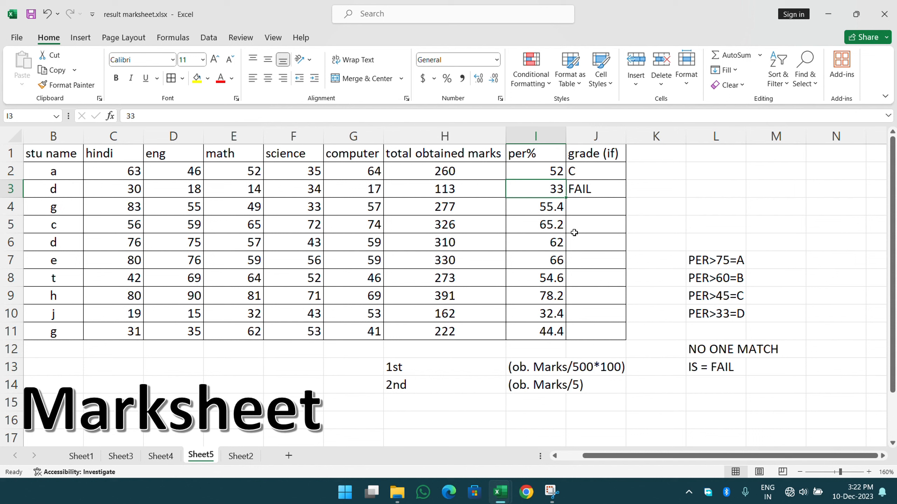
type("38")
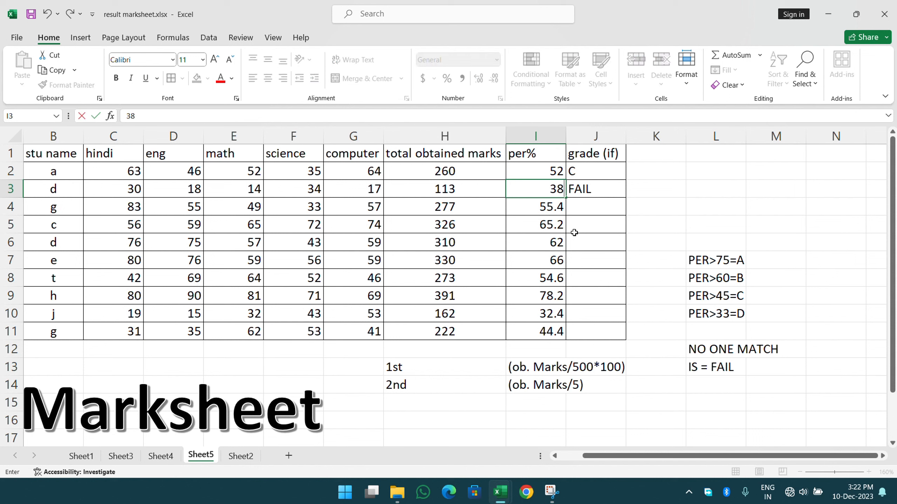
key("Return")
key("Up")
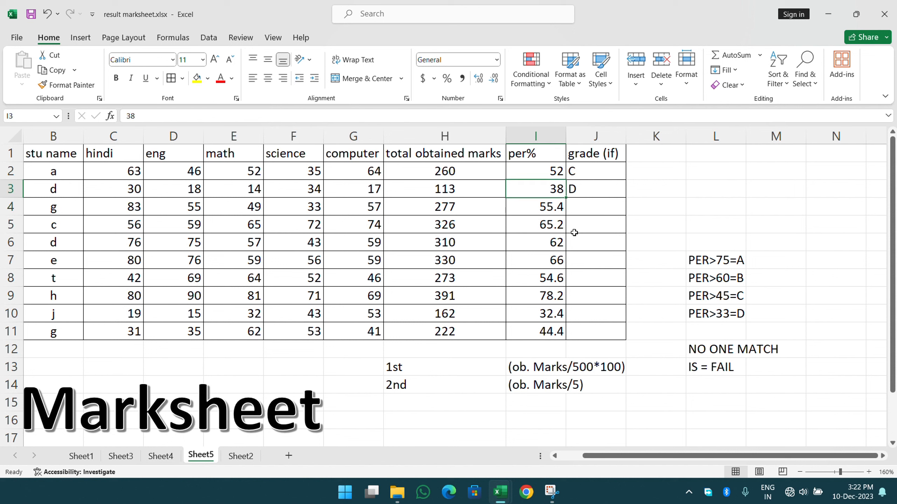
type("3")
key("Return")
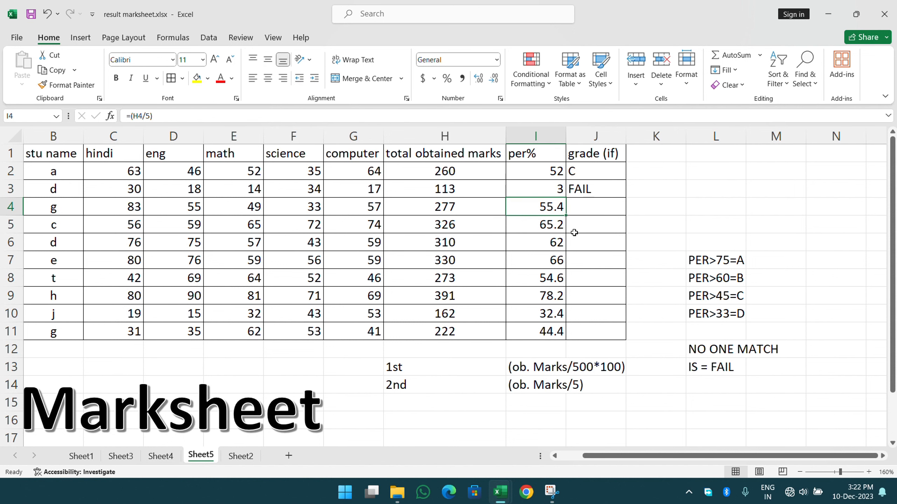
key("Up")
type("20")
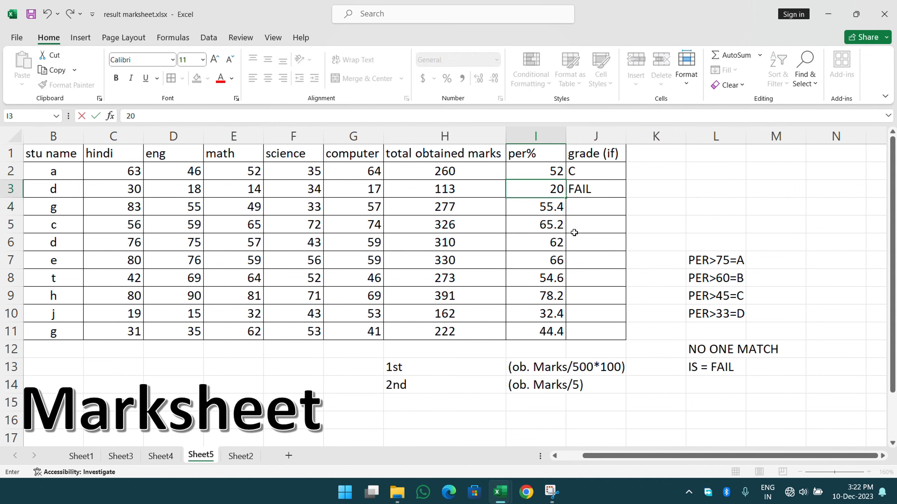
key("Return")
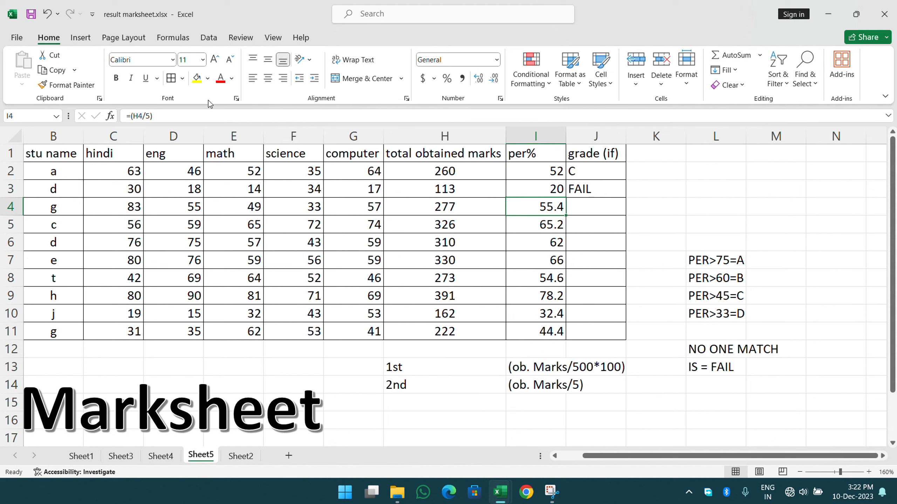
Undo the test percentages in I3 to restore its formula =(H3/500*100), and check that formula
left_click(47, 13)
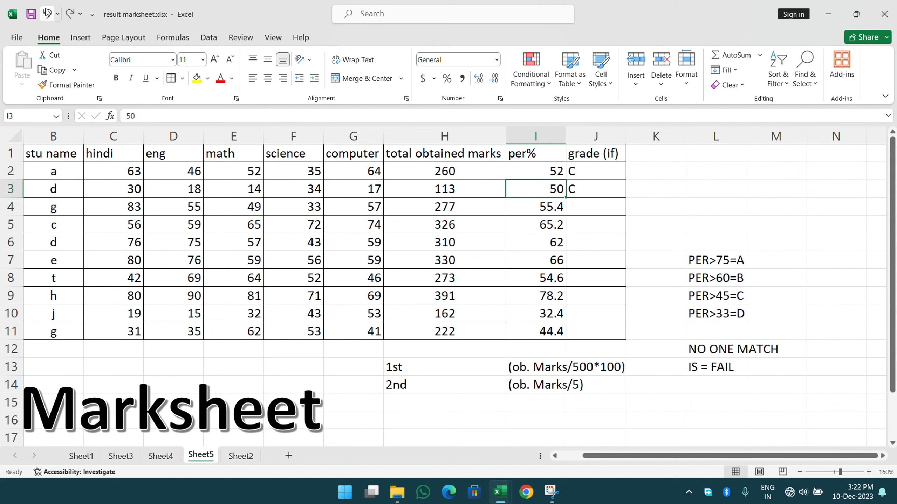
left_click(46, 13)
left_click(47, 14)
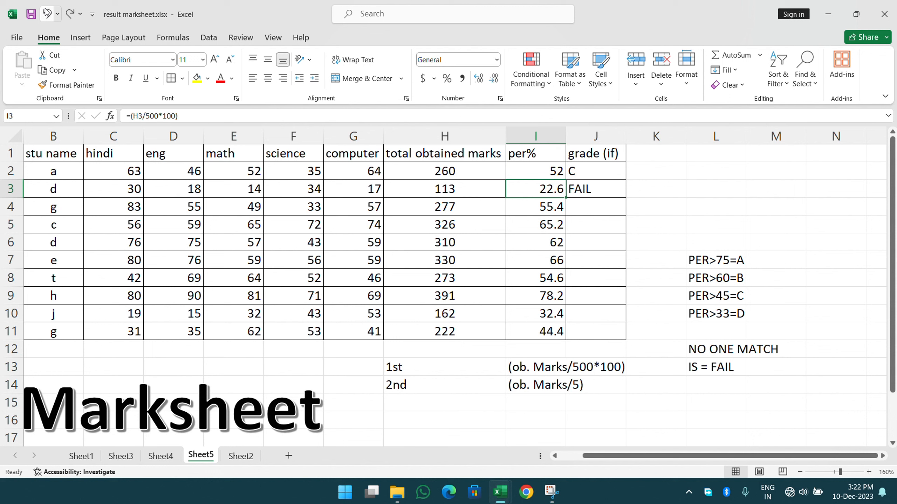
double_click(533, 187)
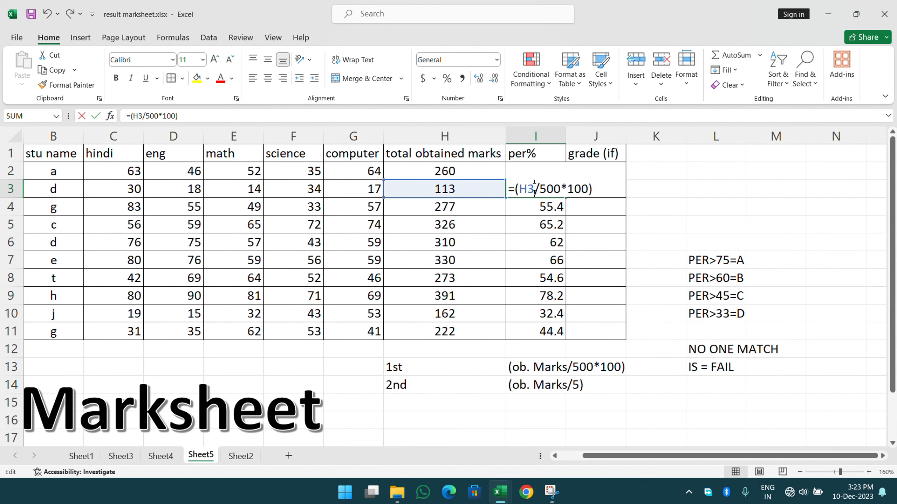
key("Return")
Fill the nested IF grade formula from J3 down to J11 for the remaining students
left_click(574, 187)
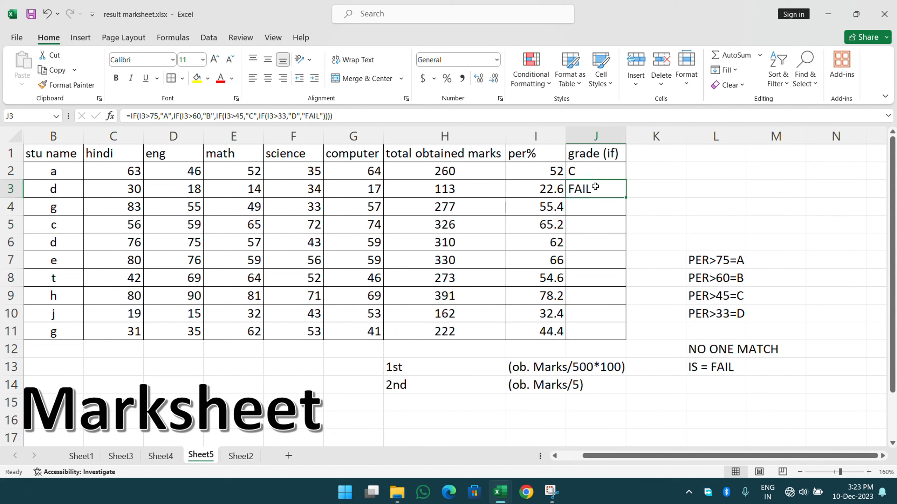
left_click_drag(625, 198, 612, 341)
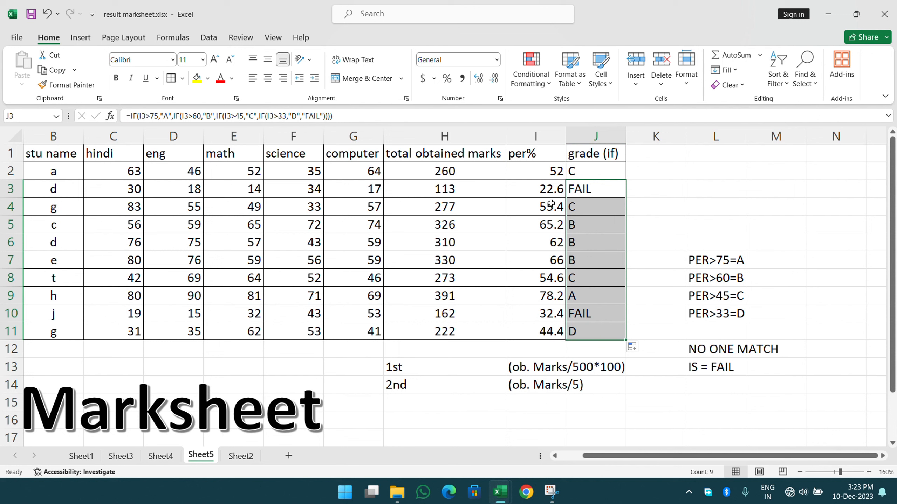
left_click(632, 284)
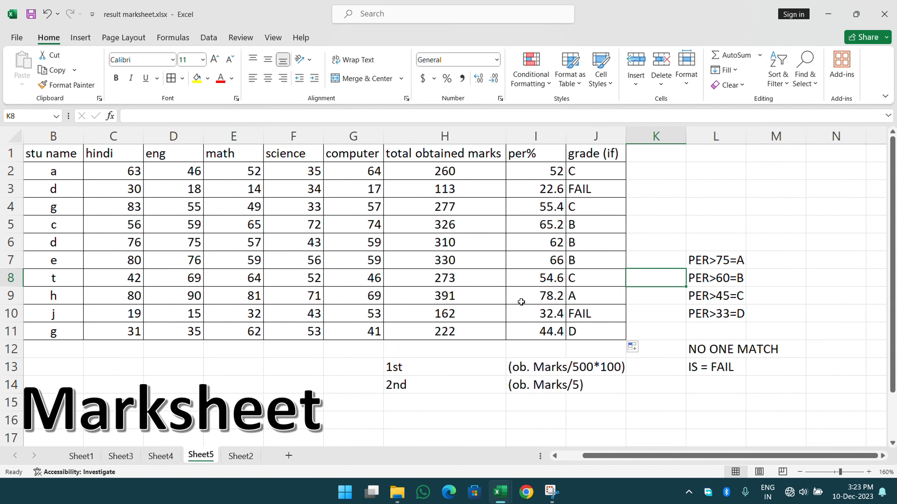
Switch to Sheet1 of the Book2 workbook and fill the Conditional Functions list in A11:A14 with yellow
mouse_move(508, 498)
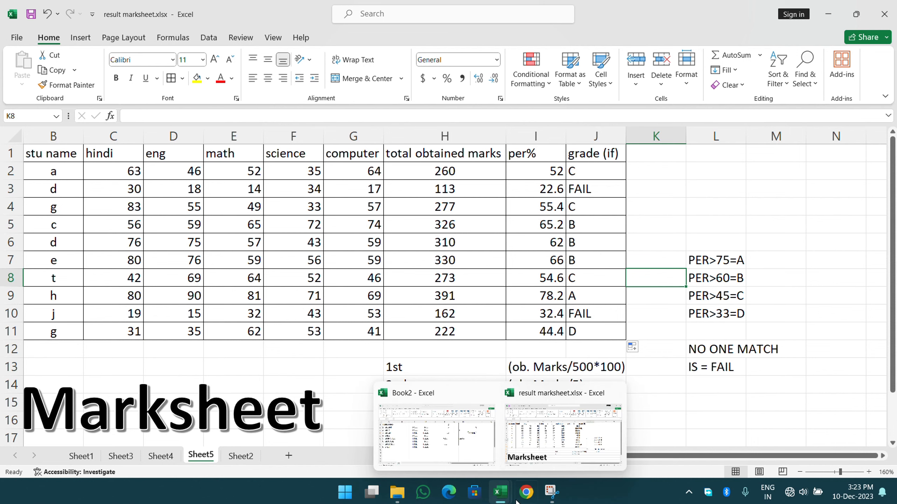
mouse_move(478, 456)
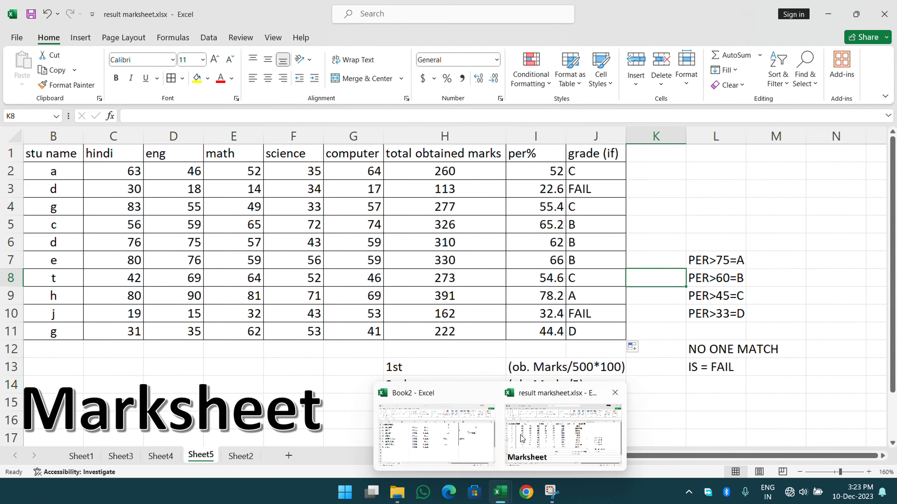
left_click(521, 439)
mouse_move(501, 490)
left_click(438, 444)
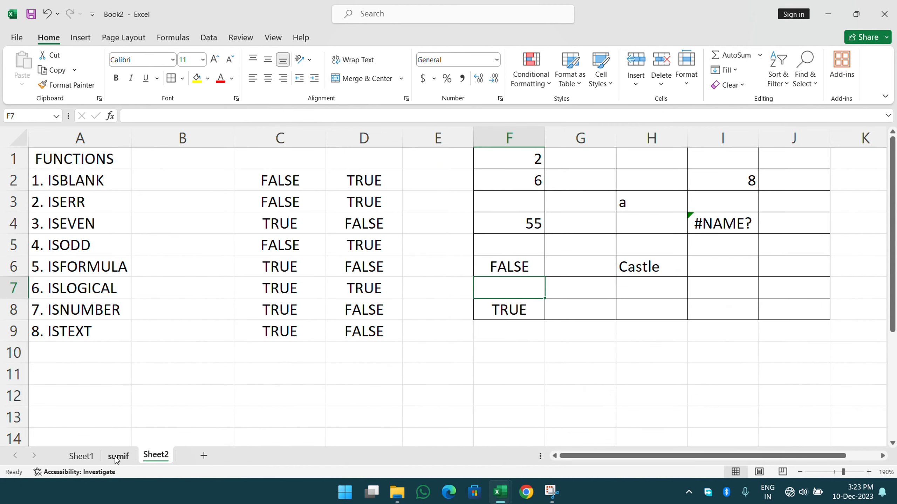
left_click(93, 457)
left_click_drag(93, 315, 93, 364)
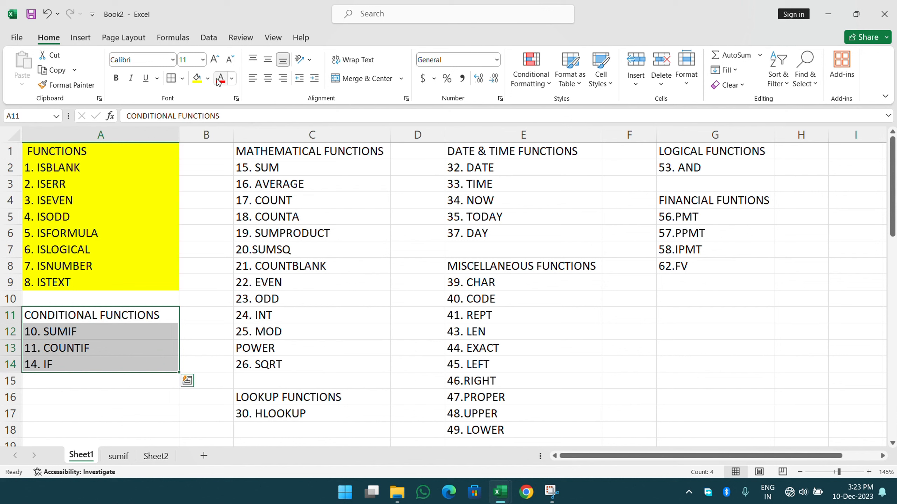
left_click(208, 79)
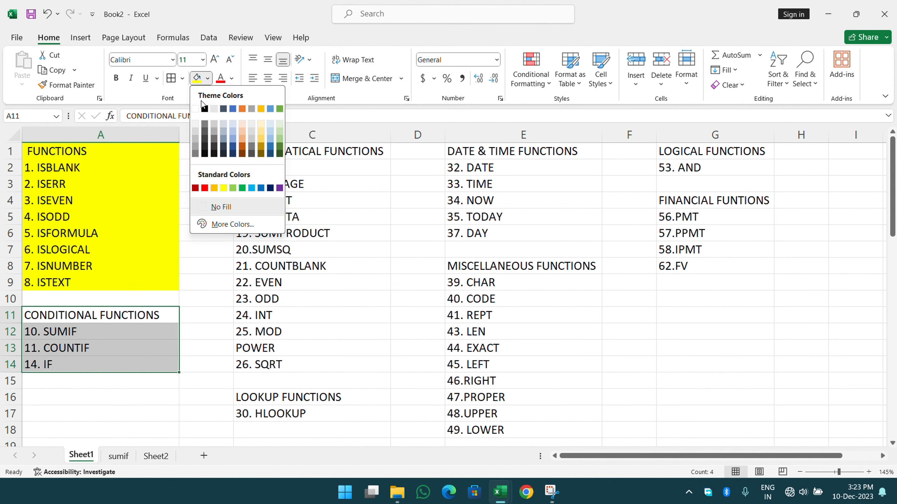
left_click(223, 188)
left_click(175, 271)
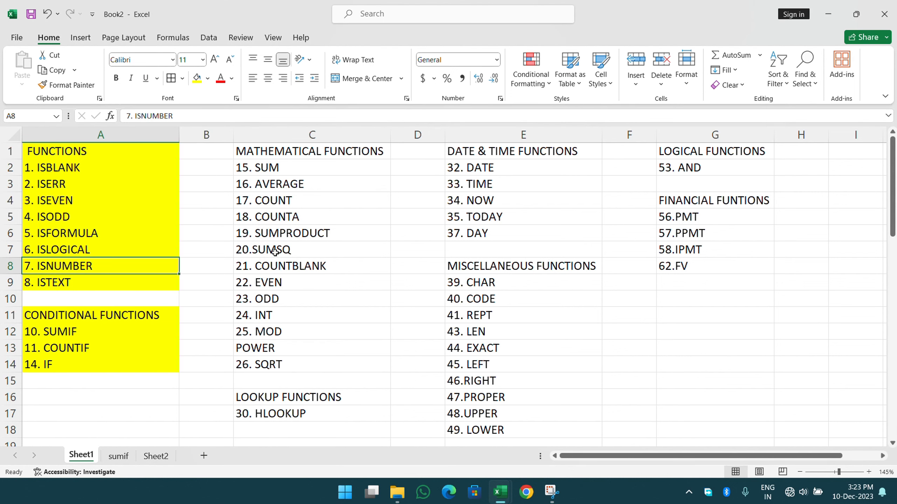